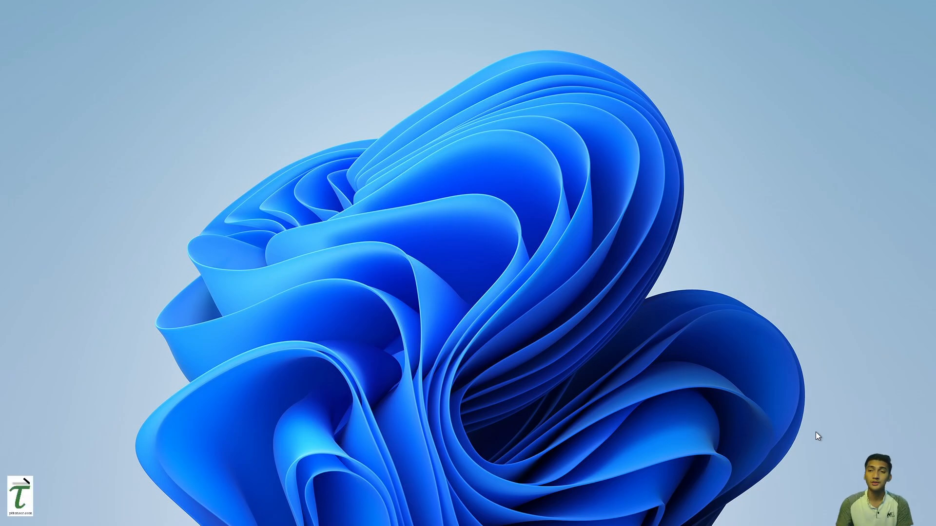
# Switch to the robotic arm design image results in Edge and save the previewed orange GrabCAD arm as a JPEG named robotic arm
pyautogui.click(878, 1)
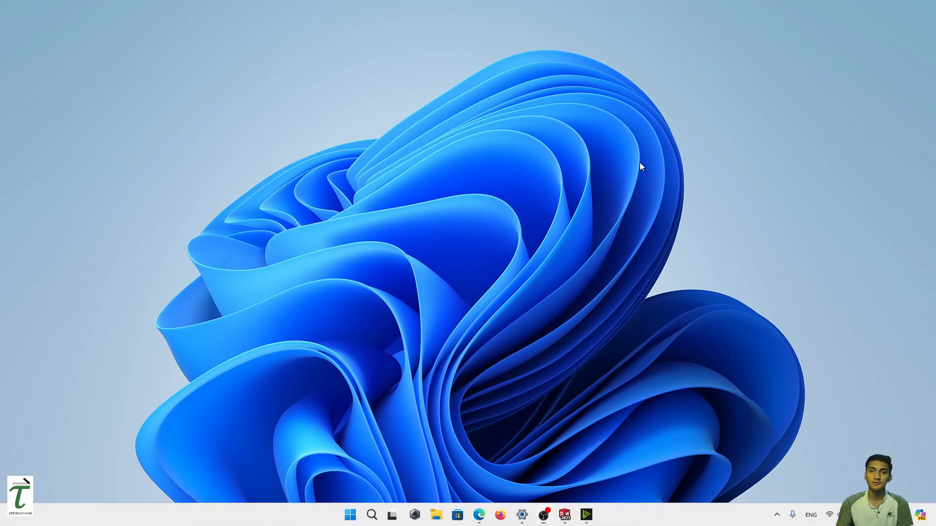
pyautogui.moveTo(483, 514)
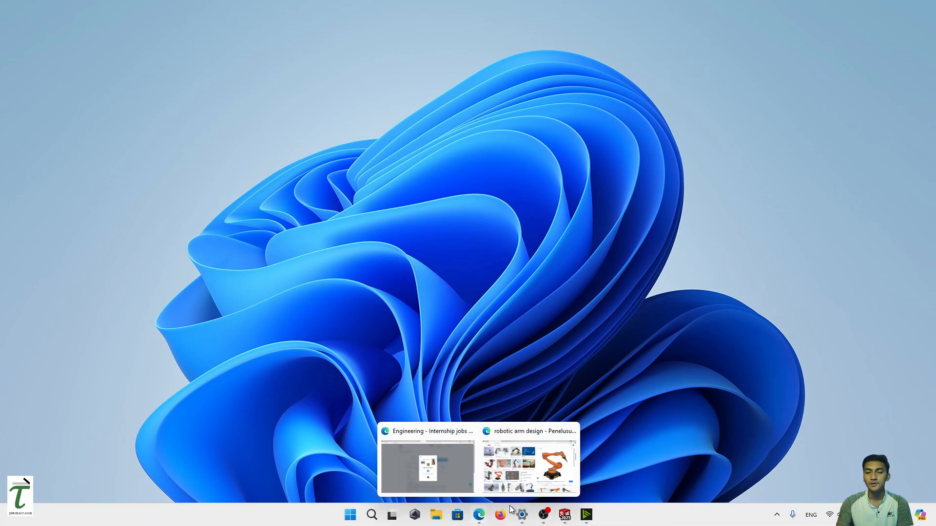
pyautogui.click(531, 482)
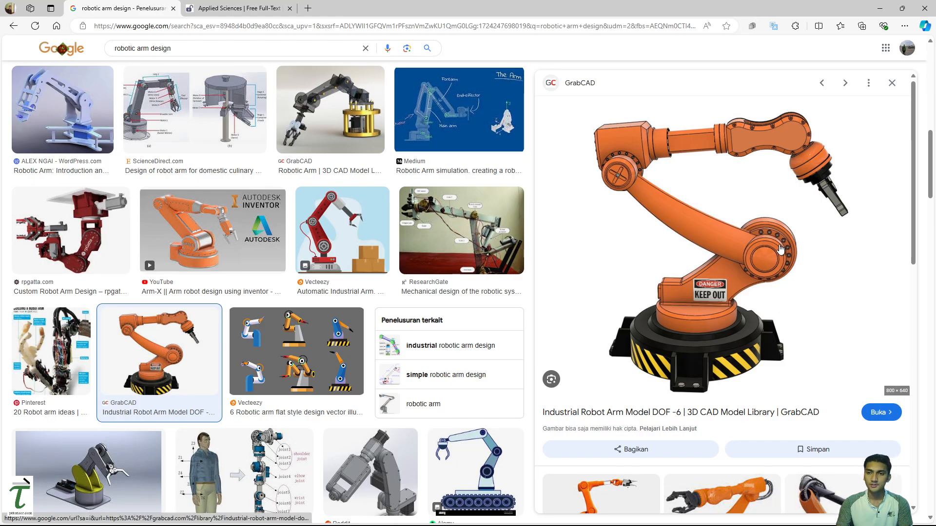
pyautogui.rightClick(781, 250)
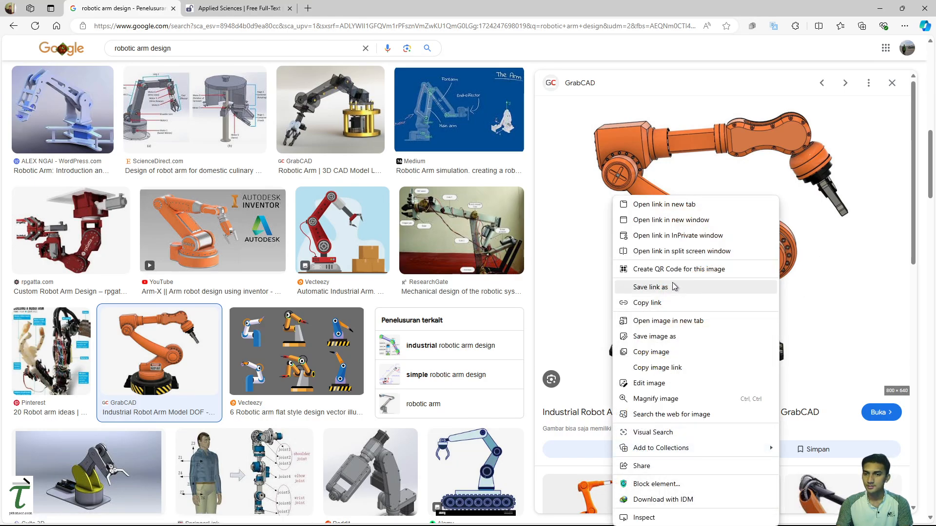
pyautogui.click(697, 344)
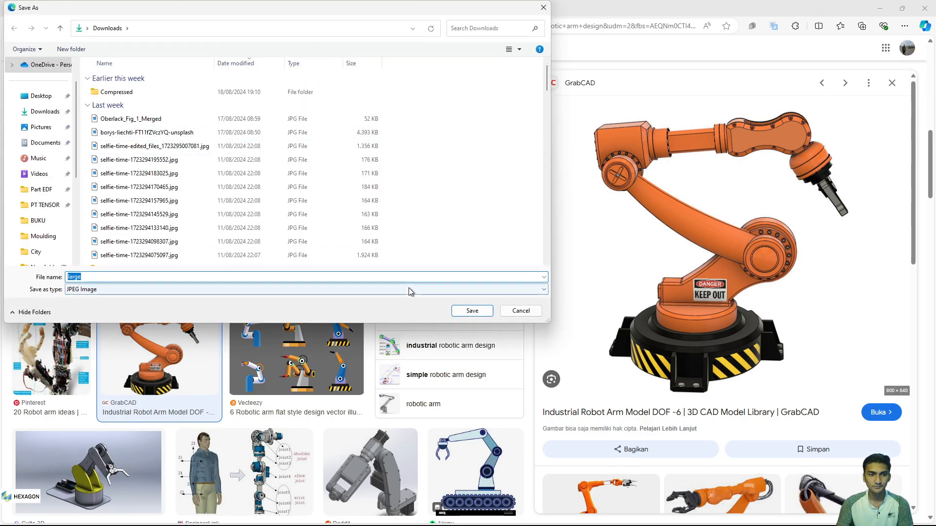
pyautogui.write('robo')
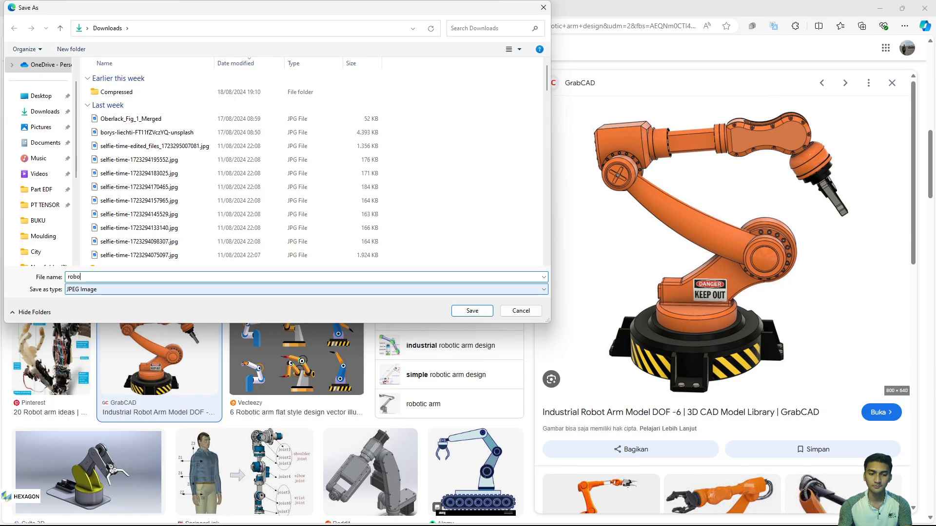
pyautogui.write('tic arm')
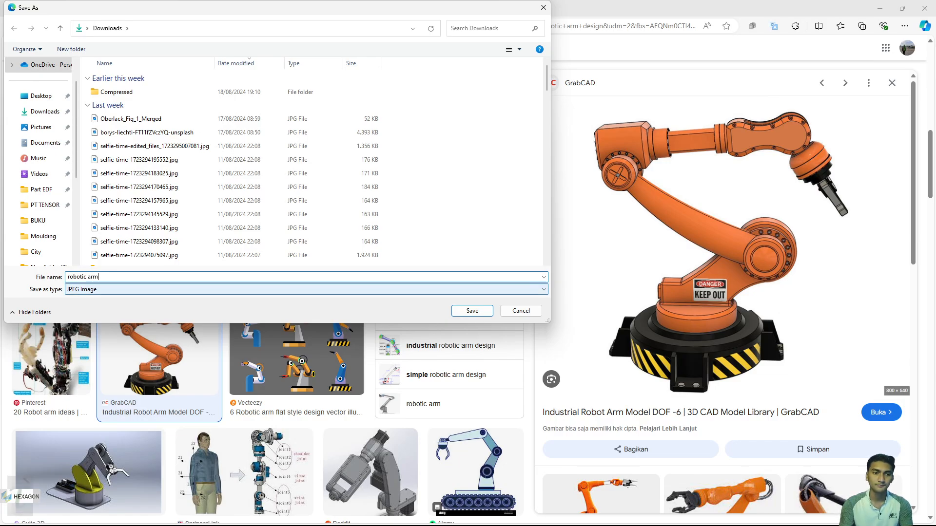
pyautogui.press('Return')
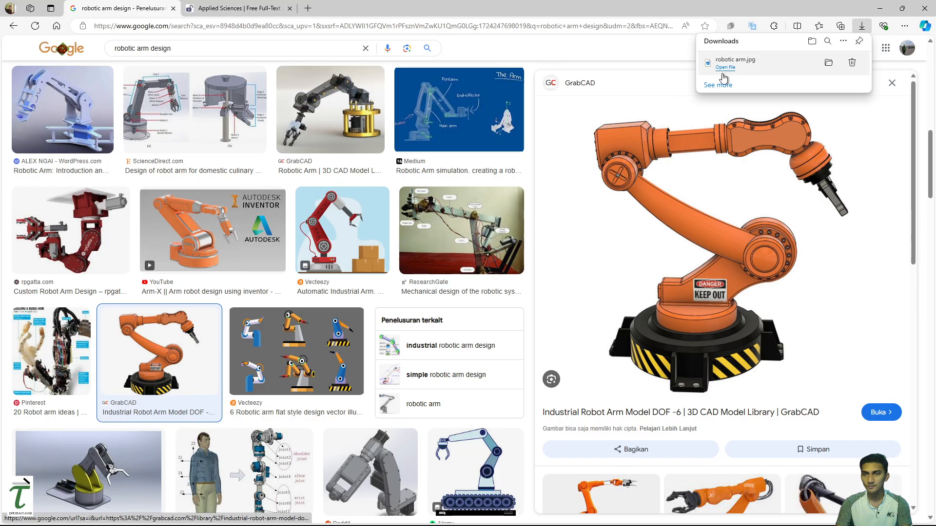
# Open the downloaded robotic arm.jpg and enlarge it to fill the screen
pyautogui.click(725, 67)
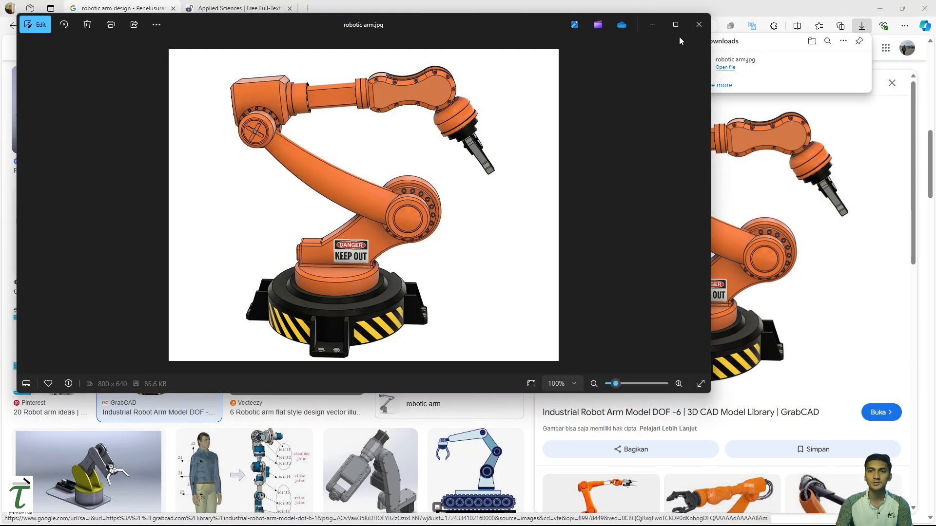
pyautogui.click(676, 25)
pyautogui.scroll(3, 493, 218)
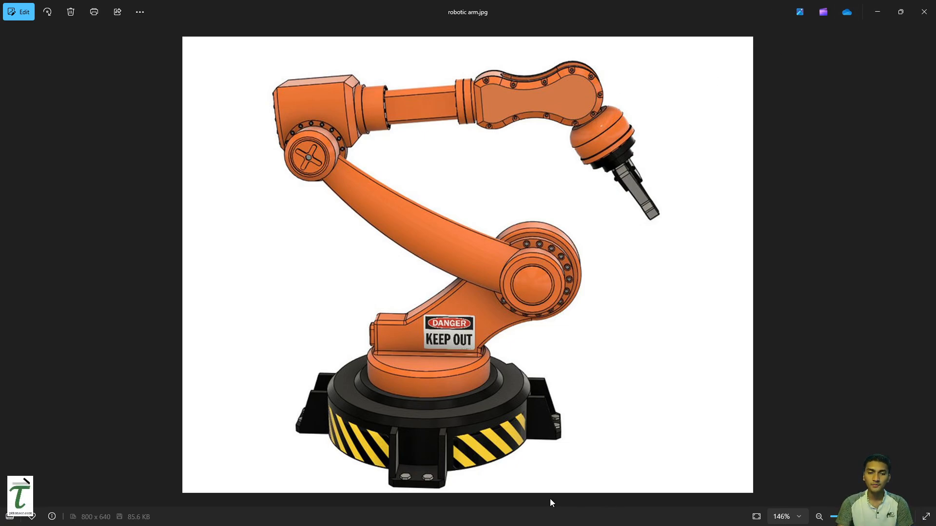
# Switch to SOLIDWORKS and create a new part document
pyautogui.press('super')
pyautogui.click(552, 517)
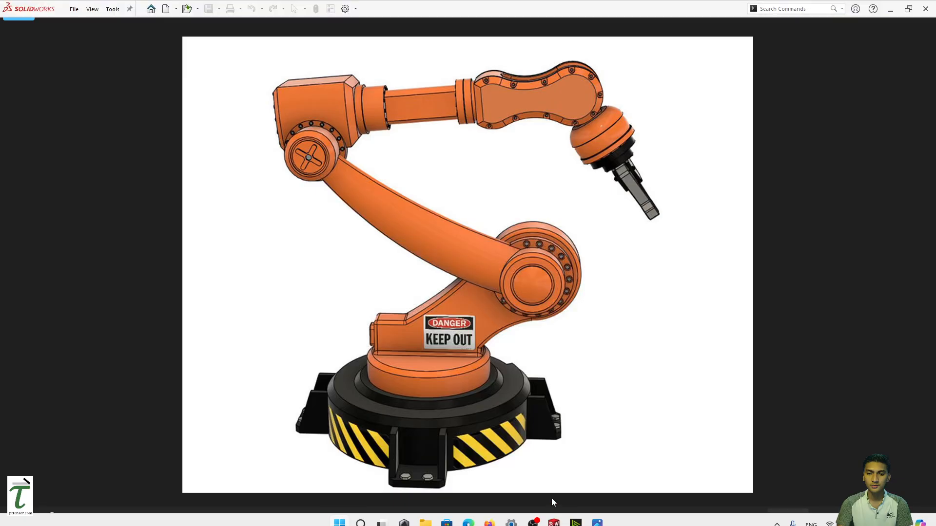
pyautogui.click(166, 9)
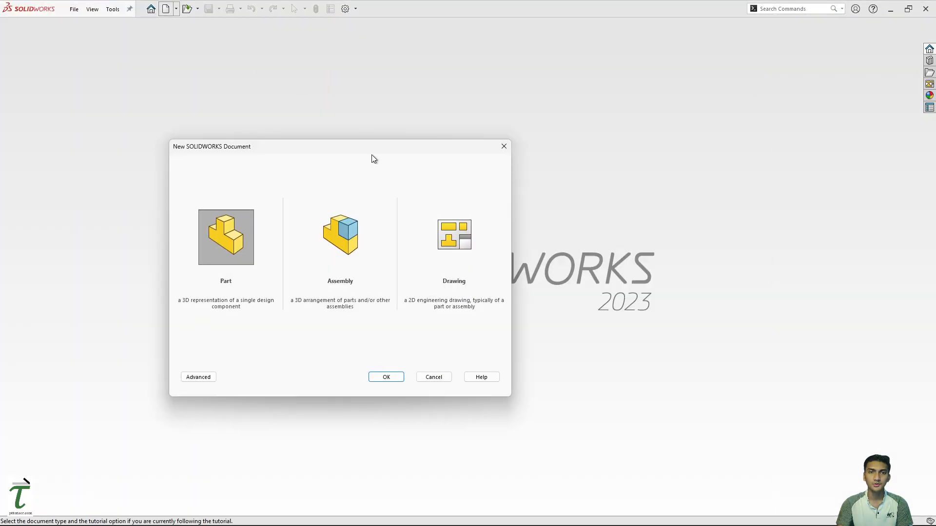
pyautogui.doubleClick(236, 243)
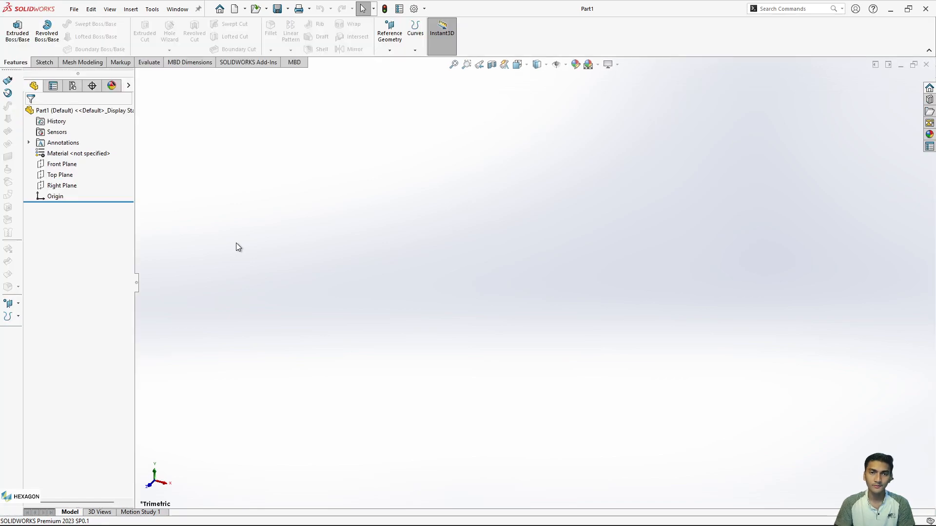
# Switch the computer's performance mode to Turbo
pyautogui.press('fn+F5')
pyautogui.press('fn+F5')
pyautogui.press('fn+F5')
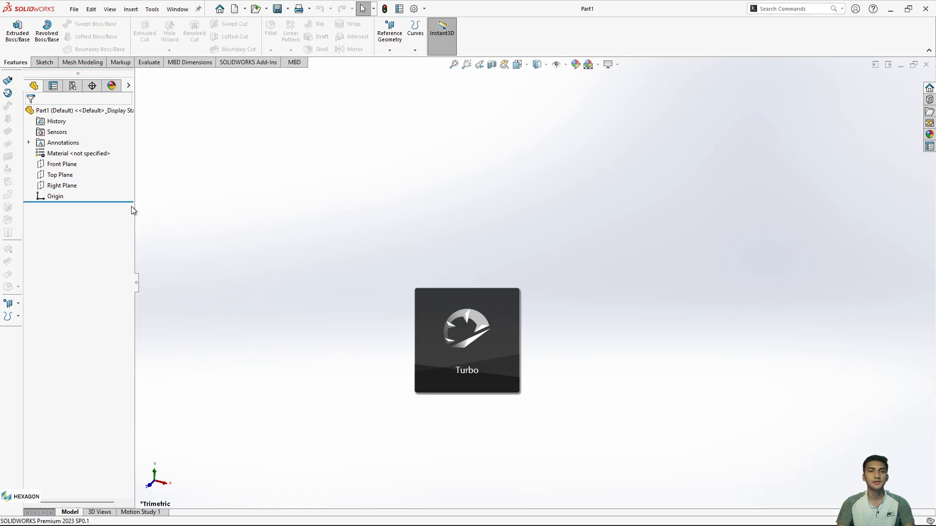
# Check the base in the robotic arm picture, and sketch an origin-centred circle of about 69 mm radius on the Top Plane
pyautogui.moveTo(524, 525)
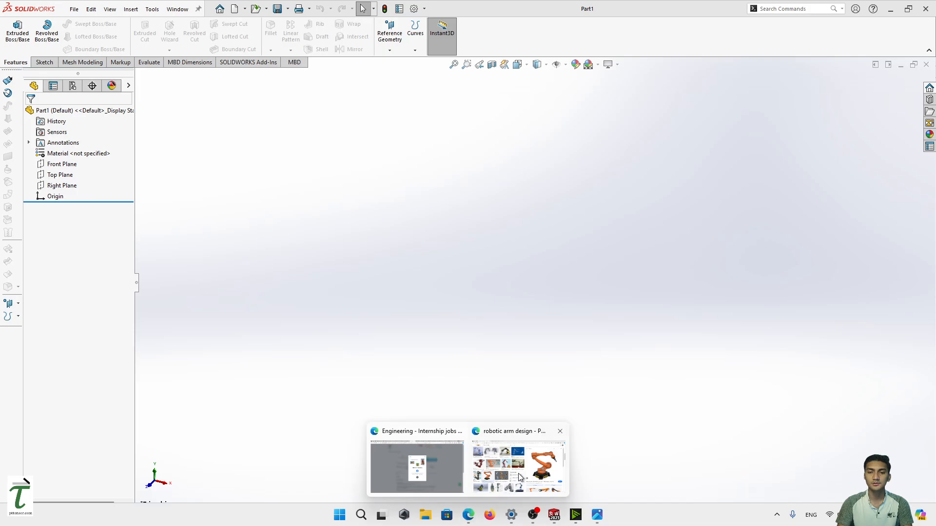
pyautogui.click(595, 519)
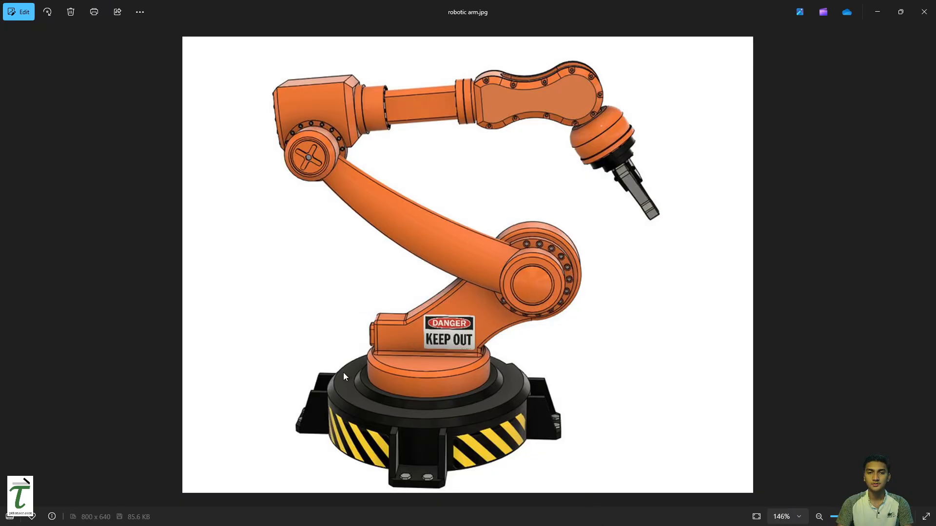
pyautogui.click(879, 9)
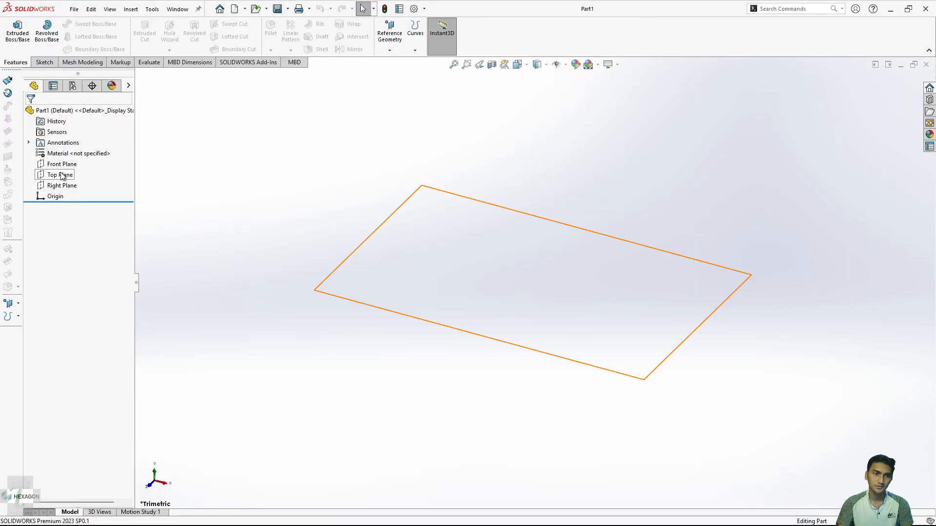
pyautogui.click(61, 175)
pyautogui.click(73, 158)
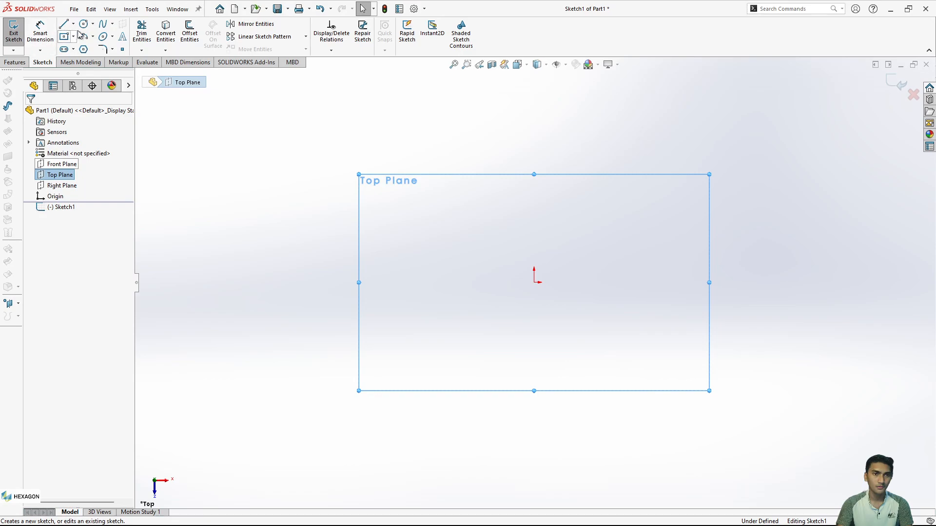
pyautogui.click(83, 24)
pyautogui.click(534, 282)
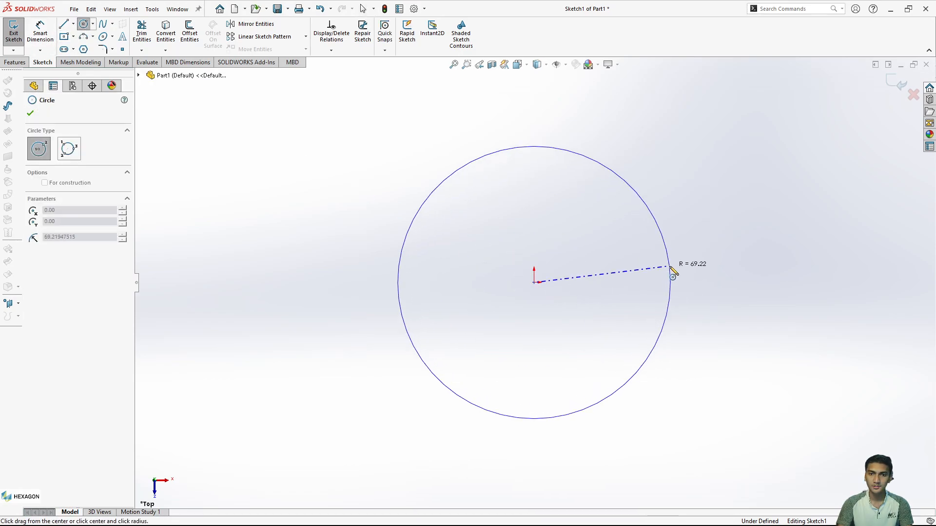
pyautogui.click(673, 272)
# Dimension the circle's diameter to 500 mm
pyautogui.click(40, 31)
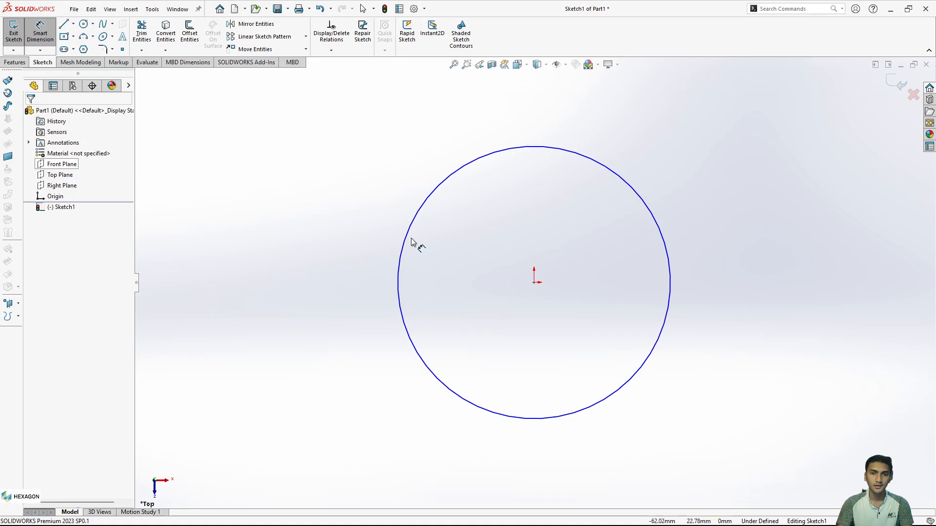
pyautogui.click(402, 284)
pyautogui.click(342, 283)
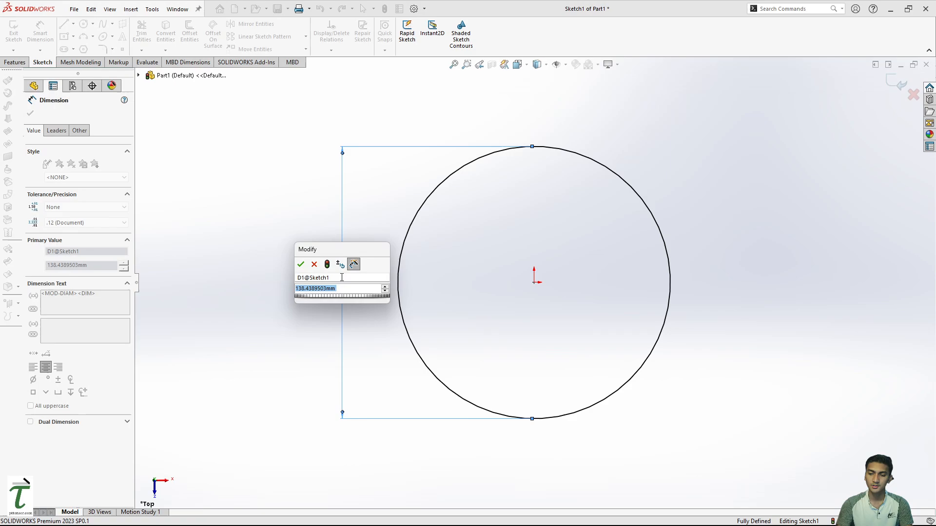
pyautogui.write('500')
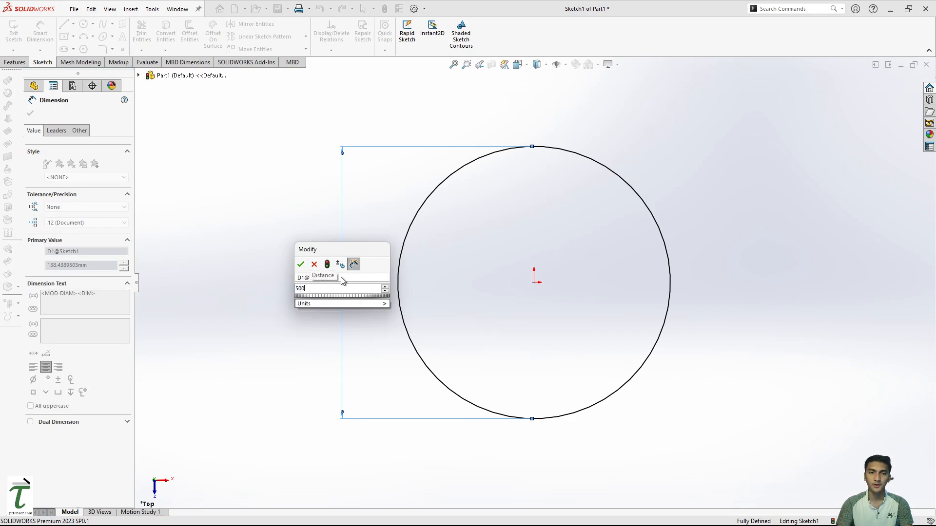
pyautogui.press('Return')
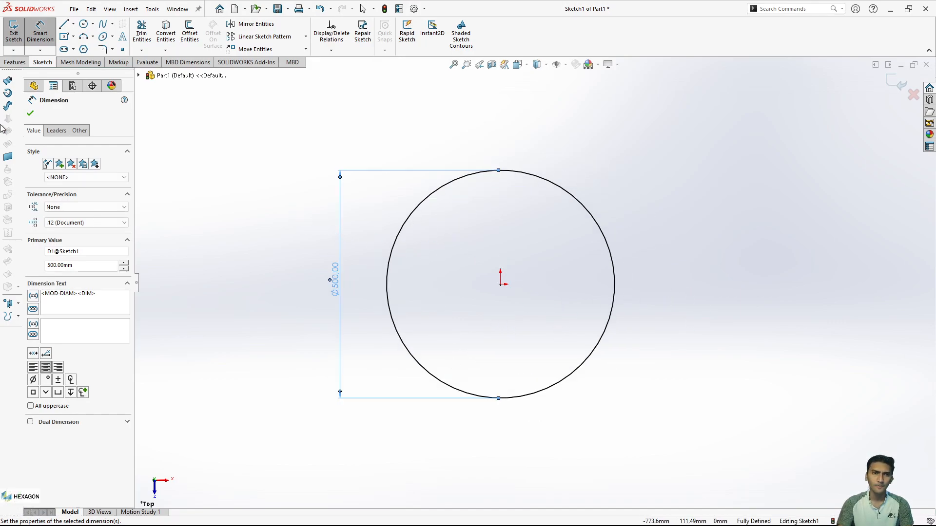
# Extrude the circle as a blind boss with a depth of 200 mm
pyautogui.click(15, 62)
pyautogui.click(18, 32)
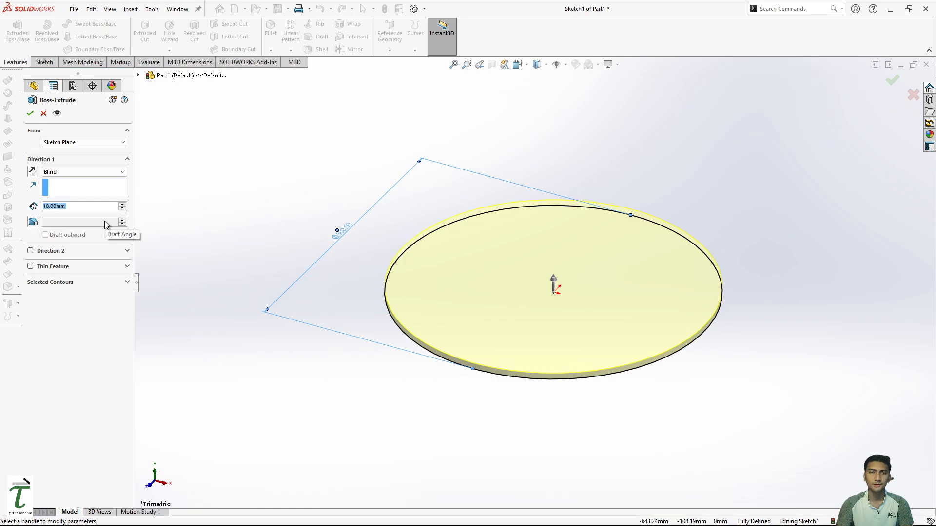
pyautogui.write('500')
pyautogui.press('Return')
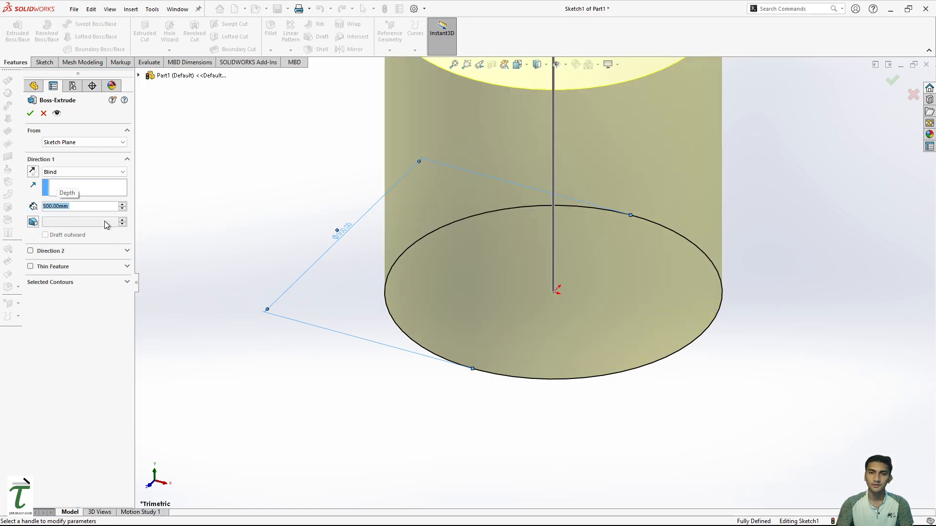
pyautogui.write('200')
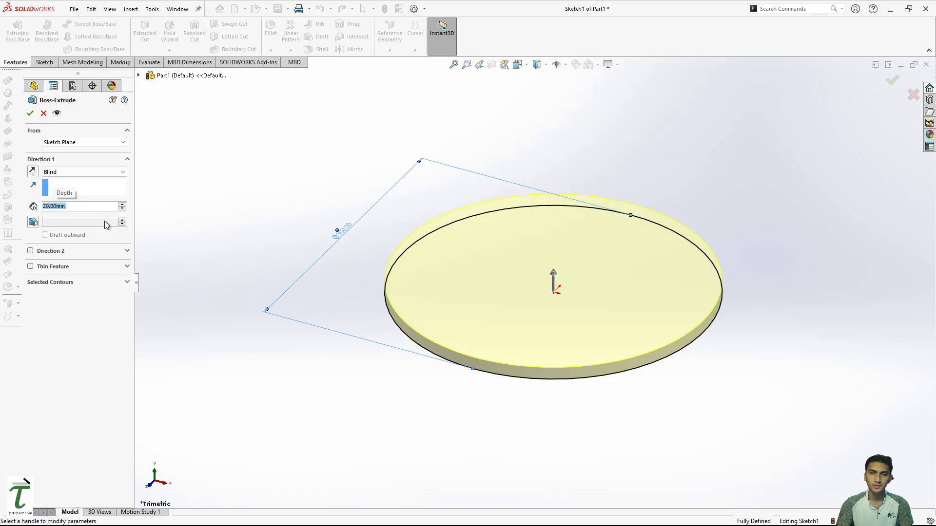
pyautogui.press('Return')
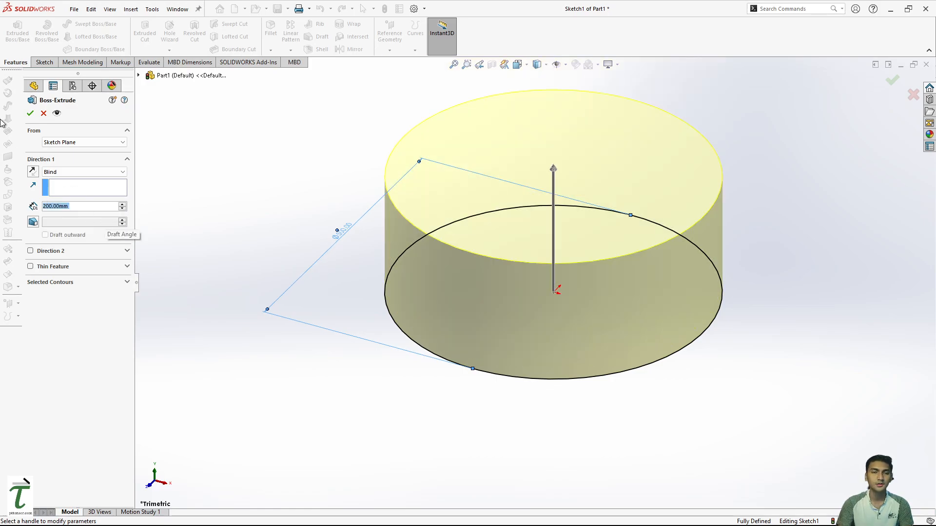
pyautogui.click(30, 113)
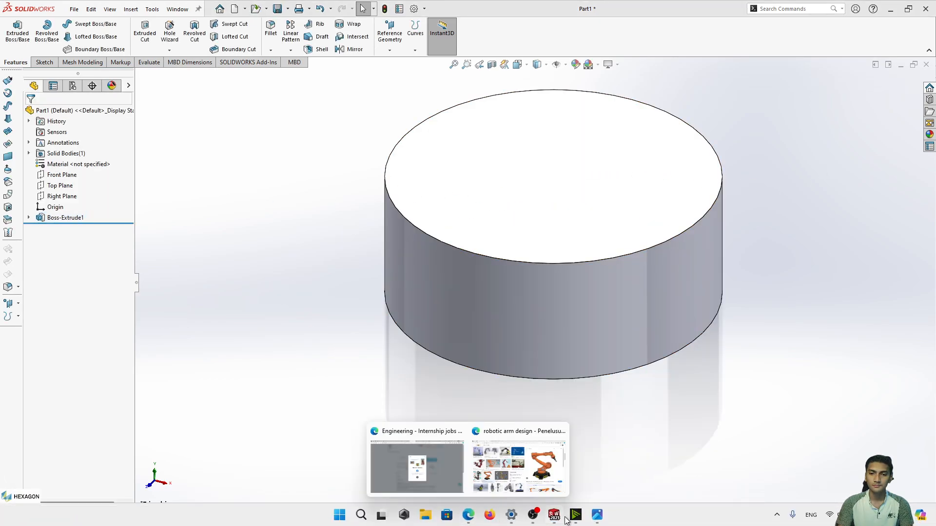
# Check the base in the robotic arm picture, and chamfer the cylinder's upper circular edge by 20 mm at 45 degrees
pyautogui.click(597, 516)
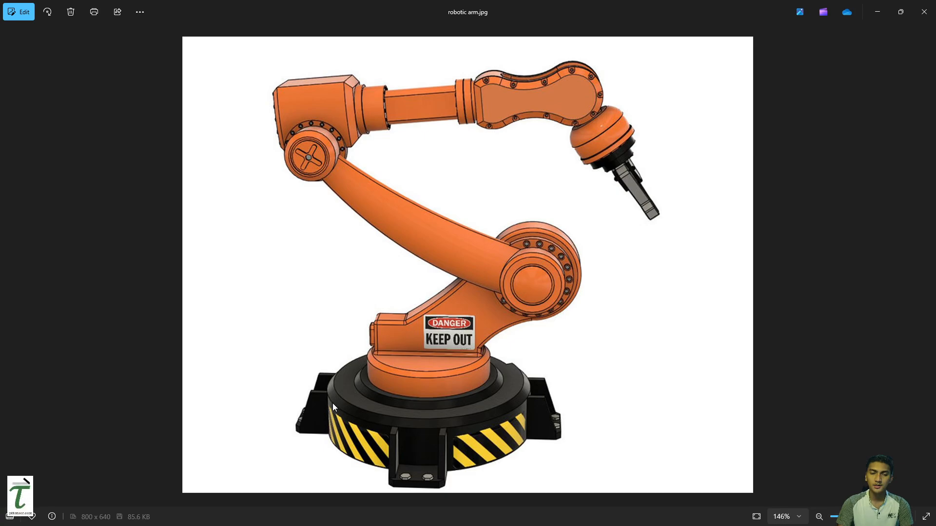
pyautogui.click(876, 12)
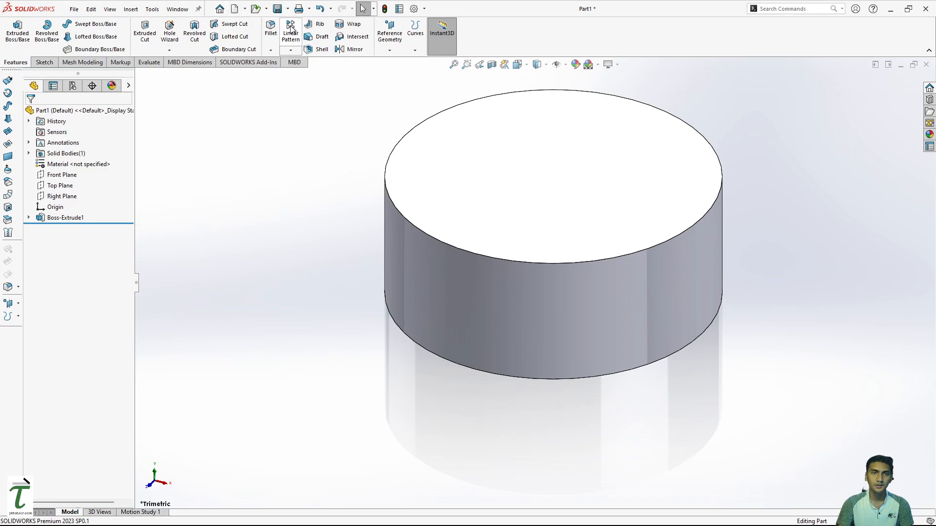
pyautogui.click(270, 50)
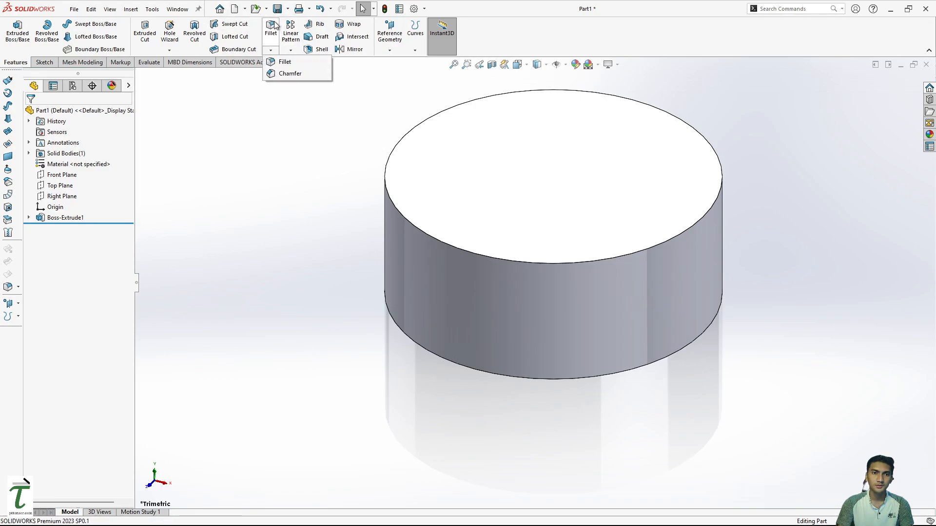
pyautogui.click(279, 75)
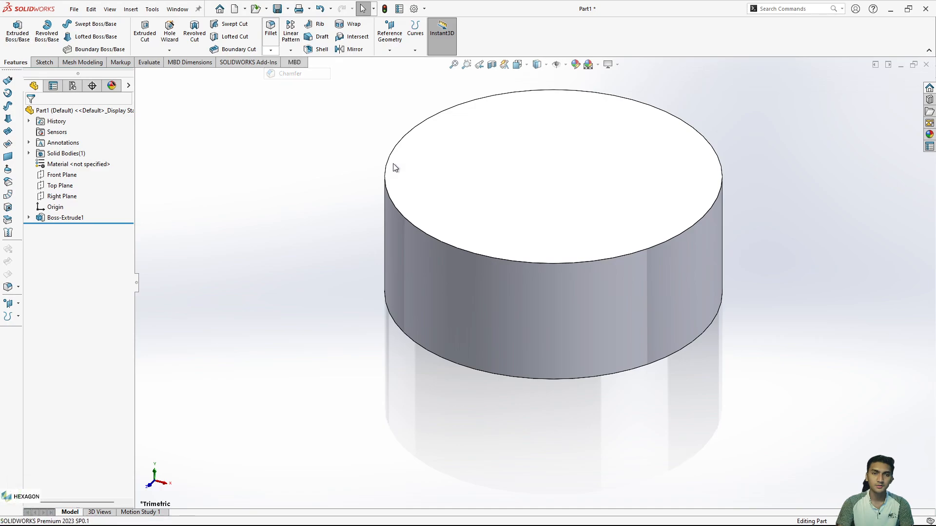
pyautogui.click(405, 216)
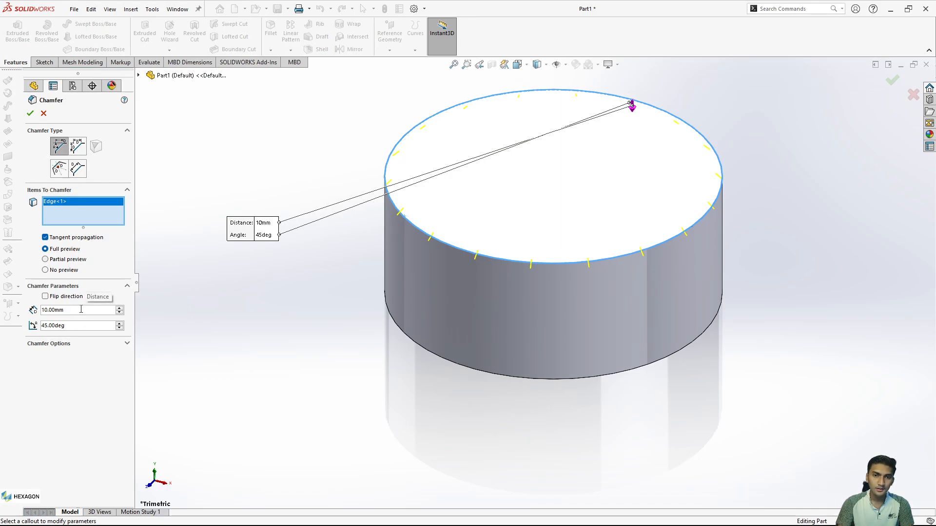
pyautogui.moveTo(81, 310); pyautogui.dragTo(31, 309)
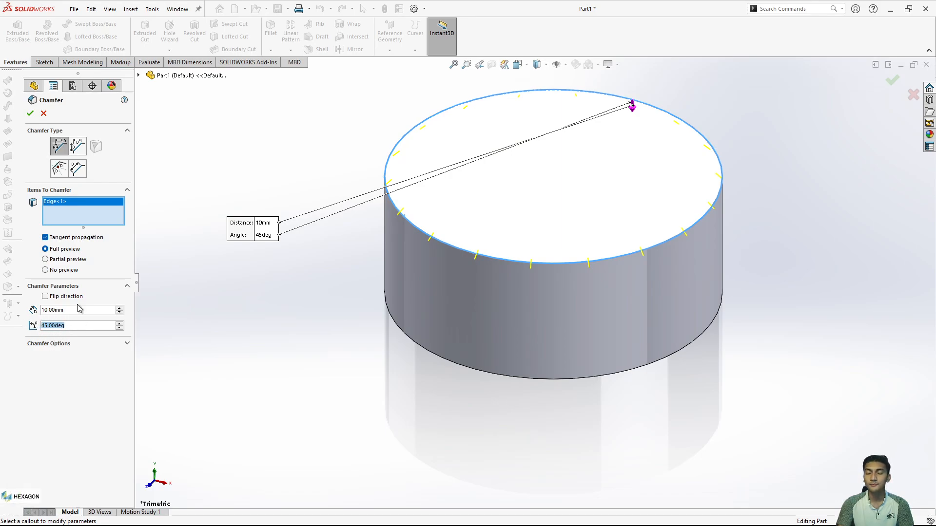
pyautogui.click(73, 312)
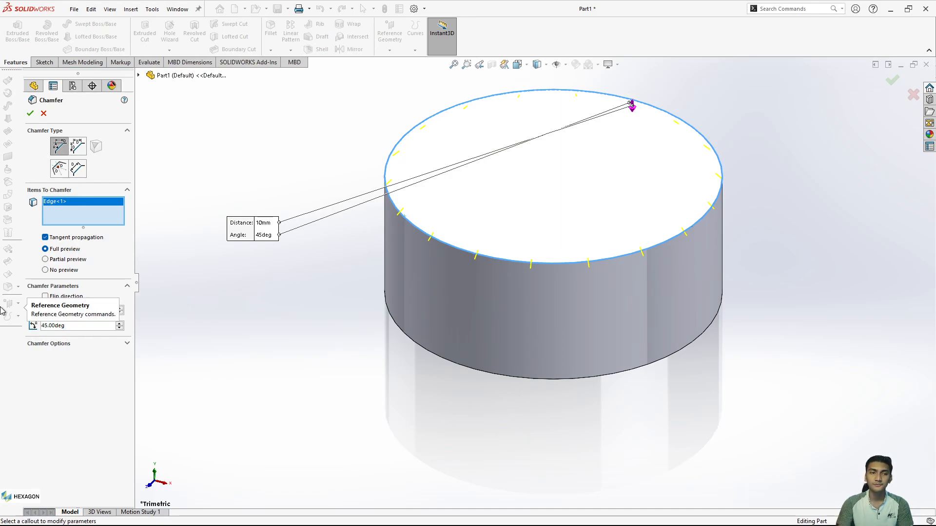
pyautogui.write('20')
pyautogui.press('Return')
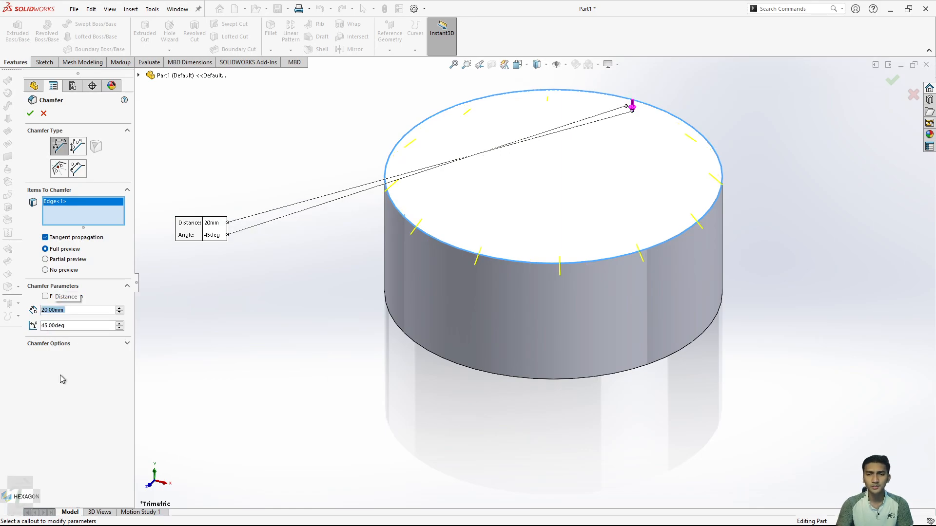
pyautogui.click(30, 115)
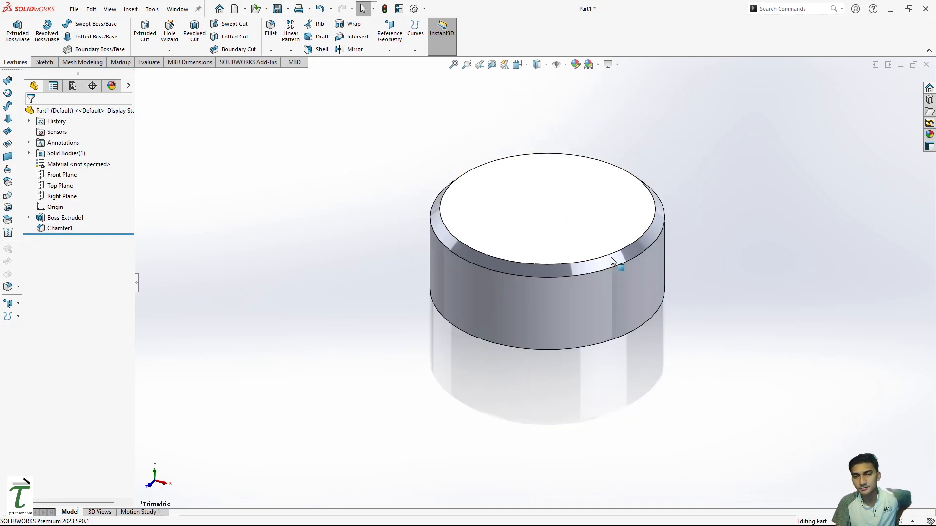
# Start a new sketch on the flat top face of the chamfered cylinder
pyautogui.moveTo(580, 213); pyautogui.dragTo(555, 215, button='middle')
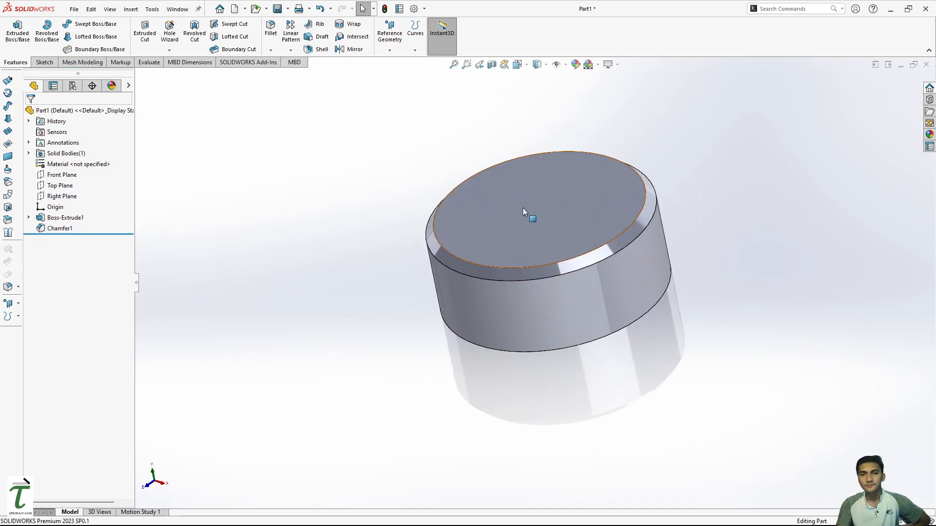
pyautogui.click(559, 212)
pyautogui.click(764, 151)
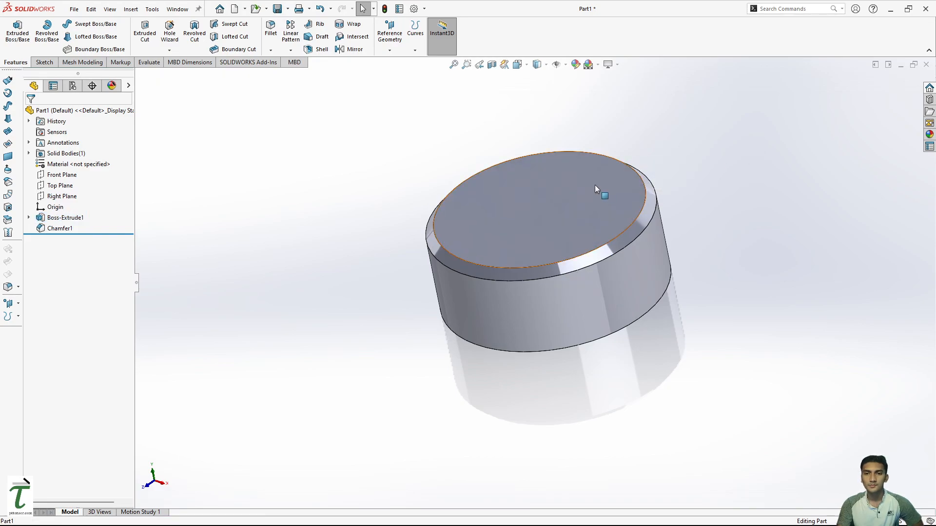
pyautogui.click(595, 189)
pyautogui.click(724, 240)
pyautogui.click(561, 198)
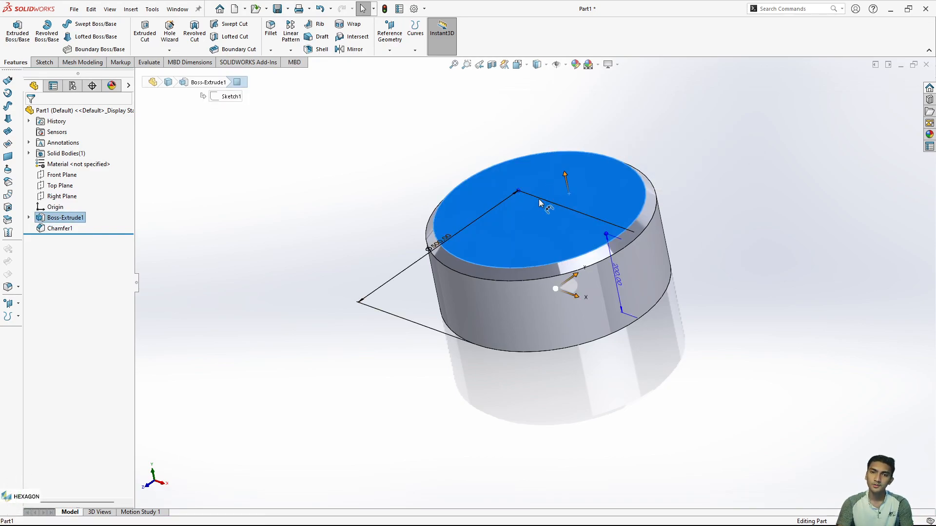
pyautogui.click(540, 203)
pyautogui.click(580, 193)
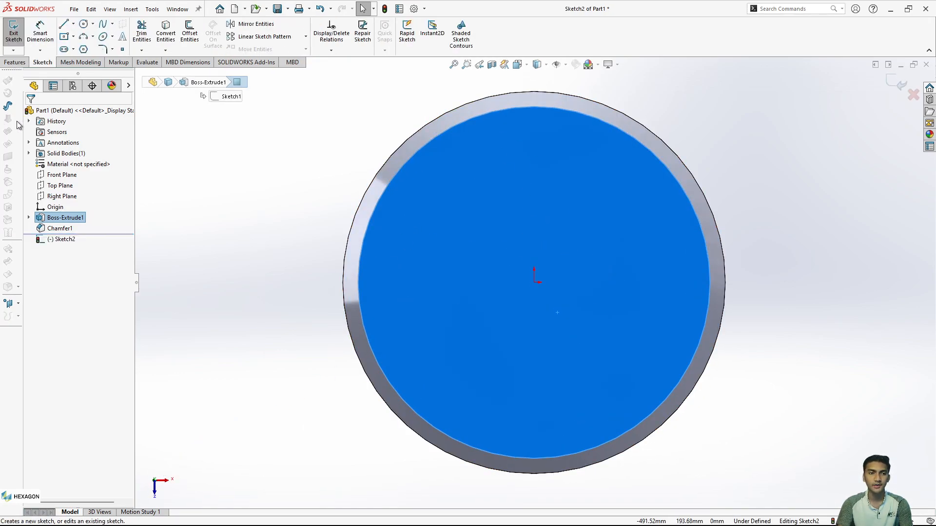
pyautogui.click(83, 24)
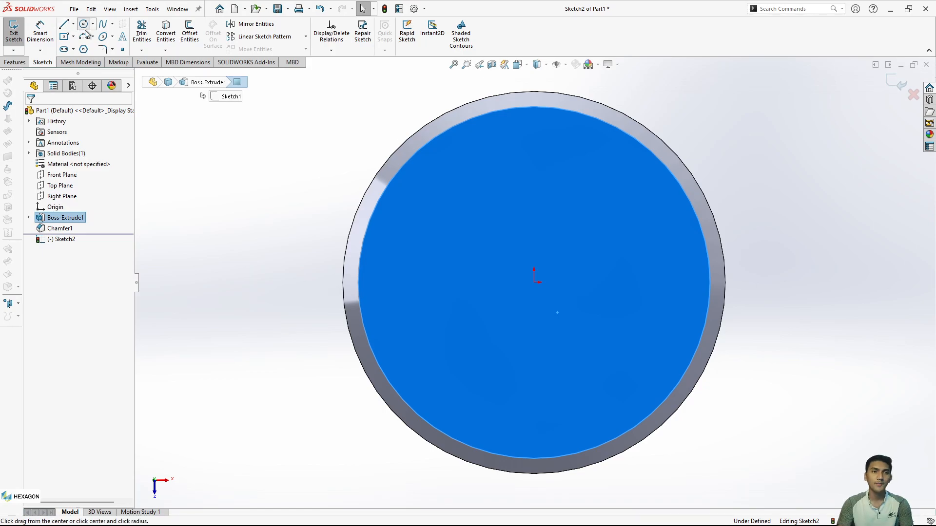
pyautogui.click(535, 281)
pyautogui.click(650, 283)
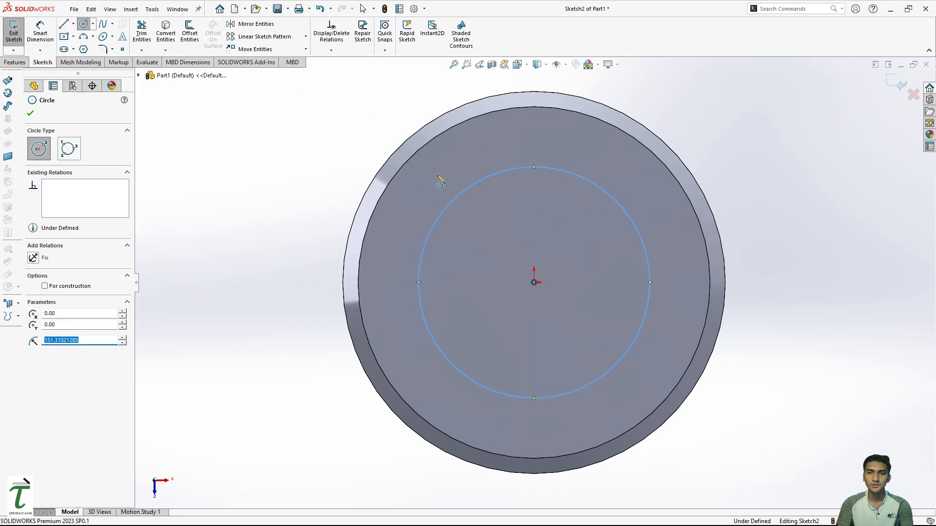
pyautogui.hotkey('ctrl', 'z')
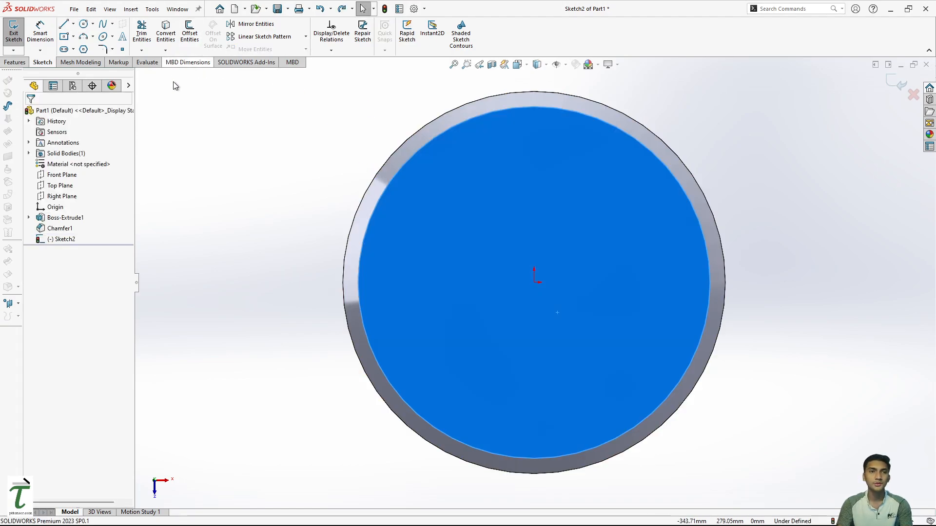
# Offset the top face's circular edge inward into the sketch, trying distances of 30, 50, 60 and 80 mm
pyautogui.click(190, 44)
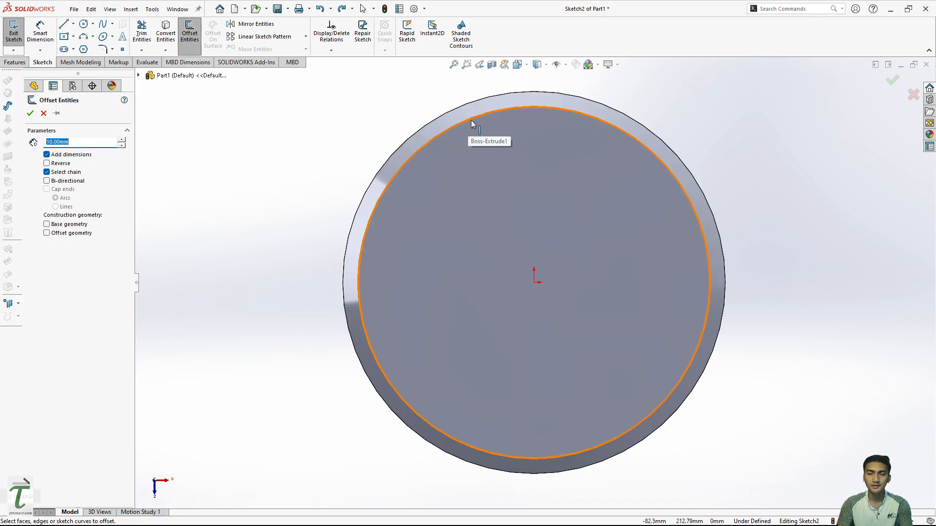
pyautogui.click(482, 116)
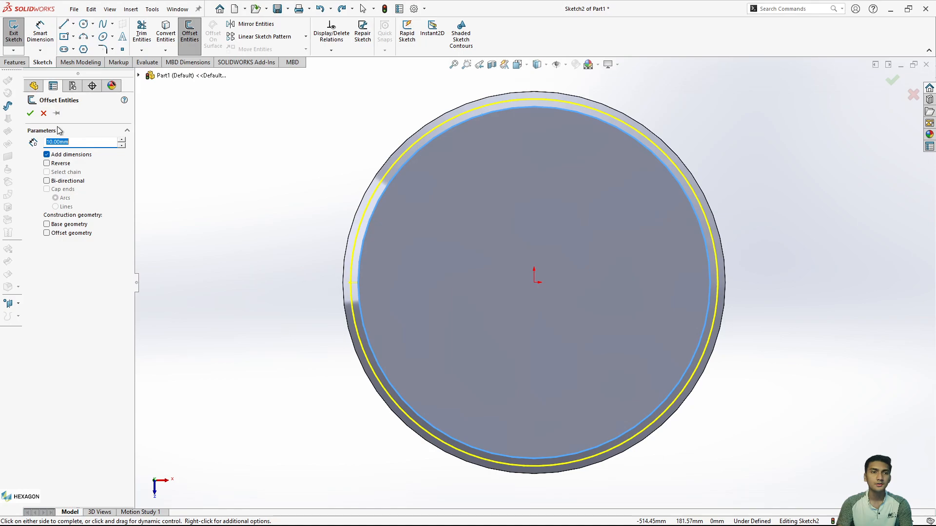
pyautogui.click(67, 164)
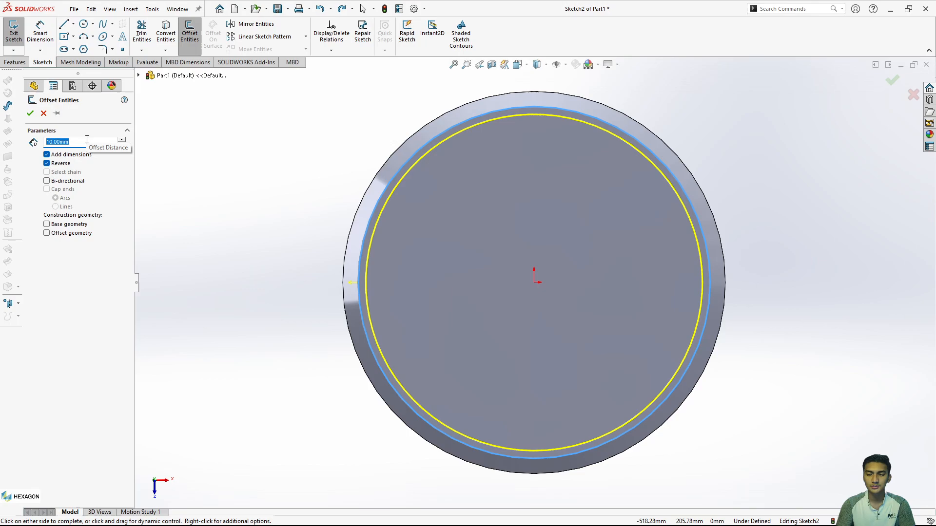
pyautogui.write('30')
pyautogui.press('Return')
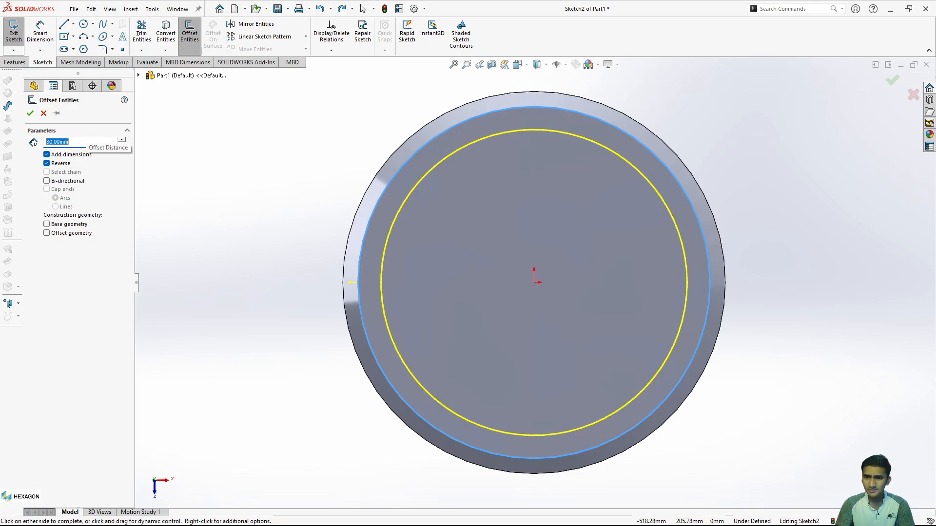
pyautogui.write('50')
pyautogui.press('Return')
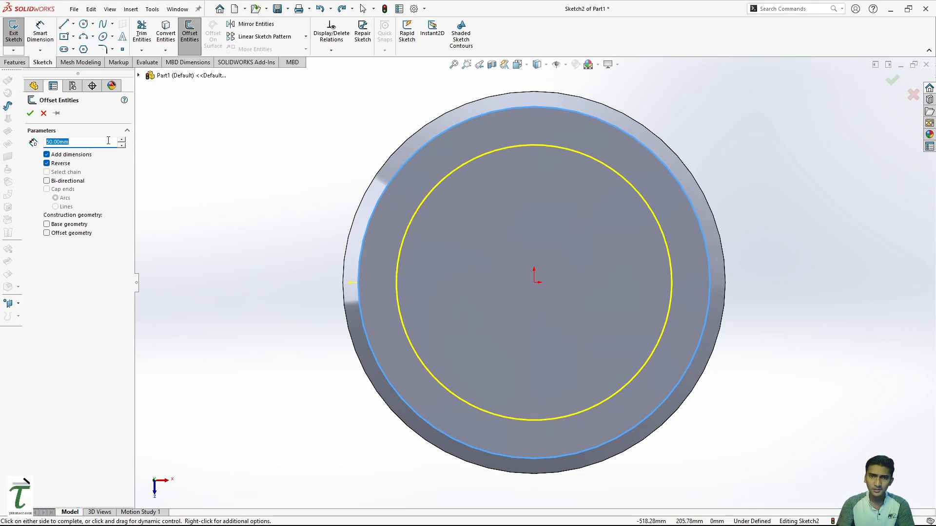
pyautogui.write('60')
pyautogui.press('Return')
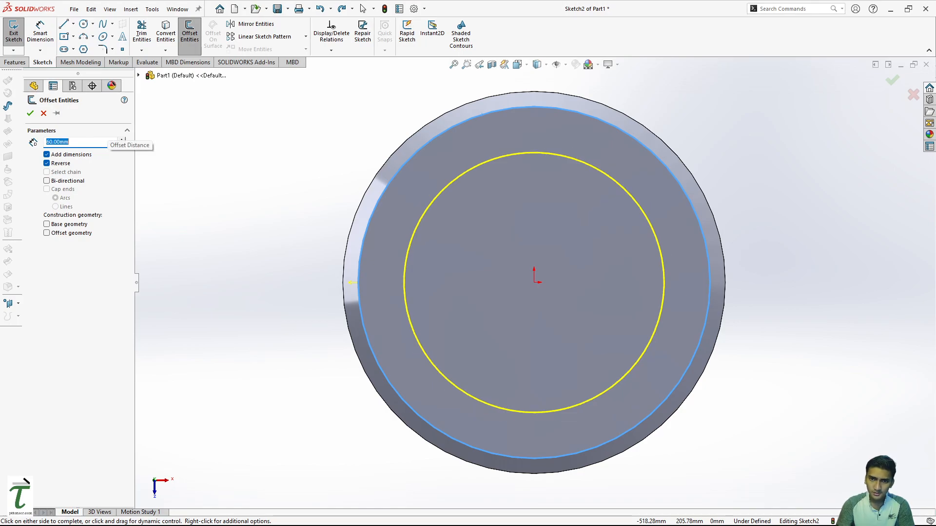
pyautogui.write('80')
pyautogui.press('Return')
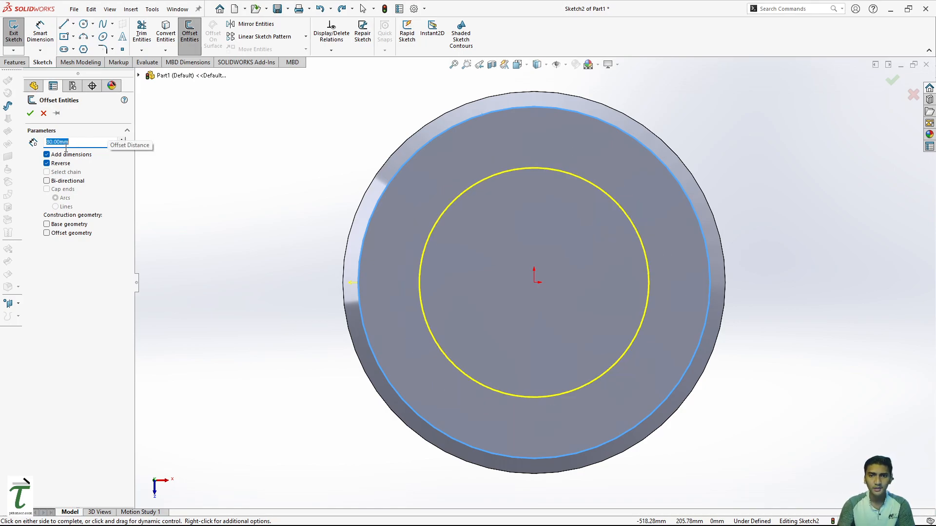
# Compare the proportions with the robotic arm picture, and set the inward offset distance to 70 mm
pyautogui.click(604, 520)
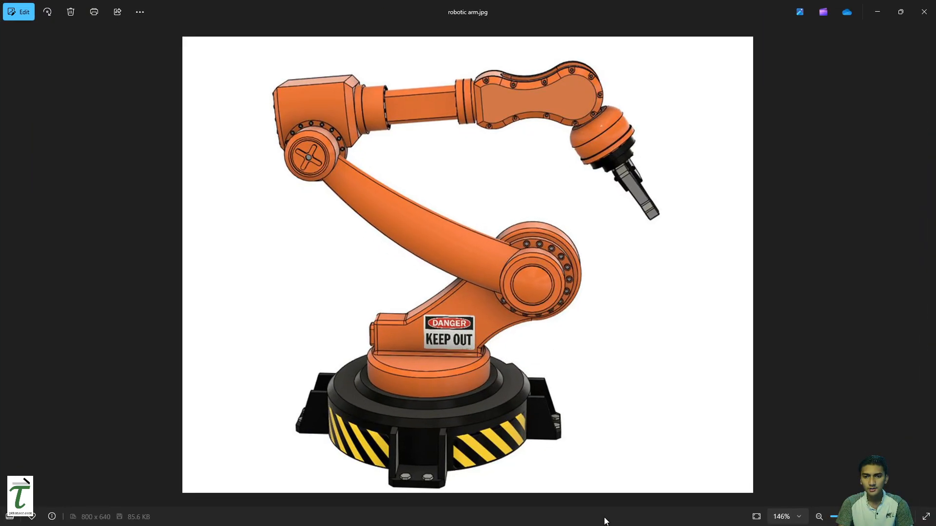
pyautogui.click(879, 5)
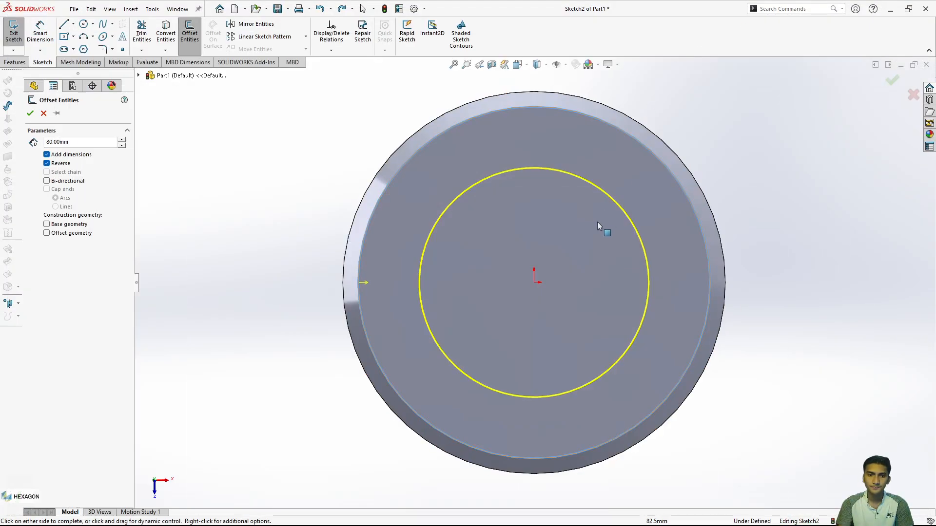
pyautogui.doubleClick(78, 145)
pyautogui.write('70')
pyautogui.press('Return')
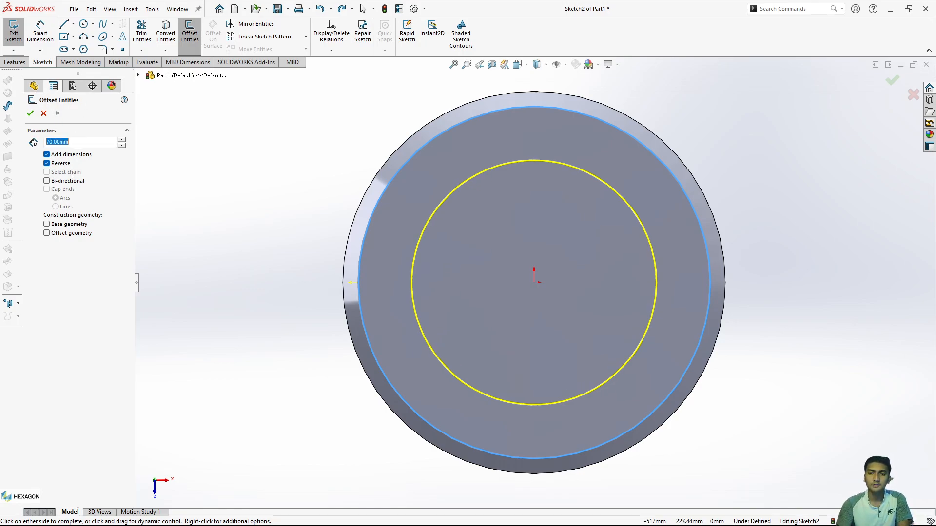
pyautogui.click(30, 114)
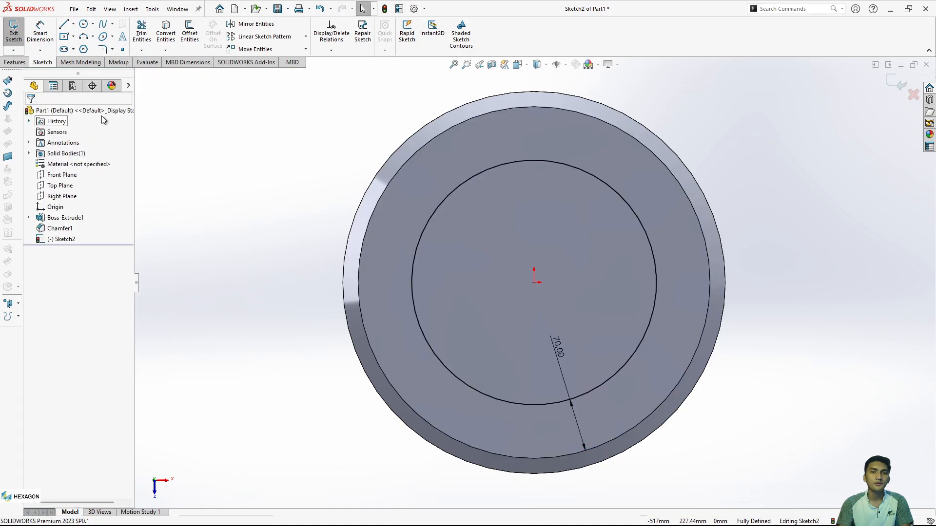
# Extrude the offset circle upward as a blind boss with a depth of 50 mm
pyautogui.click(15, 62)
pyautogui.click(18, 30)
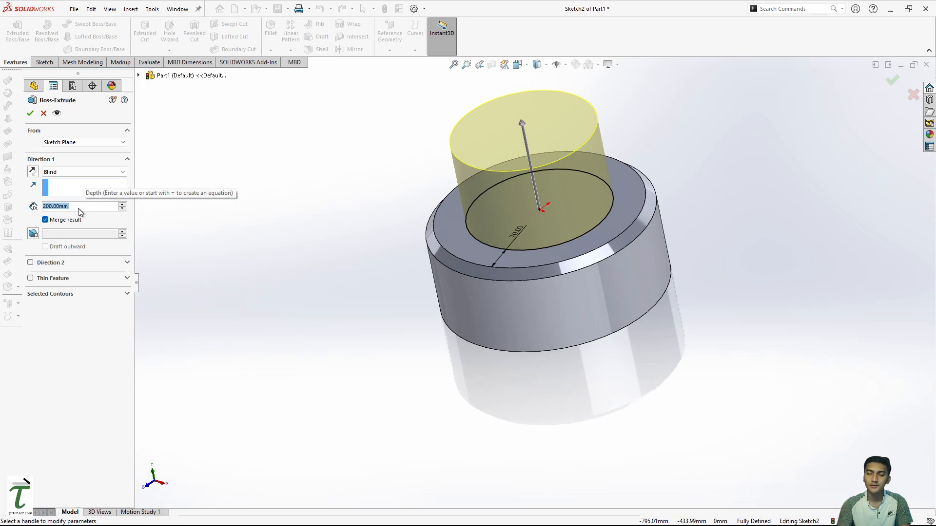
pyautogui.write('50')
pyautogui.press('Return')
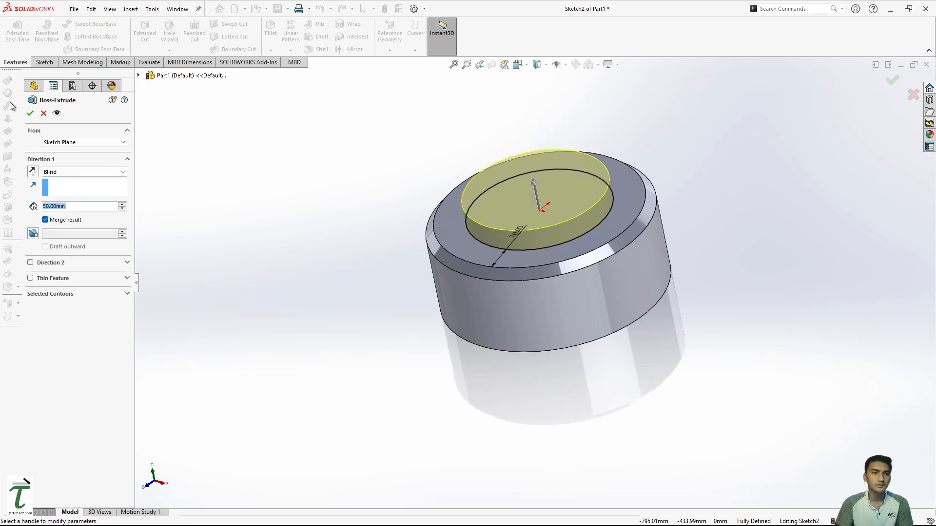
pyautogui.click(29, 113)
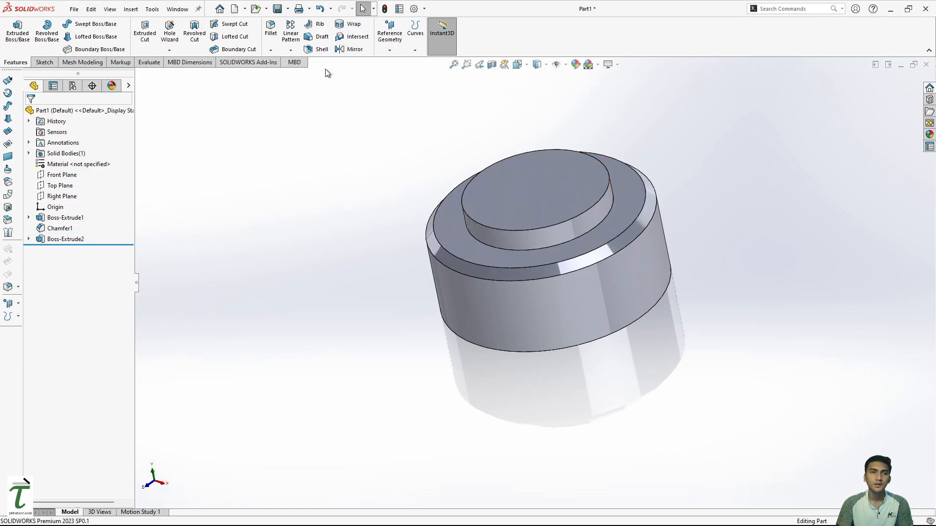
# Chamfer the upper circular edge of the smaller boss by 10 mm at 45 degrees
pyautogui.click(271, 51)
pyautogui.click(289, 74)
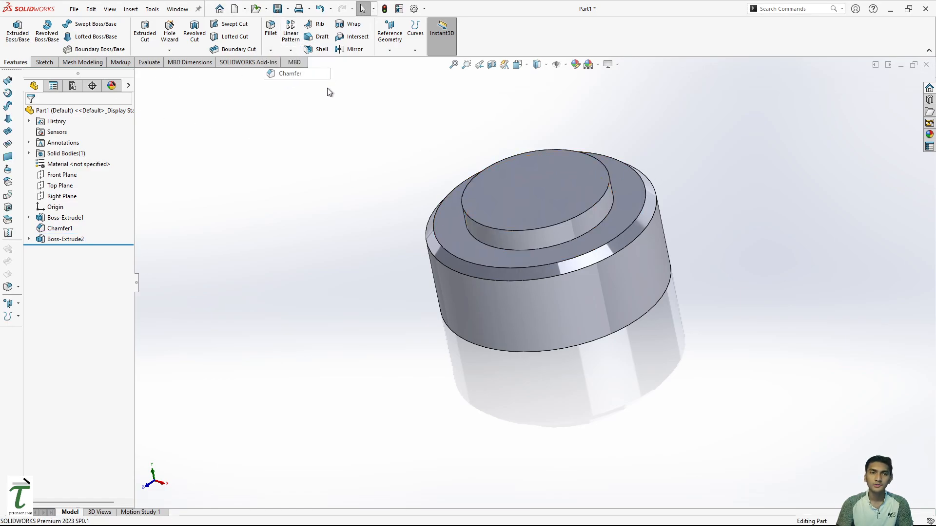
pyautogui.click(469, 215)
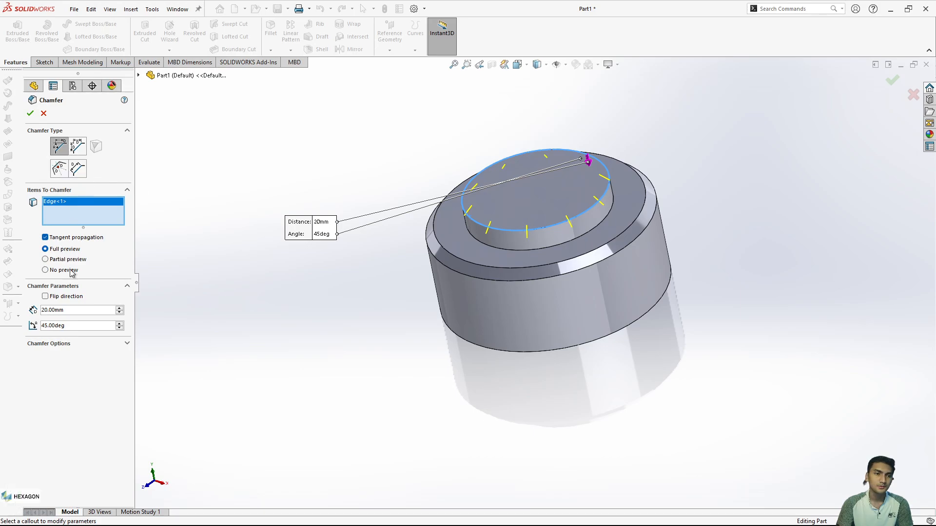
pyautogui.write('10')
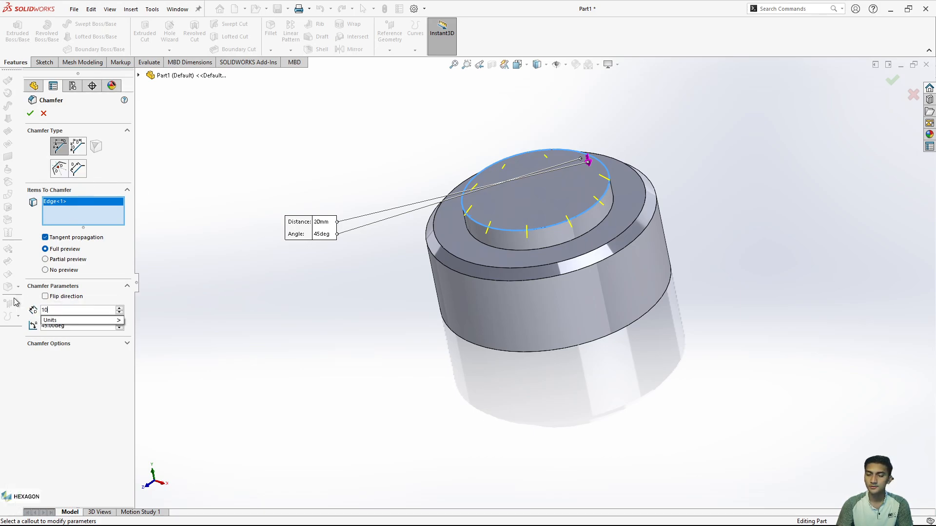
pyautogui.press('Return')
pyautogui.click(30, 113)
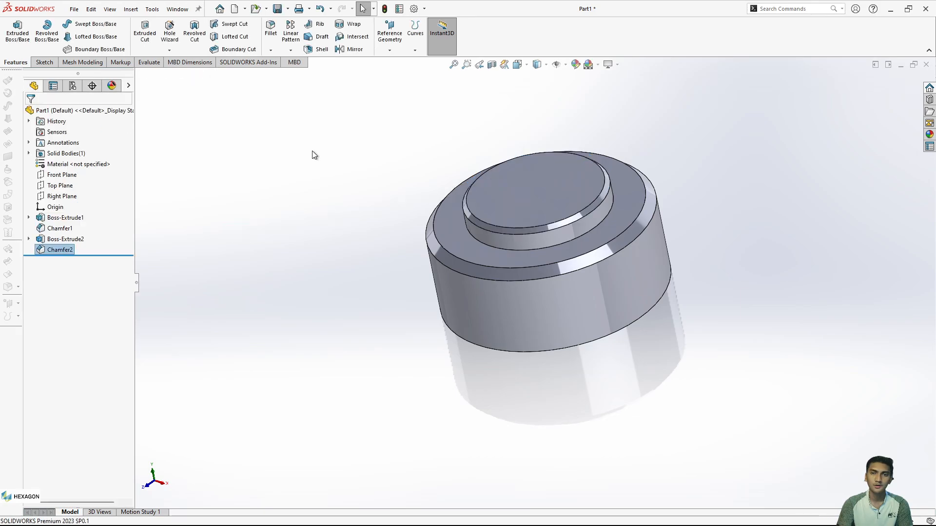
pyautogui.moveTo(768, 172); pyautogui.dragTo(582, 227, button='middle')
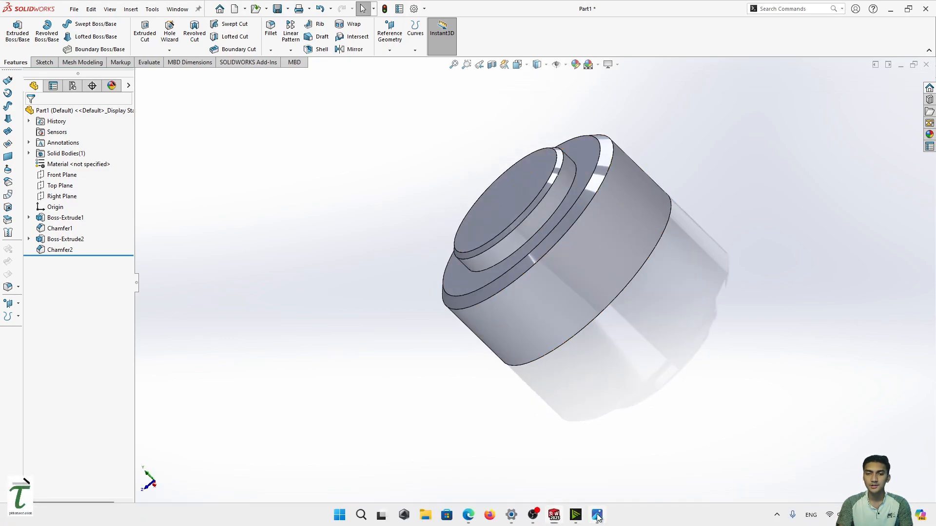
# Check the base in the robotic arm picture, and start a sketch on the underside face of the large cylinder
pyautogui.click(596, 515)
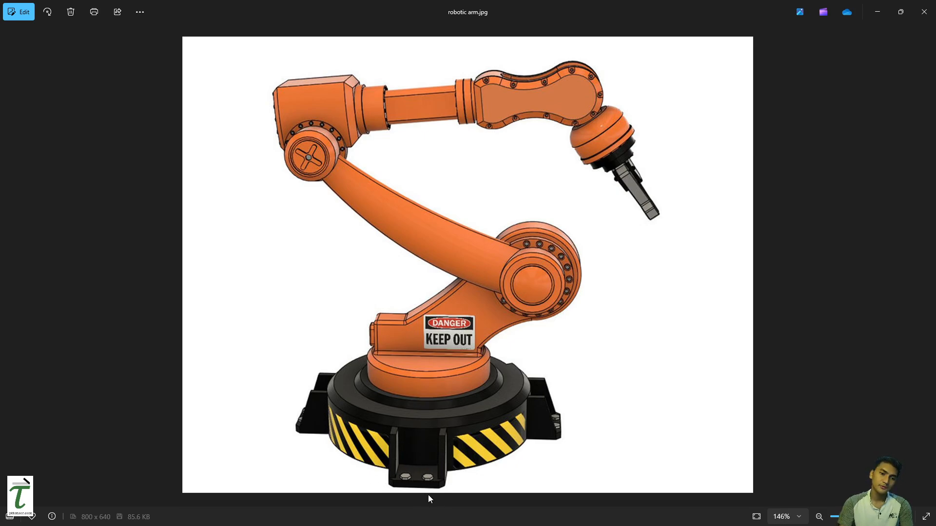
pyautogui.click(881, 10)
pyautogui.moveTo(592, 306); pyautogui.dragTo(622, 360, button='middle')
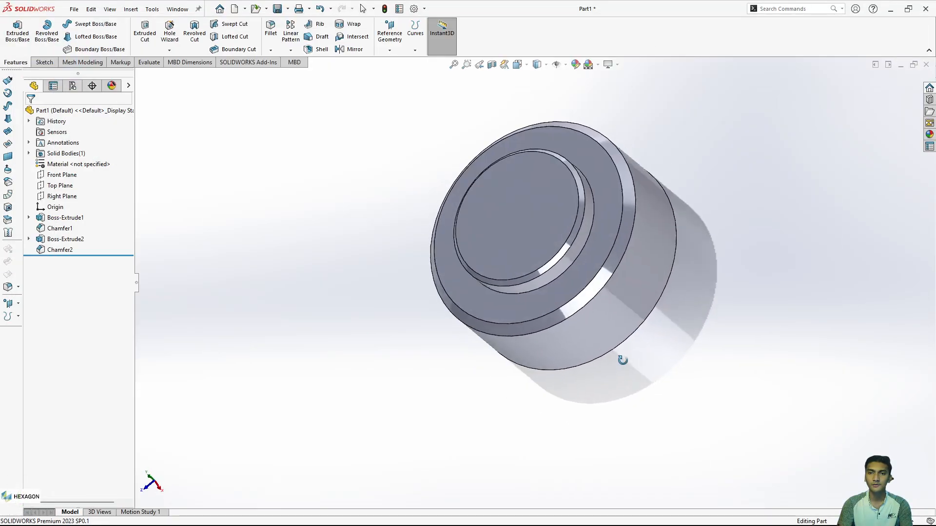
pyautogui.moveTo(658, 235); pyautogui.dragTo(517, 163, button='middle')
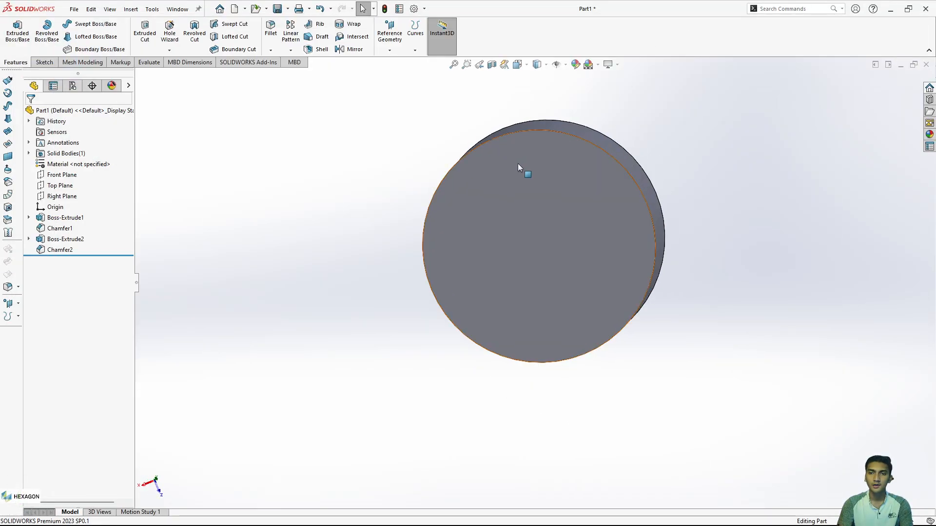
pyautogui.click(555, 226)
pyautogui.click(599, 201)
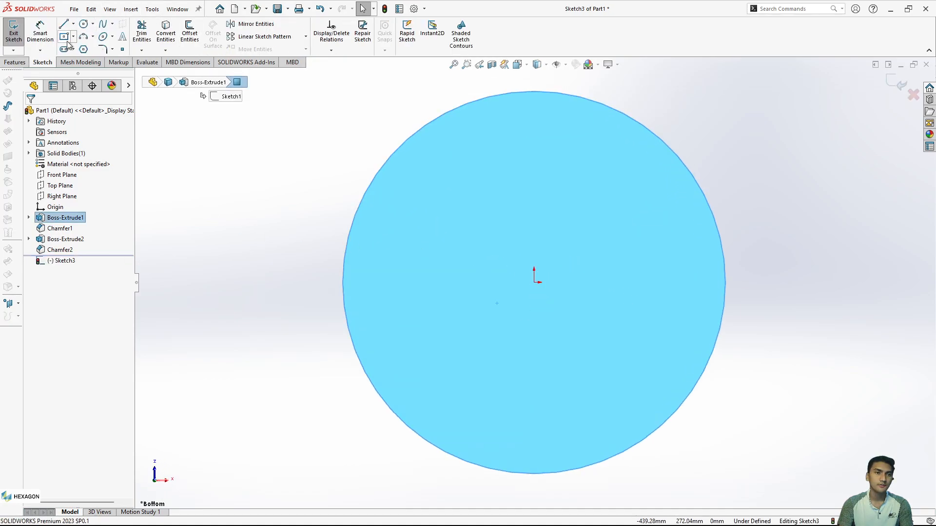
# Draw a horizontal construction centerline about 426 mm long from the origin outward past the circular edge in the negative X direction
pyautogui.click(64, 37)
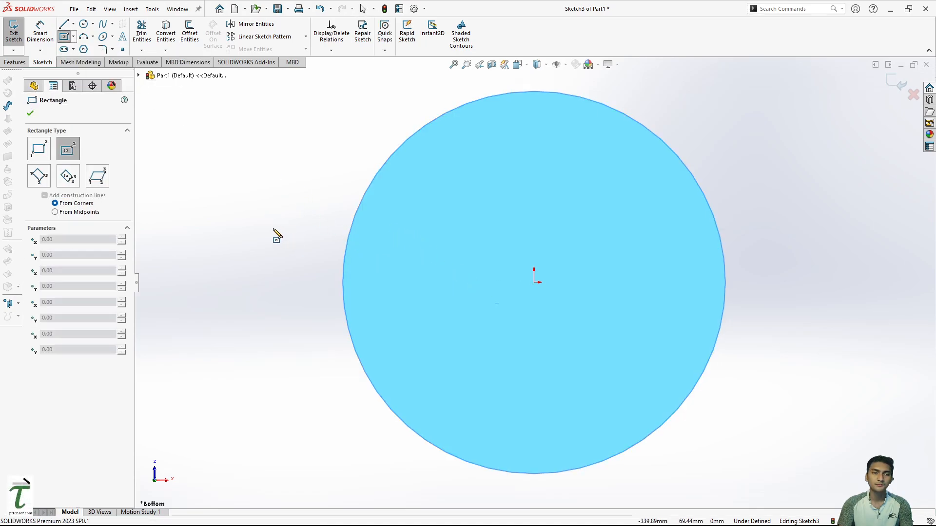
pyautogui.click(74, 24)
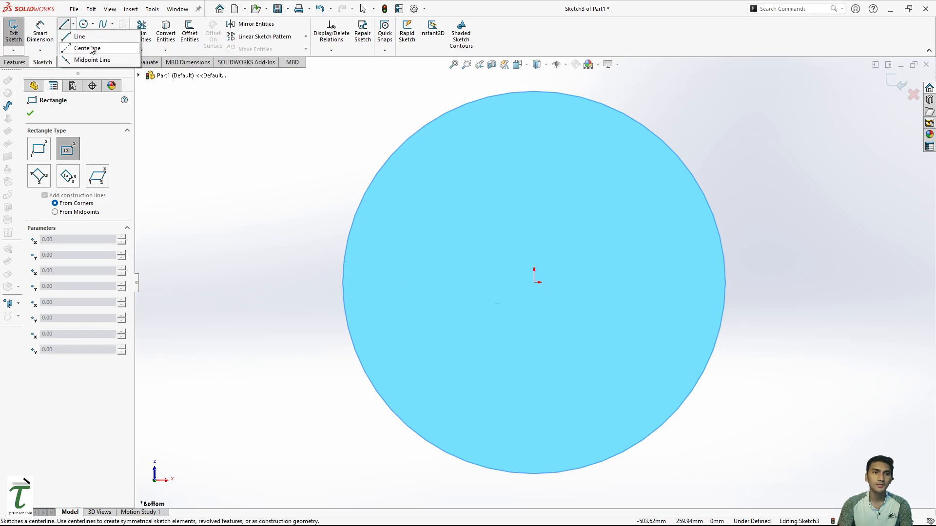
pyautogui.click(89, 46)
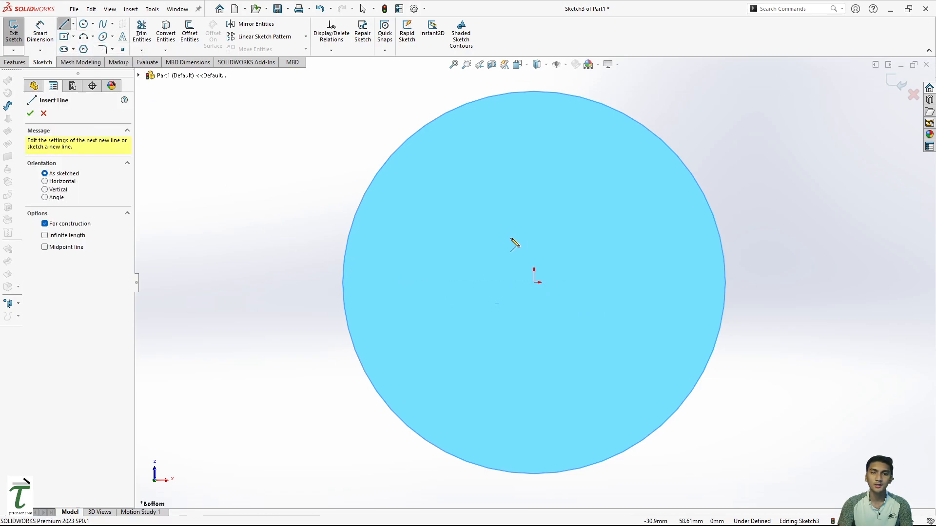
pyautogui.click(535, 282)
pyautogui.click(208, 282)
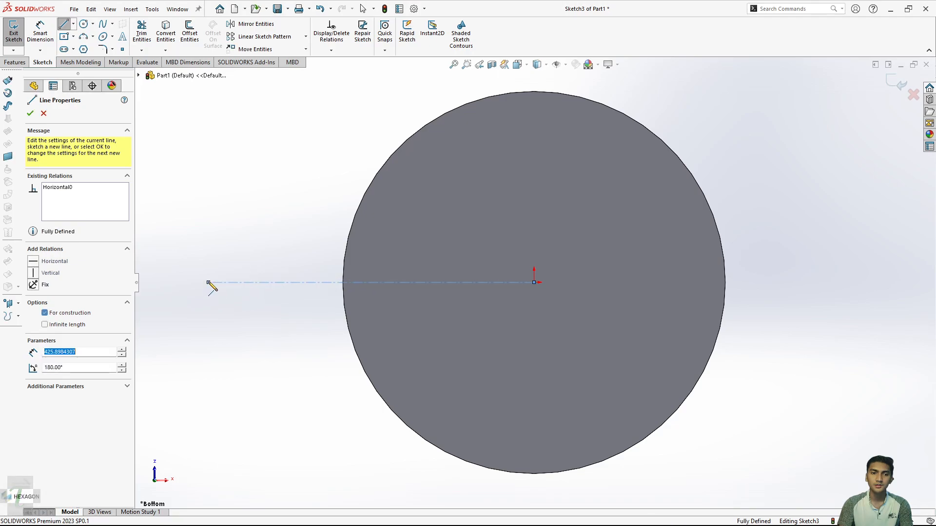
pyautogui.press('Escape')
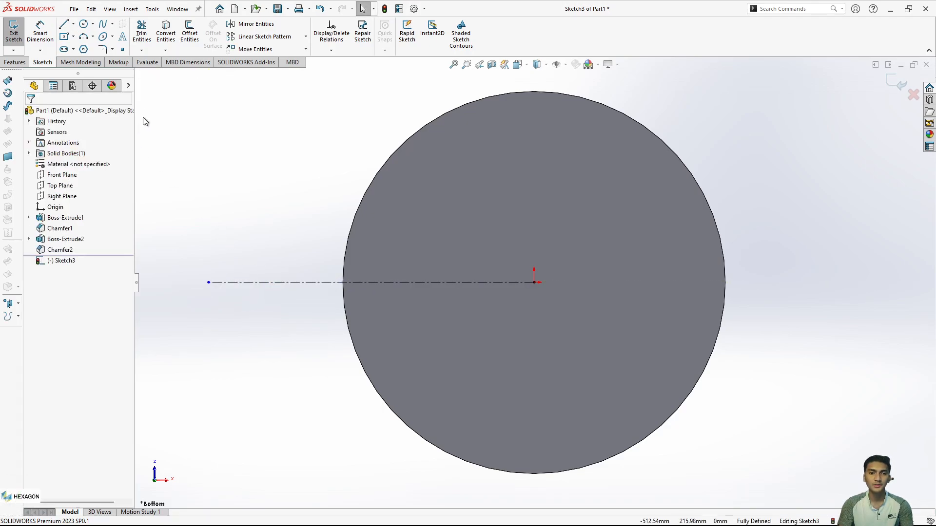
pyautogui.click(64, 37)
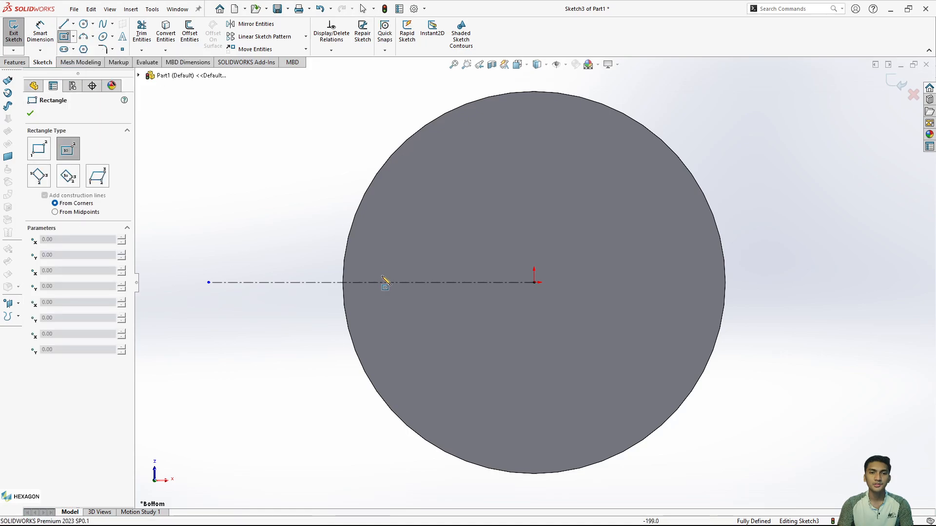
pyautogui.click(343, 282)
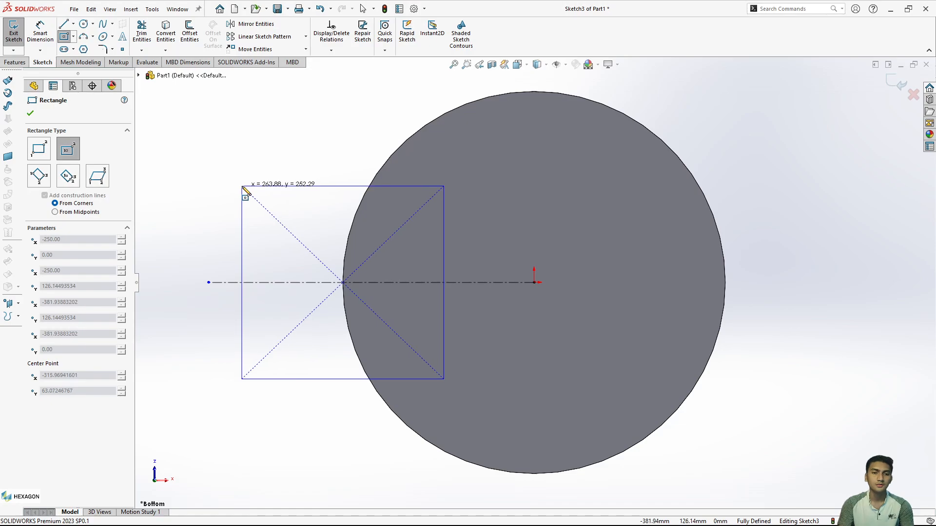
pyautogui.press('Escape')
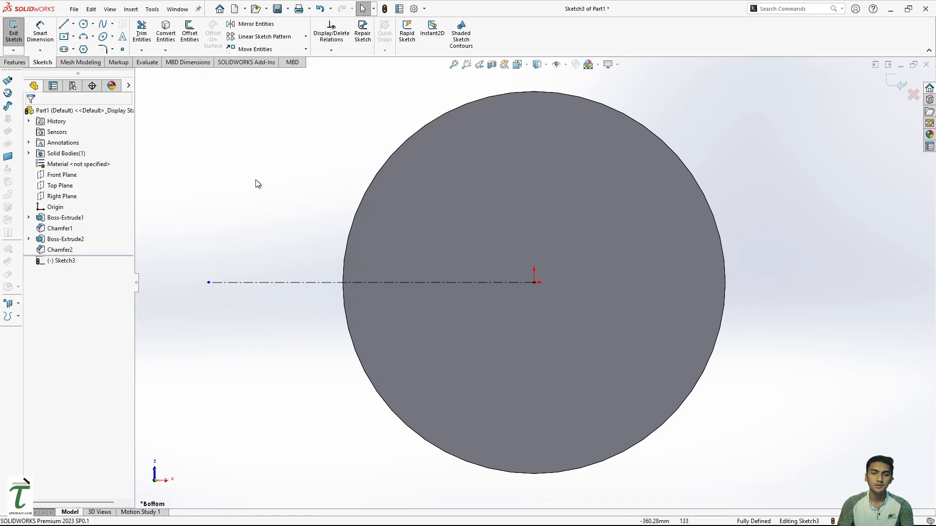
# Sketch a corner rectangle about 170 by 91 mm with its base on the centerline, straddling the cylinder's circular edge
pyautogui.click(73, 37)
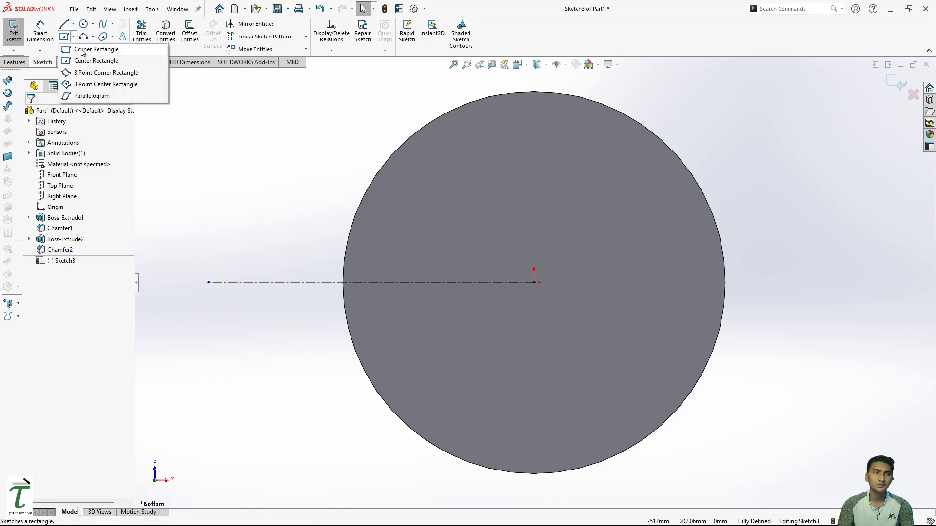
pyautogui.click(81, 50)
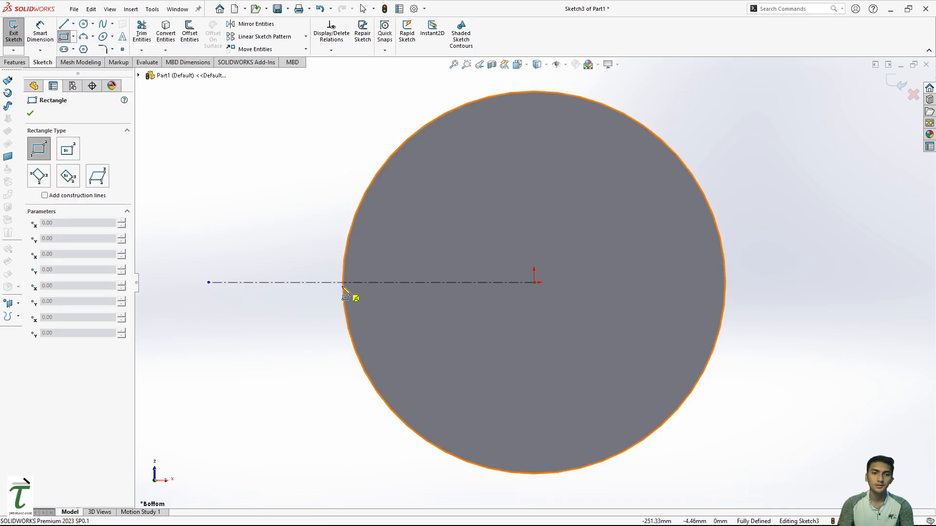
pyautogui.click(371, 282)
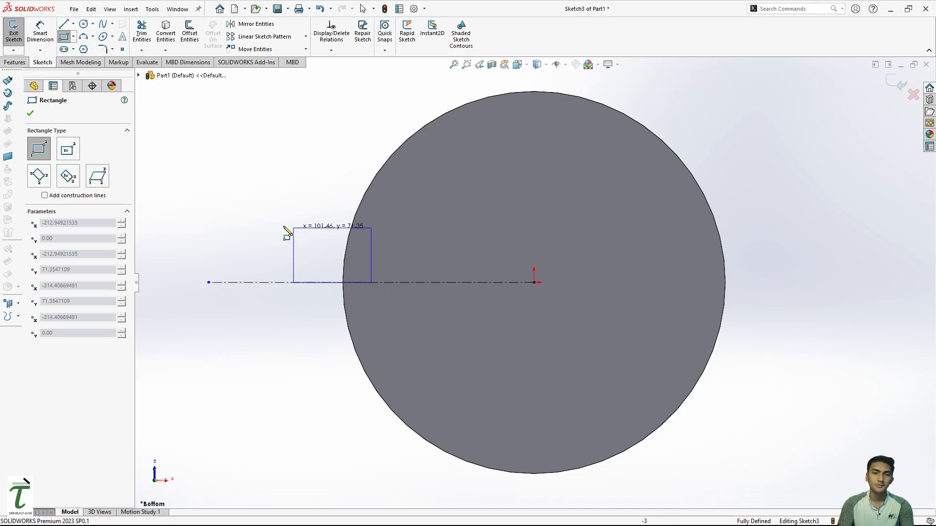
pyautogui.click(243, 213)
pyautogui.press('Escape')
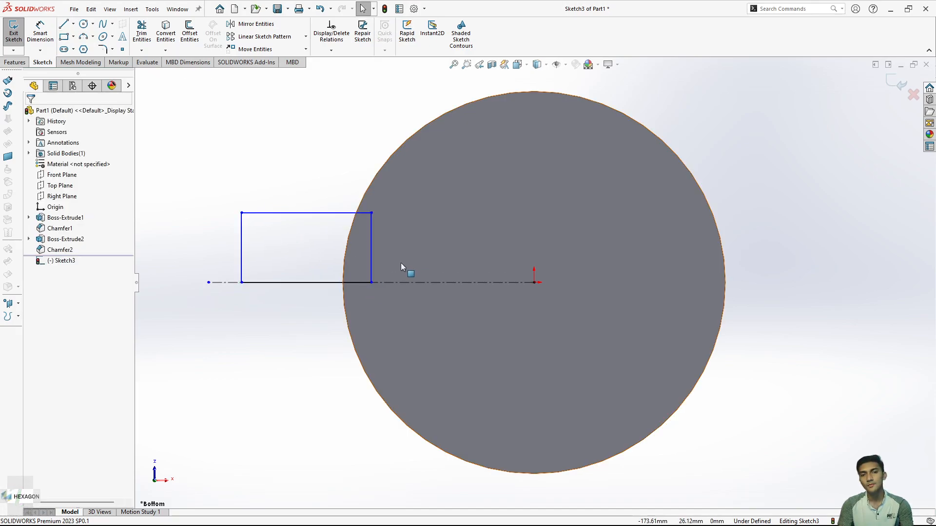
# Dimension the rectangle's horizontal side and set its length to 100 mm
pyautogui.click(373, 238)
pyautogui.click(48, 43)
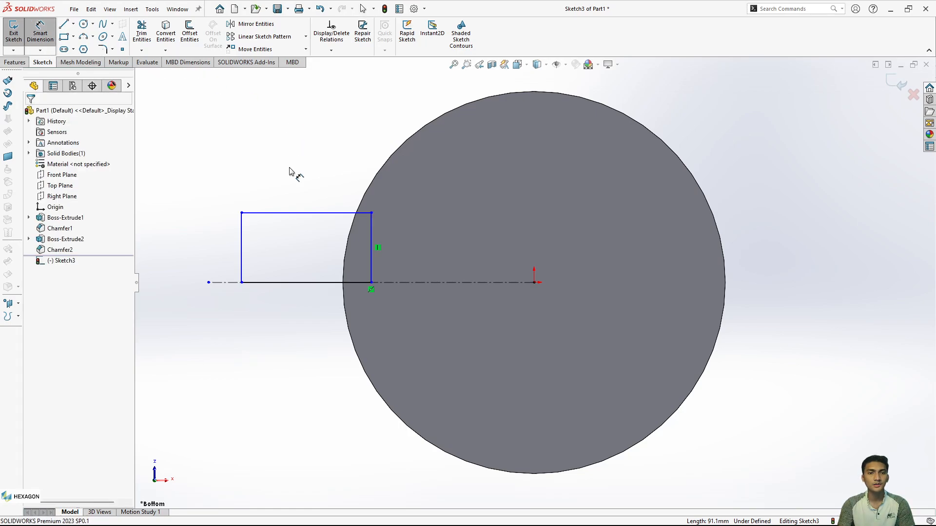
pyautogui.click(296, 213)
pyautogui.click(295, 192)
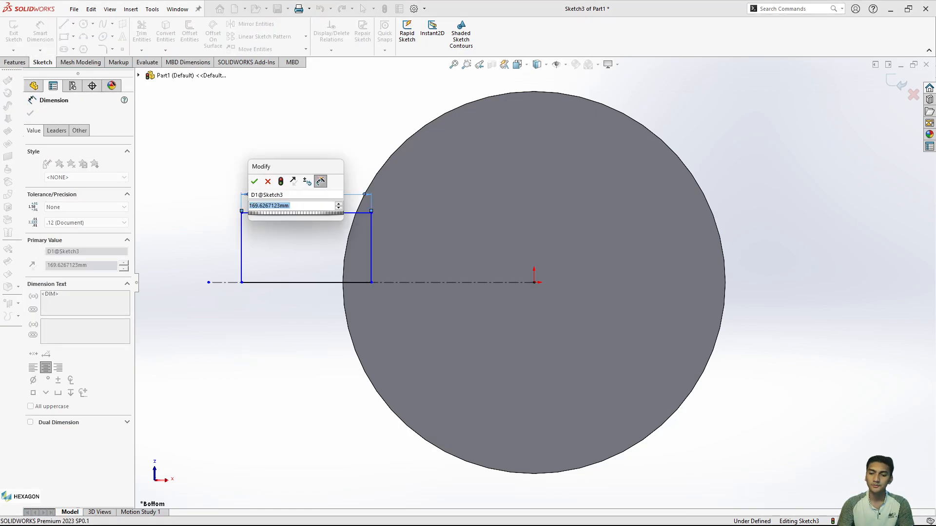
pyautogui.write('100')
pyautogui.press('Return')
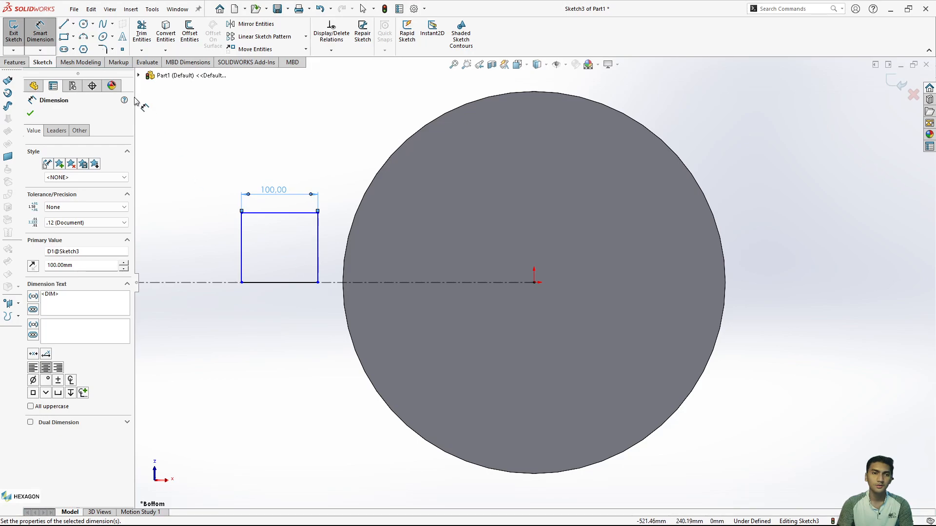
# Dimension the rectangle's inner vertical side from the origin, trying 150 mm and settling on 220 mm
pyautogui.click(318, 244)
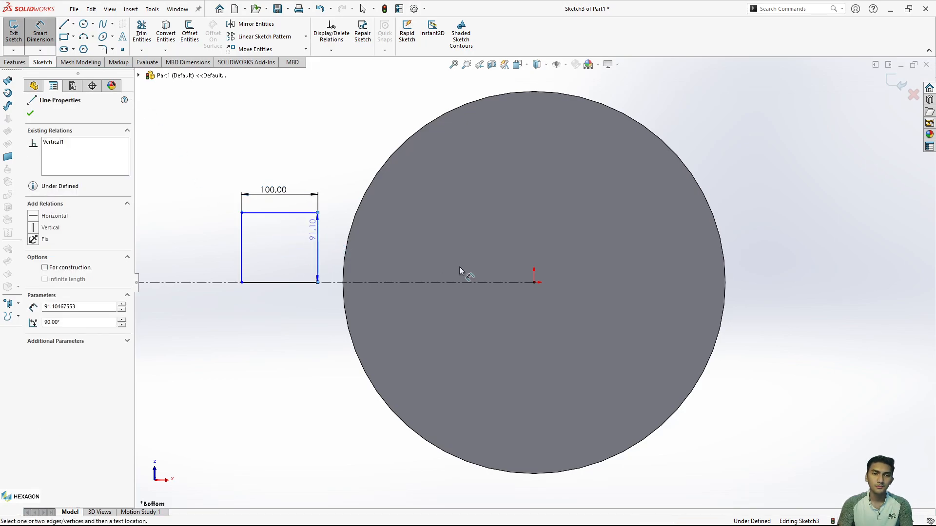
pyautogui.click(534, 282)
pyautogui.click(447, 236)
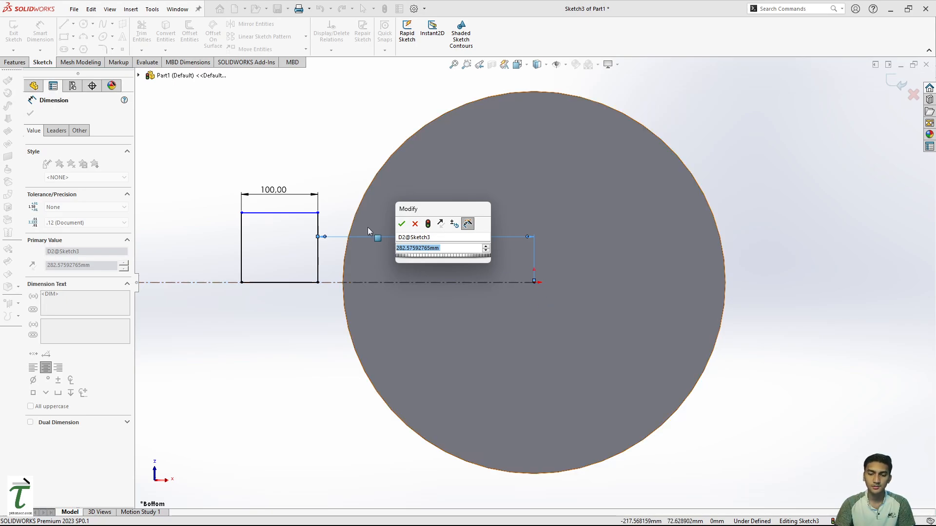
pyautogui.write('150')
pyautogui.press('Return')
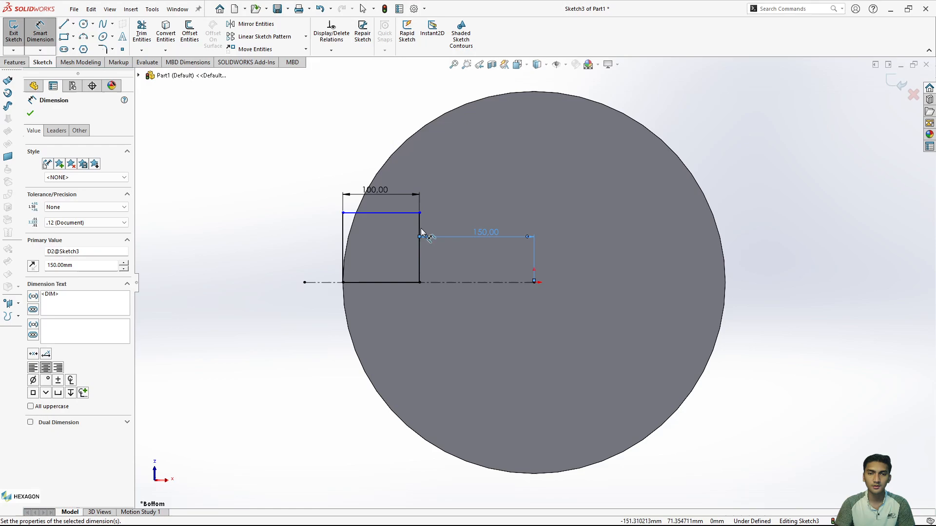
pyautogui.doubleClick(487, 232)
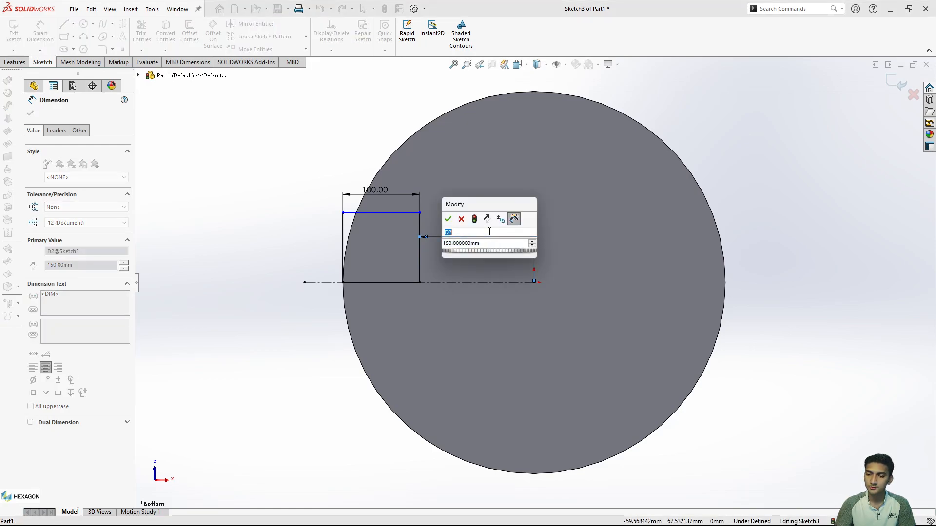
pyautogui.write('220')
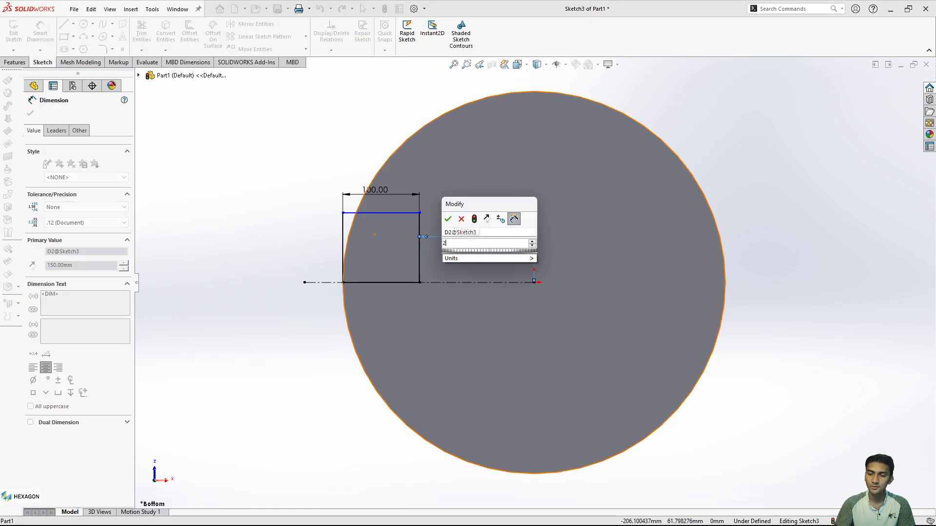
pyautogui.press('Return')
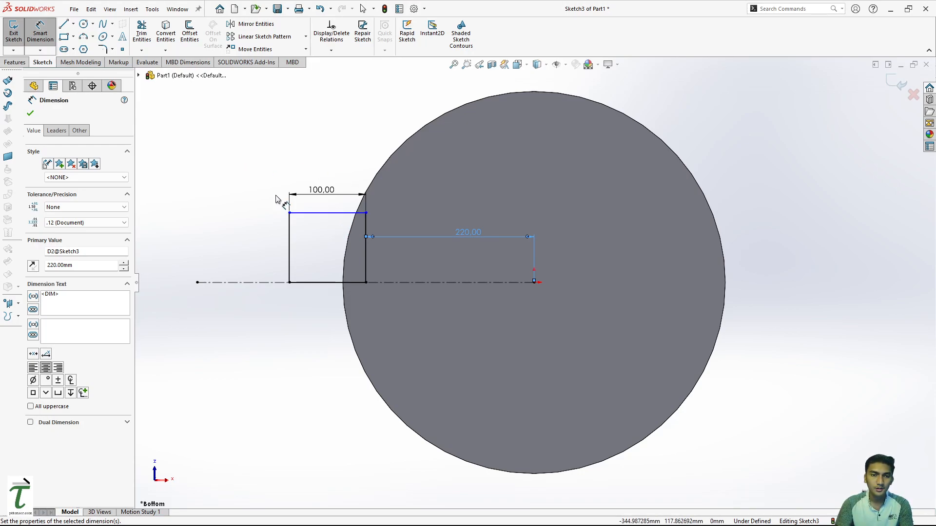
# Dimension the rectangle's outer vertical side and set its height to 50 mm
pyautogui.click(290, 251)
pyautogui.click(274, 252)
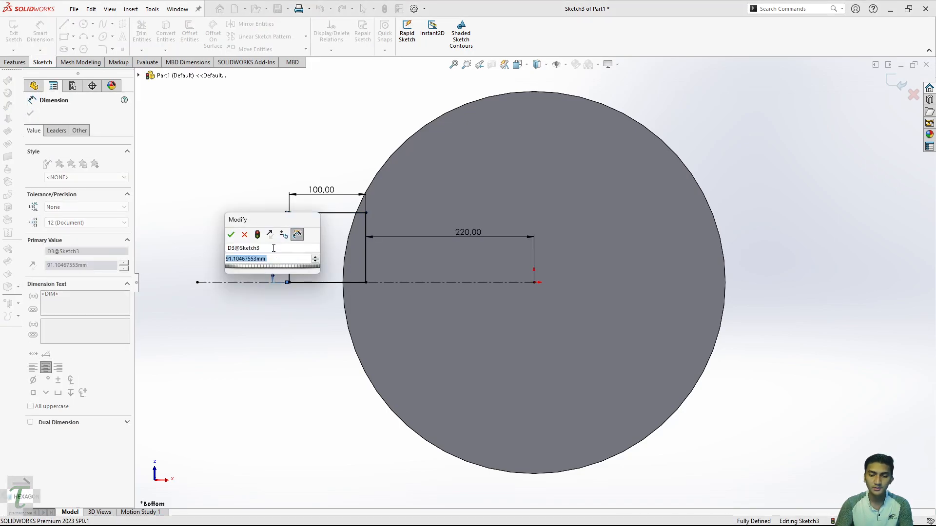
pyautogui.write('50')
pyautogui.press('Return')
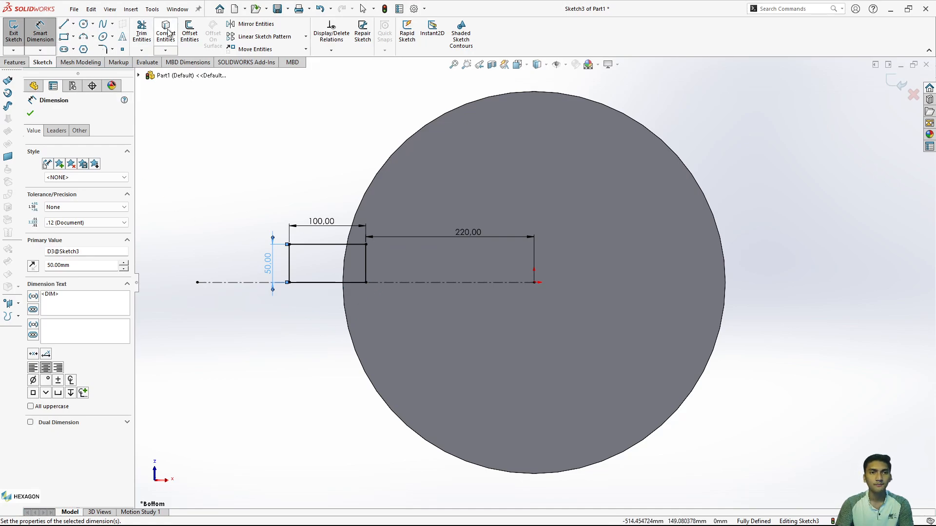
# Mirror the rectangle's two vertical sides and its far horizontal side about the construction centerline, keeping the originals
pyautogui.click(250, 25)
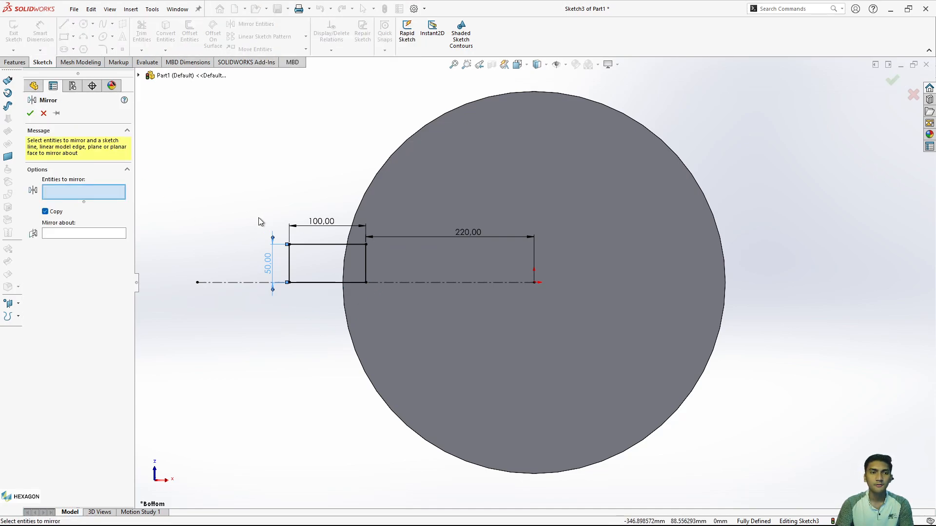
pyautogui.click(290, 261)
pyautogui.click(321, 244)
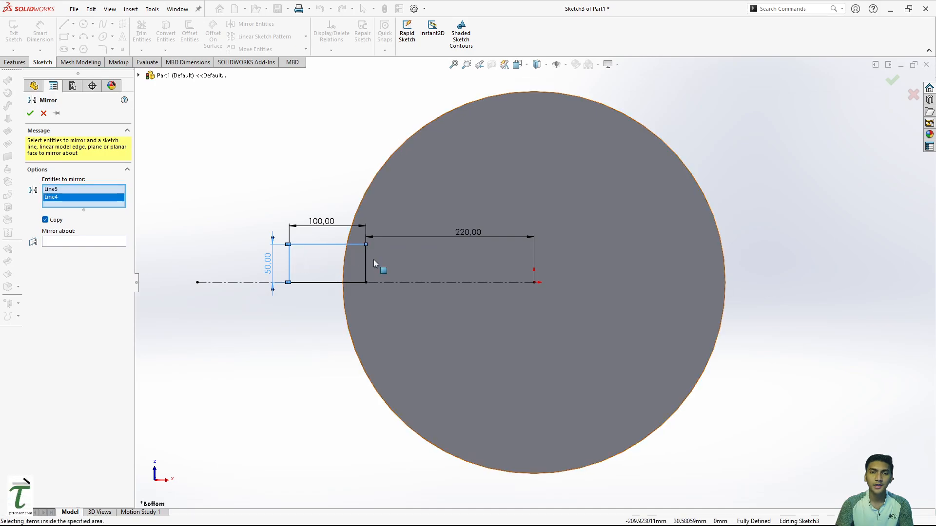
pyautogui.click(366, 263)
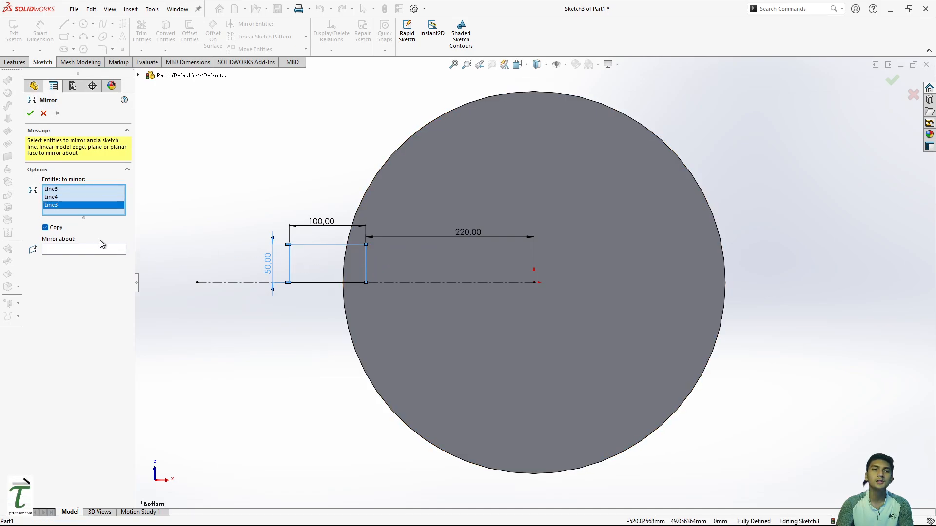
pyautogui.click(63, 250)
pyautogui.click(221, 282)
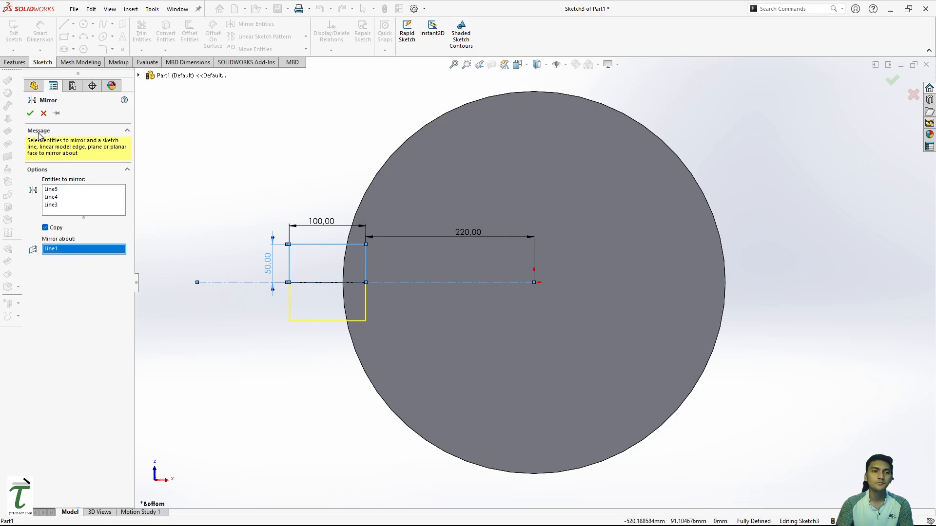
pyautogui.click(30, 114)
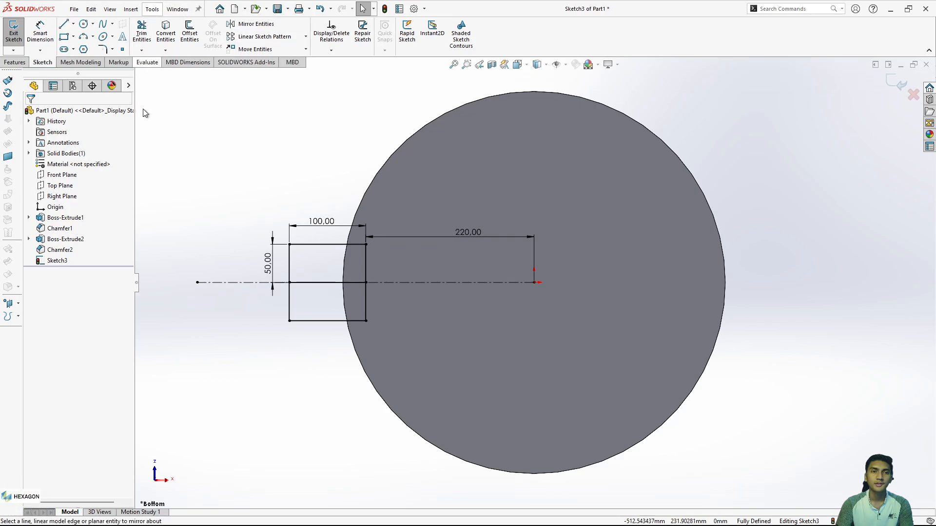
# Power trim the line shared by the two mirrored halves to leave one closed rectangular outline
pyautogui.click(142, 35)
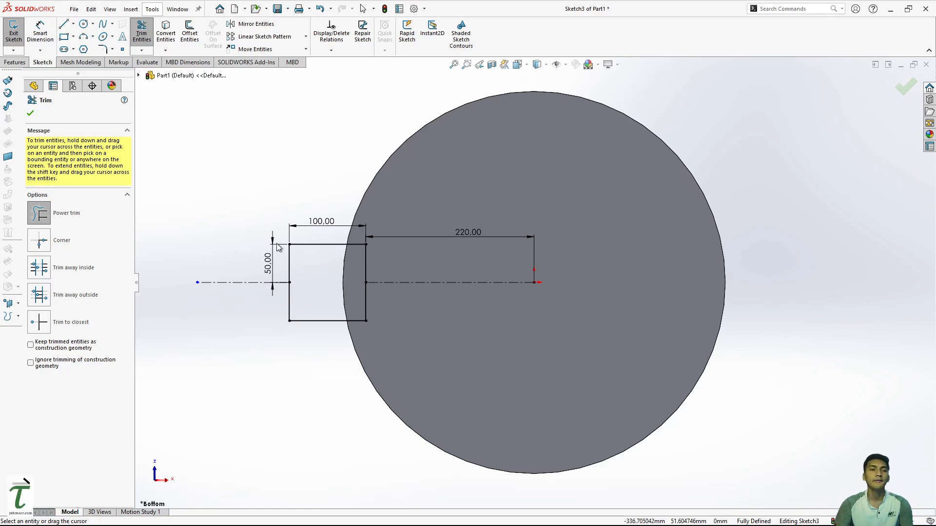
pyautogui.click(31, 114)
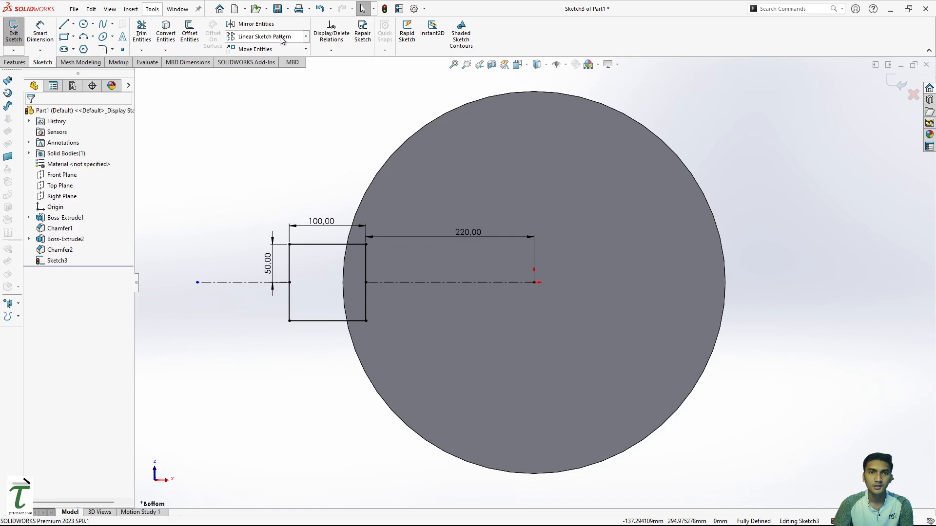
pyautogui.click(306, 36)
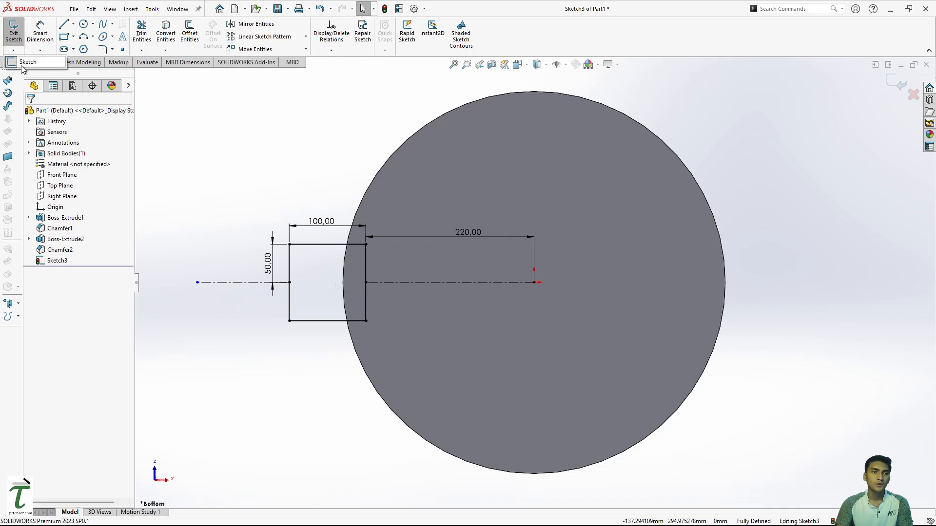
# Start a blind boss extrude of the rectangular foot outline and reverse its direction to run up along the cylindrical body
pyautogui.click(15, 62)
pyautogui.click(17, 32)
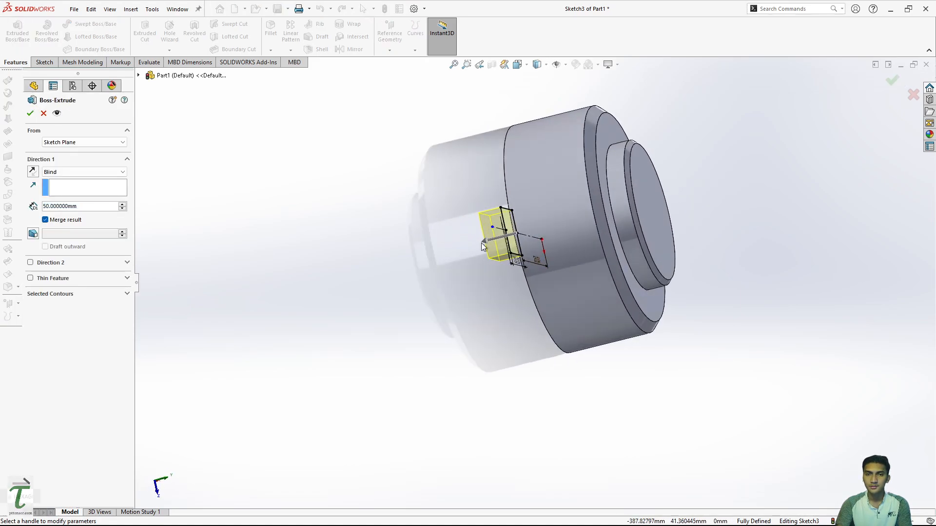
pyautogui.click(33, 171)
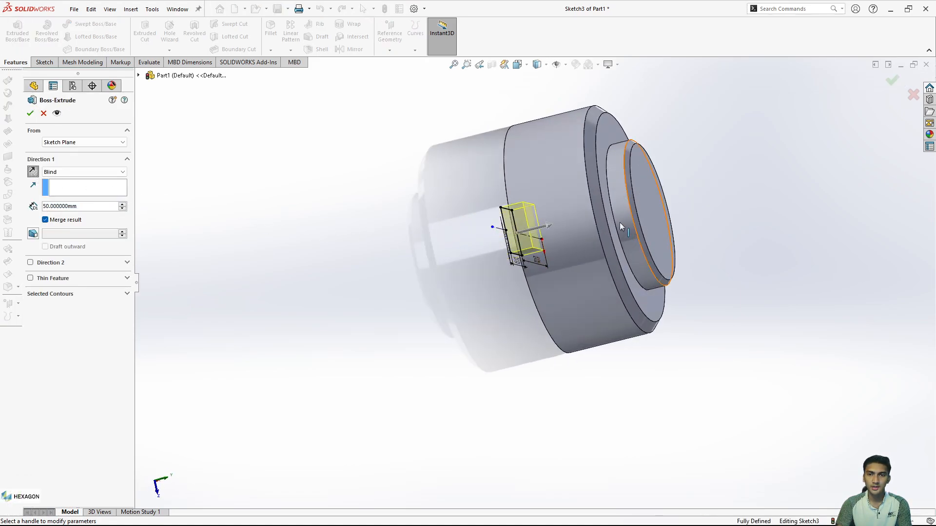
pyautogui.moveTo(619, 222)
pyautogui.mouseDown(button='middle')
pyautogui.moveTo(602, 96)
pyautogui.moveTo(567, 146)
pyautogui.moveTo(602, 163)
pyautogui.mouseUp(button='middle')
pyautogui.scroll(-2, 529, 249)
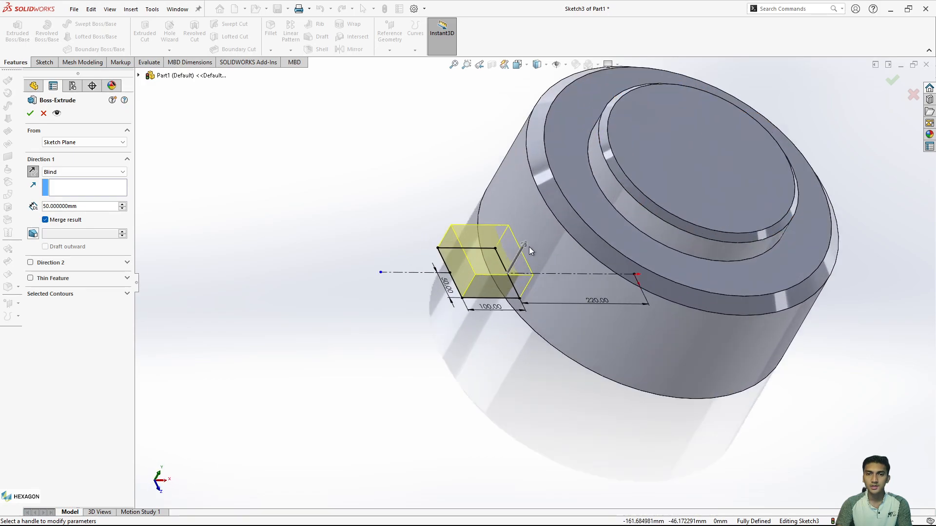
# Set the foot plate's extrusion depth to 10 mm after trying 20 mm, and complete the extrusion merged with the body
pyautogui.click(90, 206)
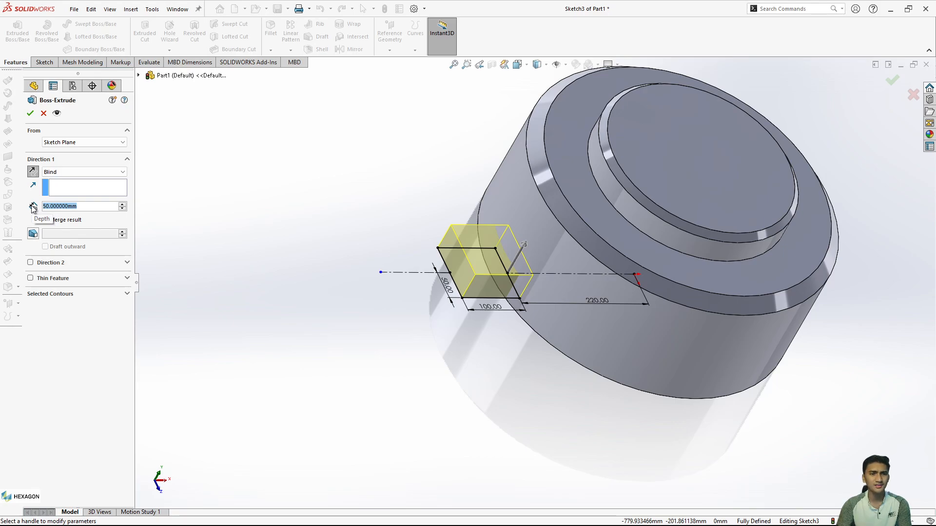
pyautogui.write('30')
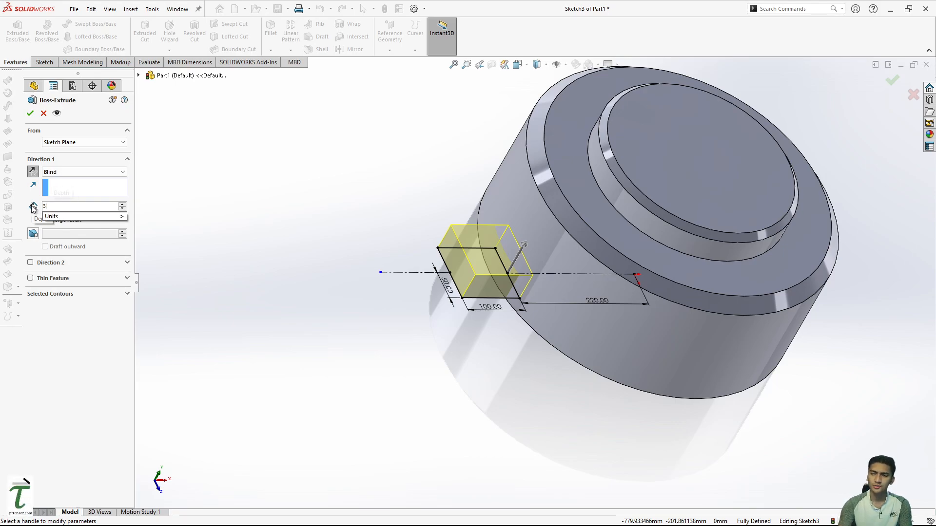
pyautogui.press('BackSpace')
pyautogui.write('20')
pyautogui.press('Return')
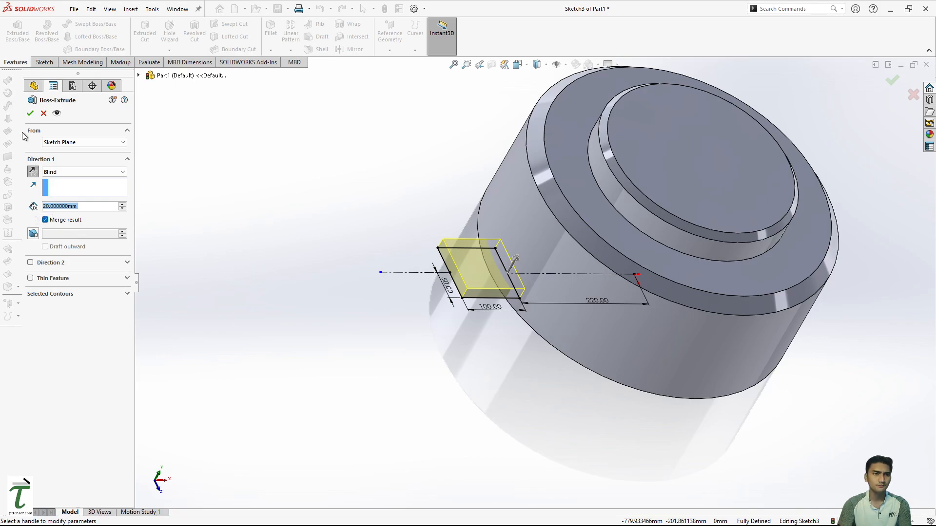
pyautogui.write('10')
pyautogui.press('Return')
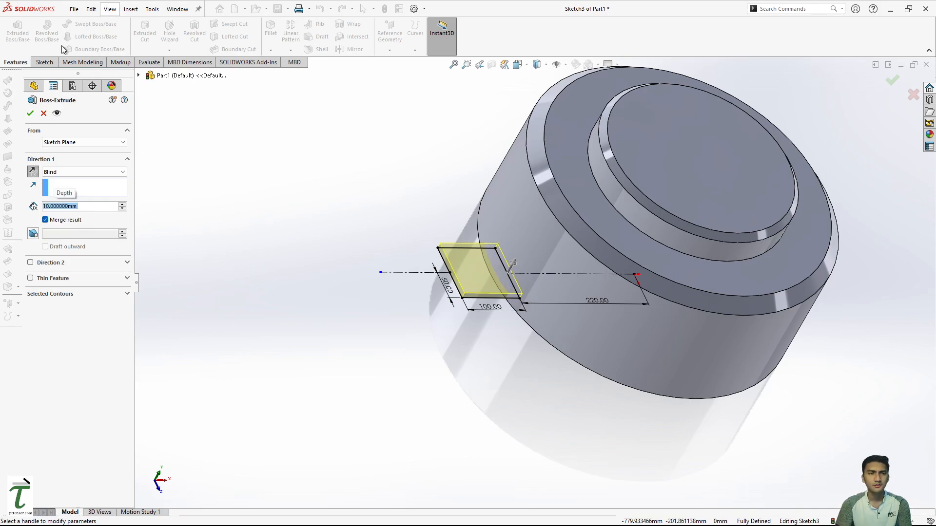
pyautogui.click(30, 113)
# On the foot plate's upper face, sketch a corner rectangle about 87 by 30 mm from an outer corner into the cylinder
pyautogui.moveTo(432, 238); pyautogui.dragTo(569, 309, button='middle')
pyautogui.scroll(-6, 488, 319)
pyautogui.click(489, 317)
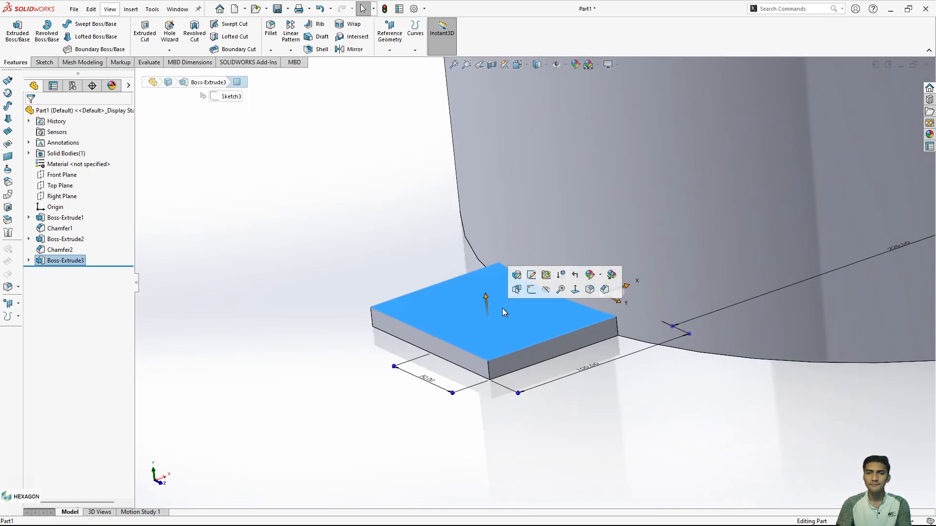
pyautogui.click(530, 290)
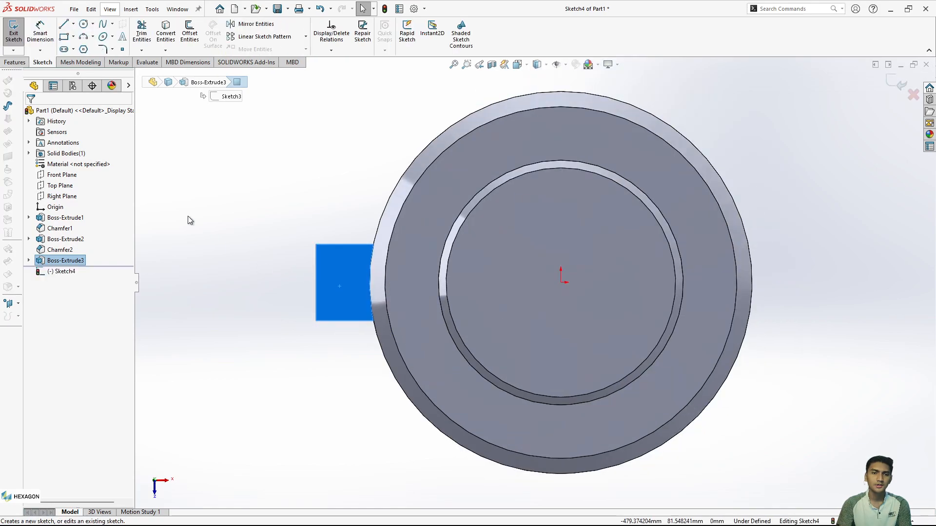
pyautogui.click(63, 37)
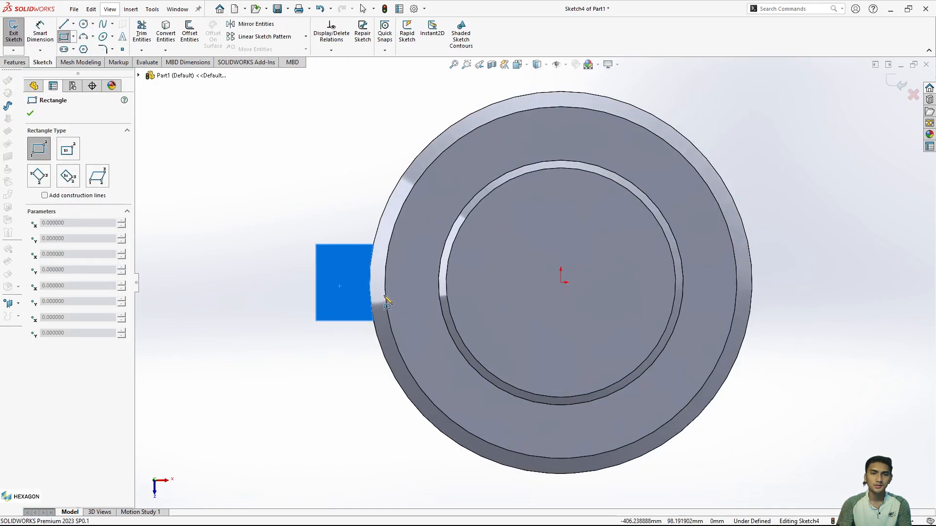
pyautogui.scroll(-7, 222, 179)
pyautogui.scroll(7, 667, 377)
pyautogui.scroll(-6, 694, 353)
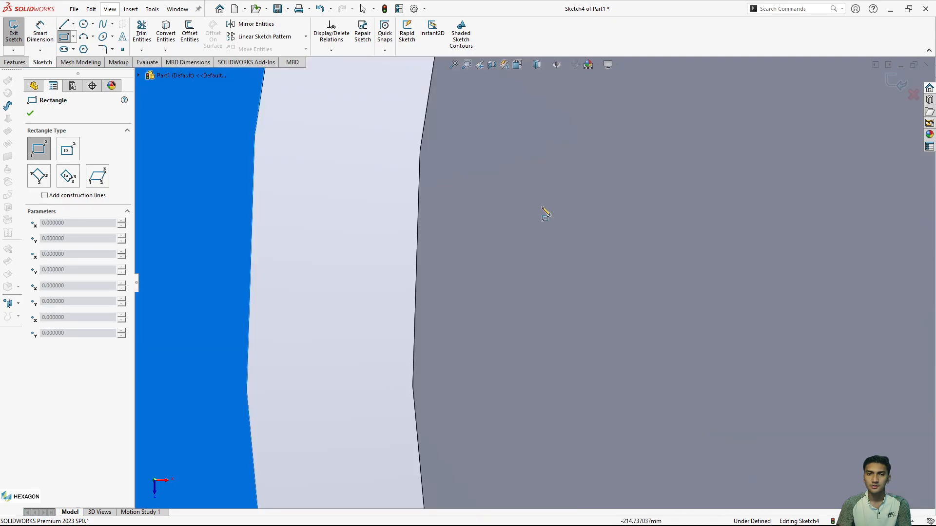
pyautogui.scroll(4, 543, 209)
pyautogui.click(291, 179)
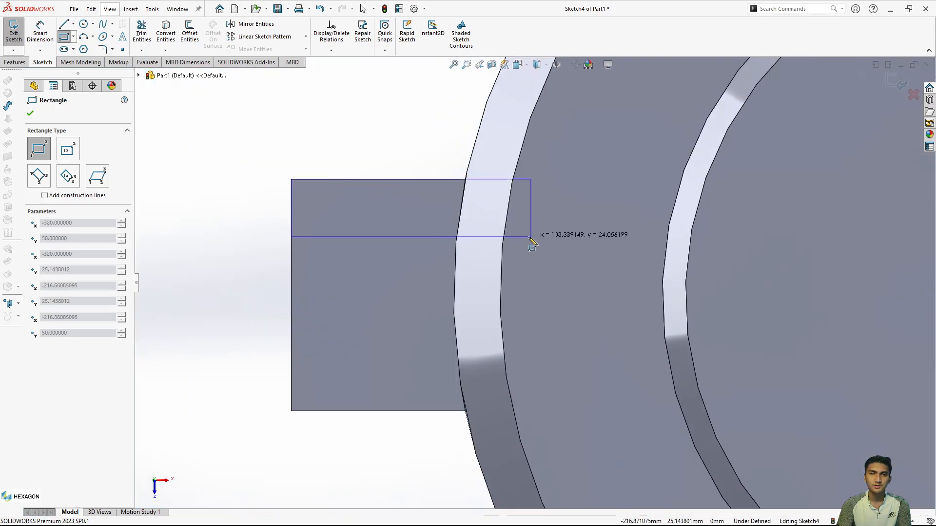
pyautogui.click(492, 250)
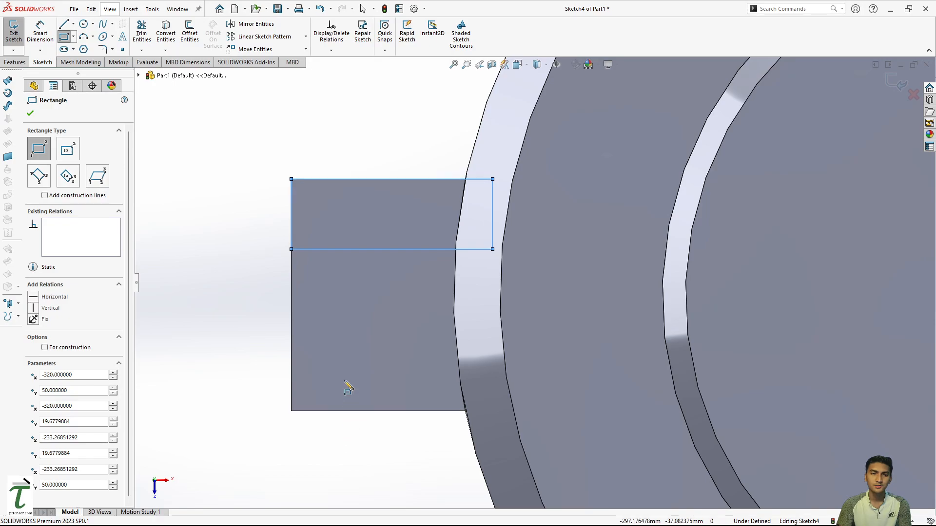
pyautogui.press('Escape')
# Draw a horizontal centerline from the midpoint of the foot plate's outer edge into the cylinder
pyautogui.click(73, 24)
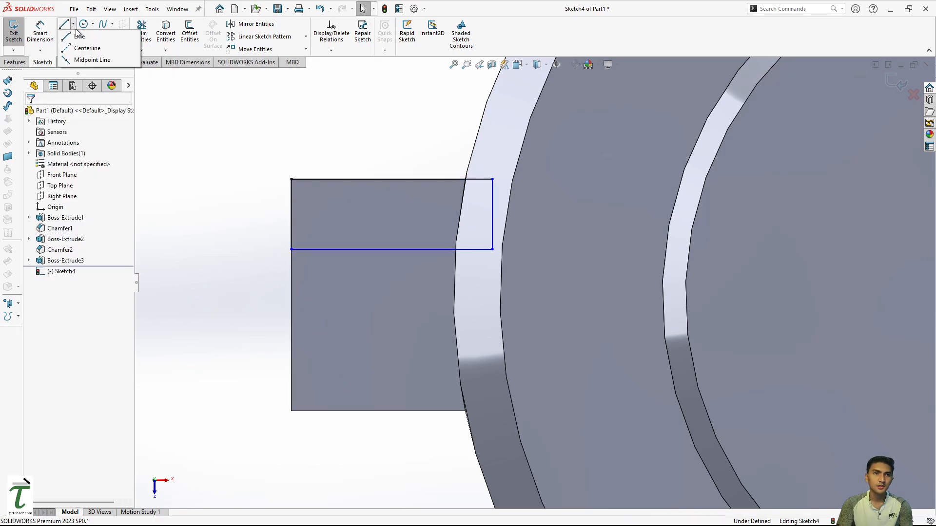
pyautogui.click(87, 44)
pyautogui.click(292, 294)
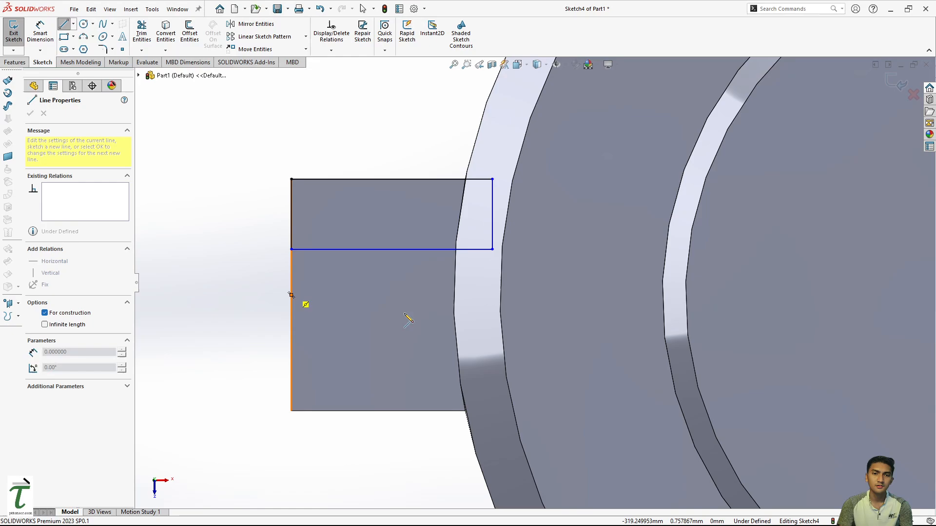
pyautogui.click(552, 295)
pyautogui.press('Escape')
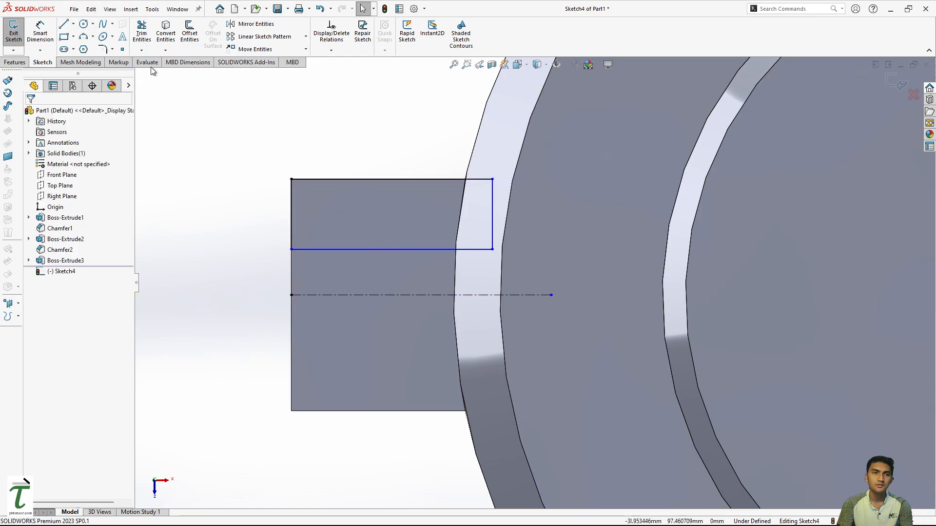
# Dimension the rectangle's short outer side and set it to 20 mm
pyautogui.click(41, 34)
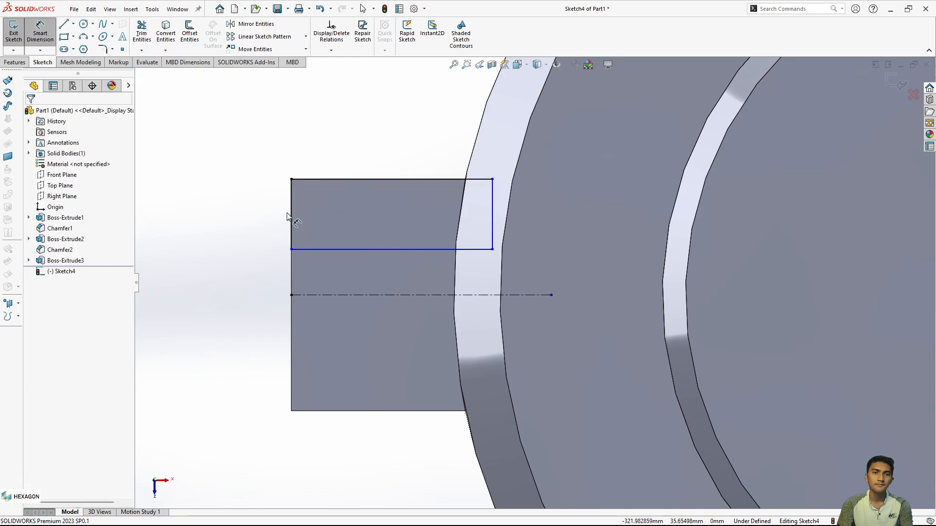
pyautogui.click(291, 215)
pyautogui.click(267, 214)
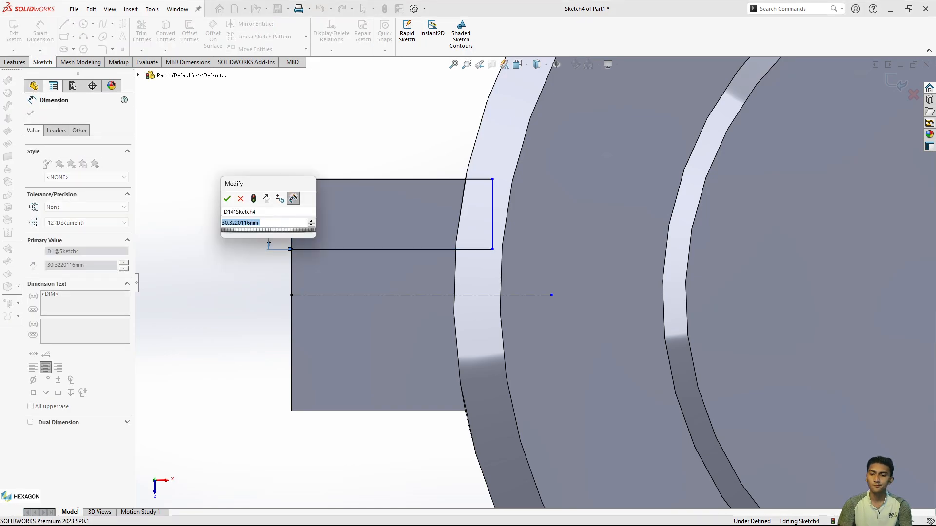
pyautogui.press('Return')
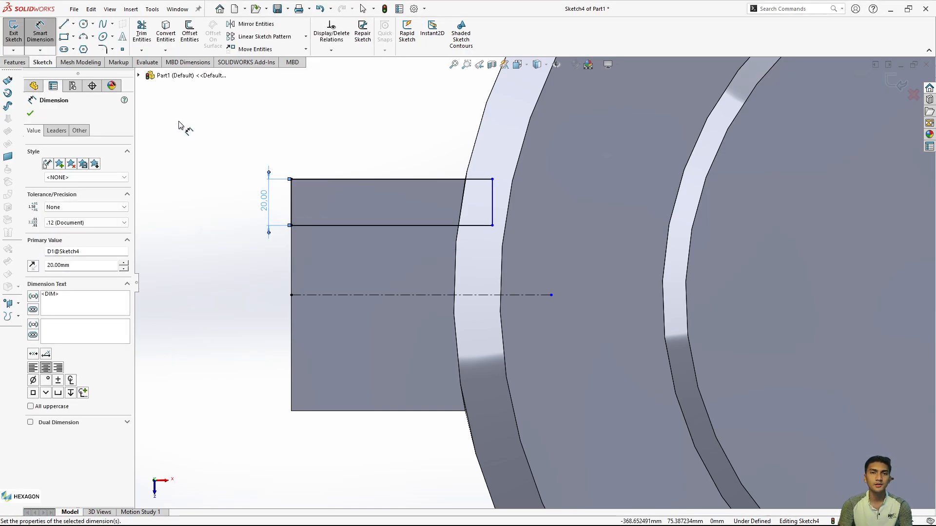
pyautogui.press('Escape')
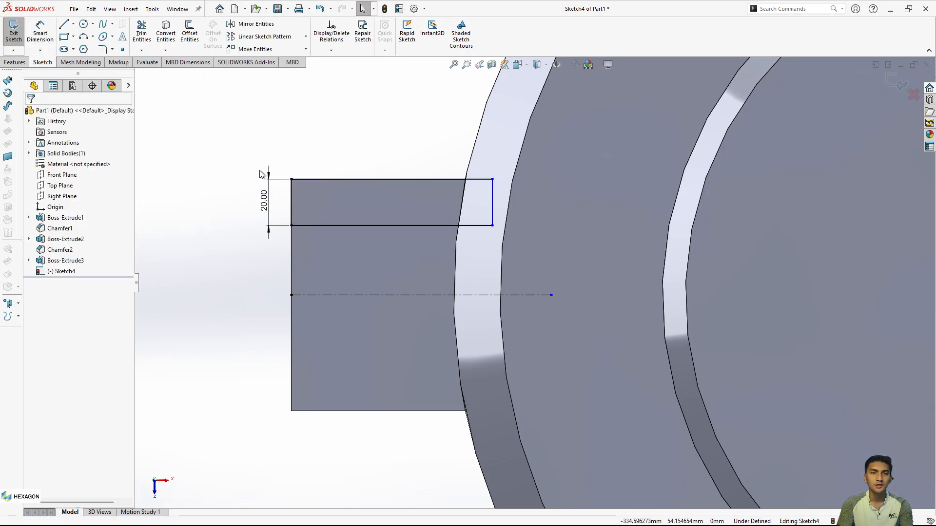
# Mirror the rectangle's four lines about the horizontal centerline, keeping the originals
pyautogui.moveTo(224, 150); pyautogui.dragTo(543, 256)
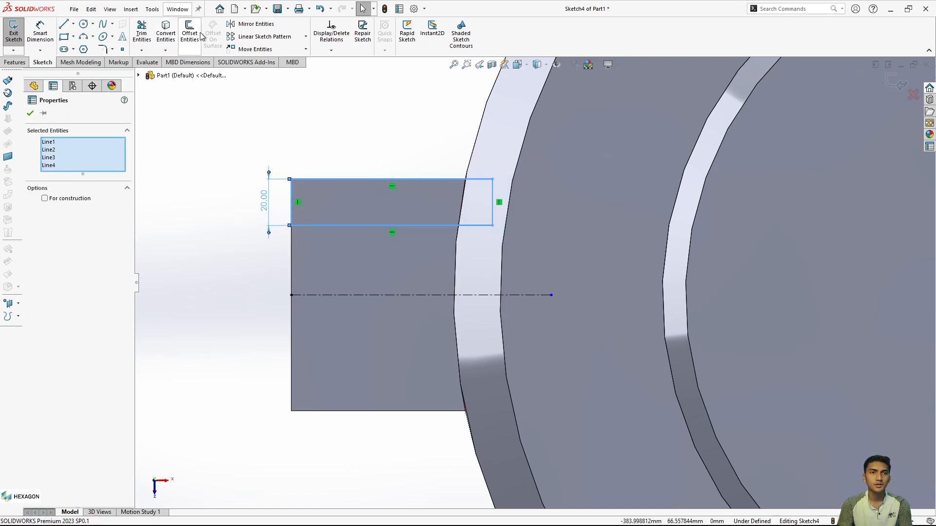
pyautogui.click(255, 24)
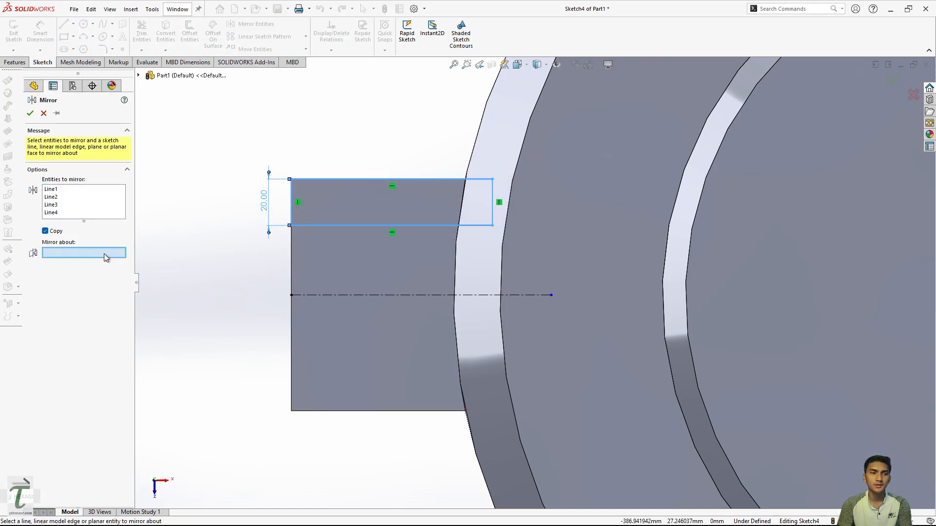
pyautogui.click(388, 296)
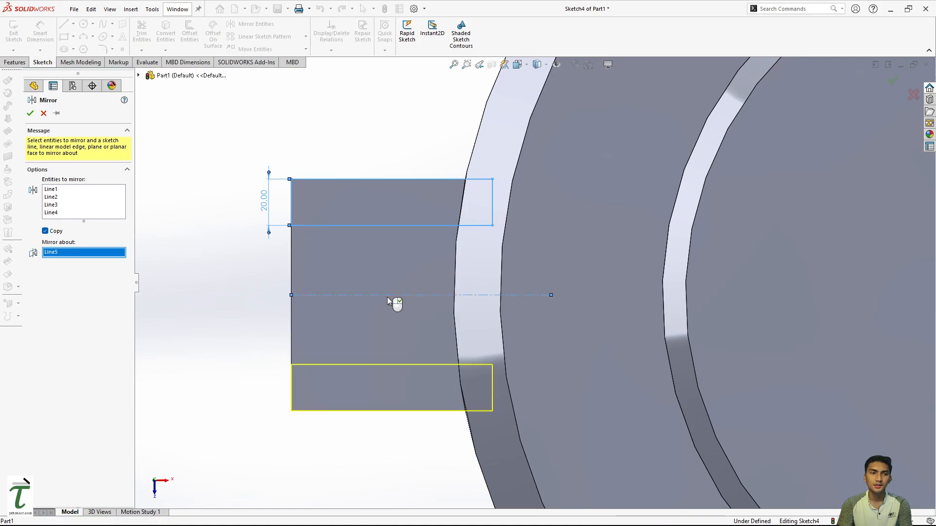
pyautogui.click(30, 113)
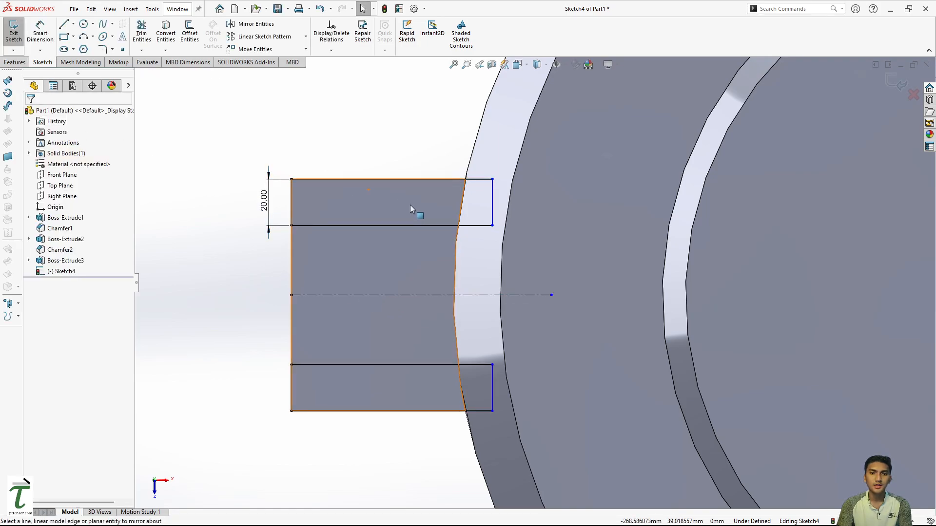
# Extrude both rectangles 70 mm upward from the foot plate as two side walls merged with the body
pyautogui.click(15, 62)
pyautogui.click(17, 31)
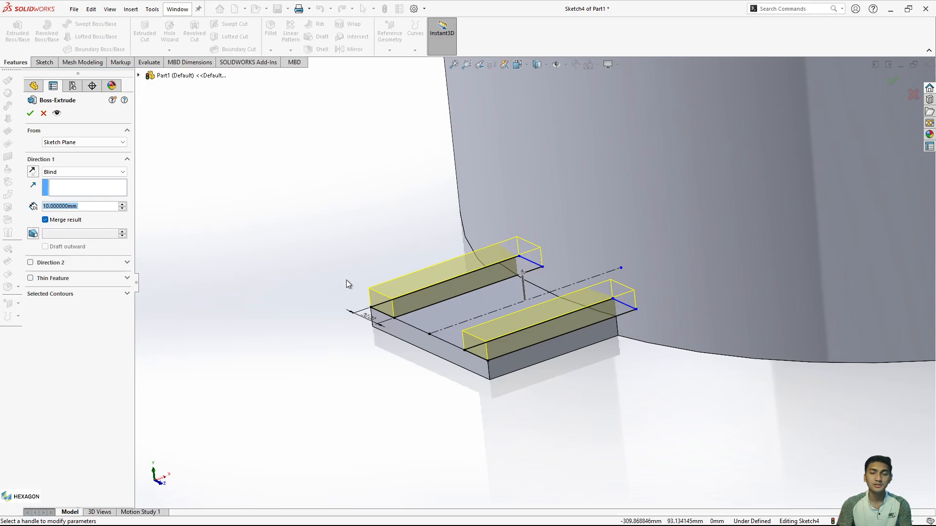
pyautogui.scroll(6, 610, 269)
pyautogui.scroll(-2, 636, 279)
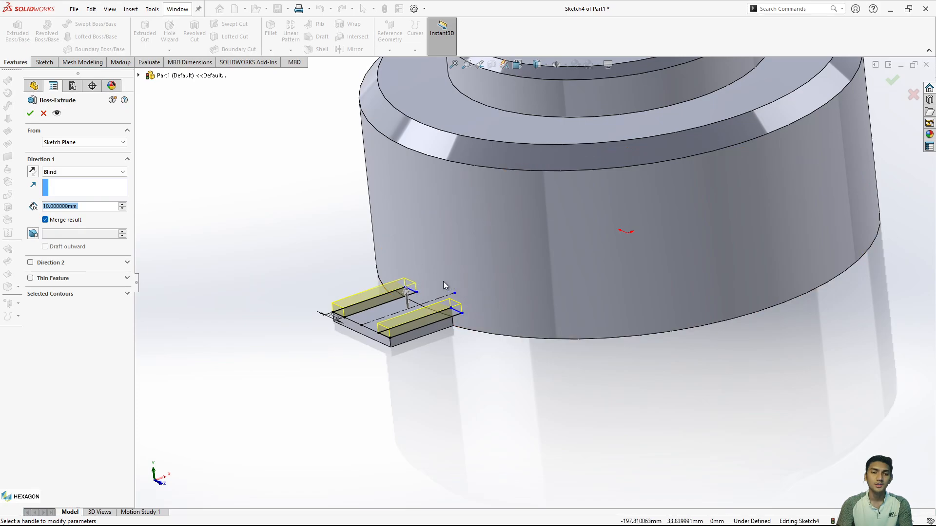
pyautogui.scroll(3, 586, 293)
pyautogui.scroll(-4, 625, 302)
pyautogui.scroll(4, 470, 332)
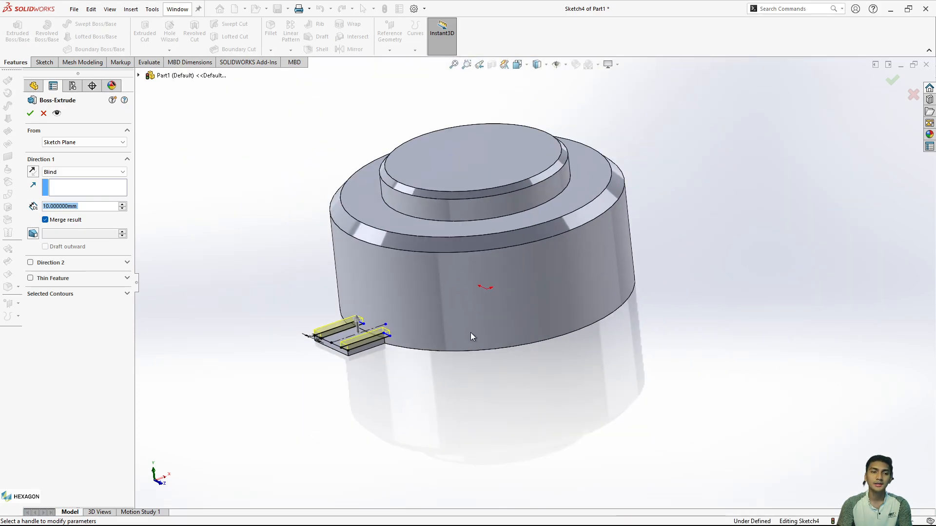
pyautogui.scroll(-4, 470, 333)
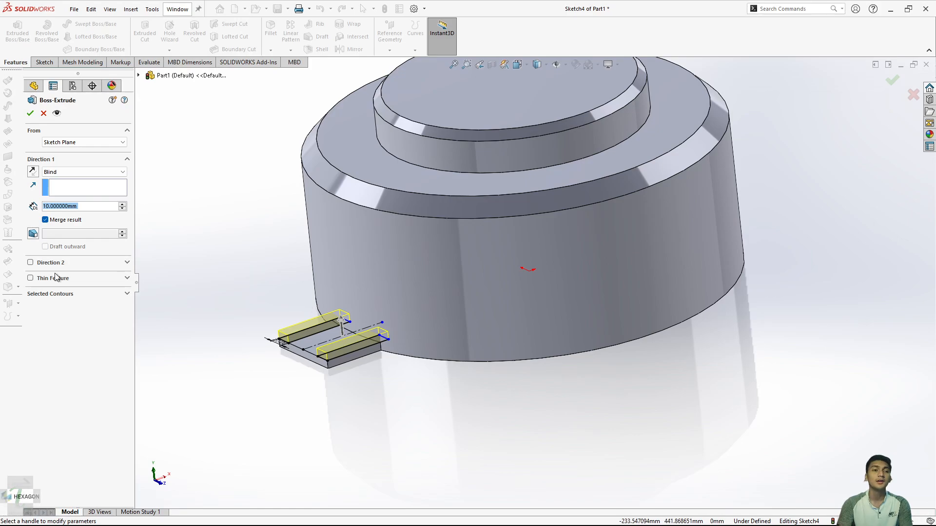
pyautogui.write('70')
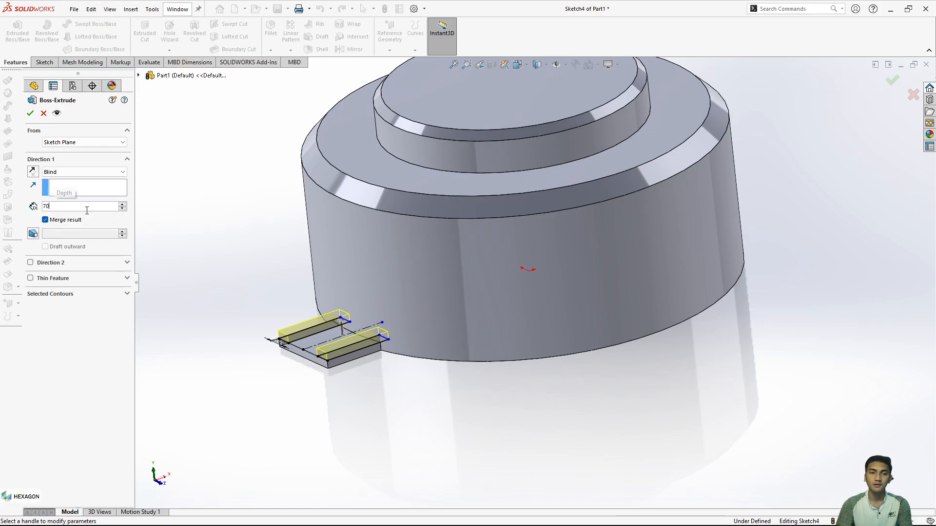
pyautogui.press('Return')
pyautogui.moveTo(373, 299); pyautogui.dragTo(343, 276, button='middle')
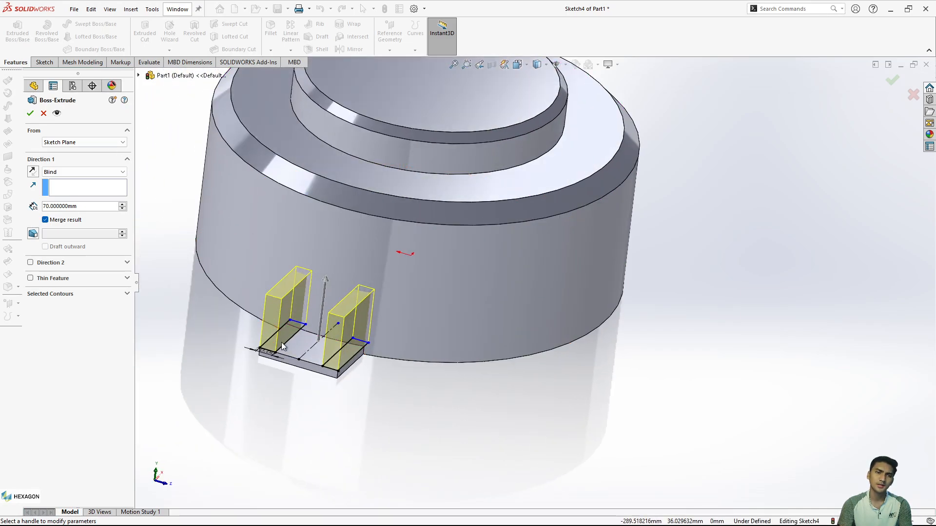
pyautogui.scroll(-5, 282, 342)
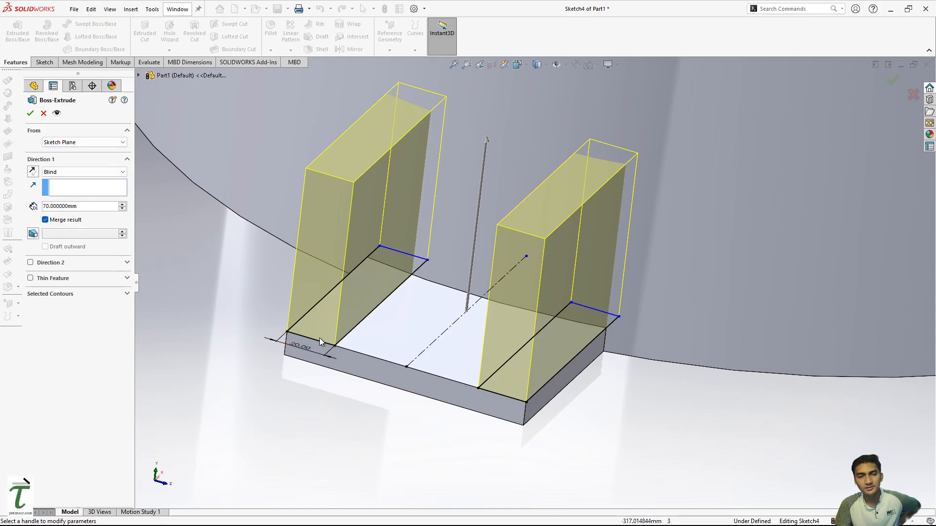
pyautogui.click(30, 114)
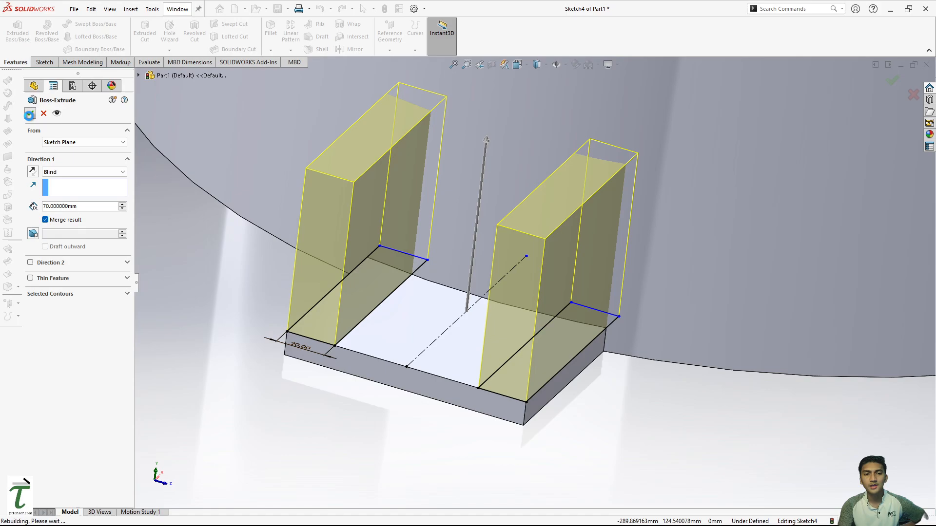
# Set the thickness dimension in the side walls' sketch to 10 mm
pyautogui.click(29, 271)
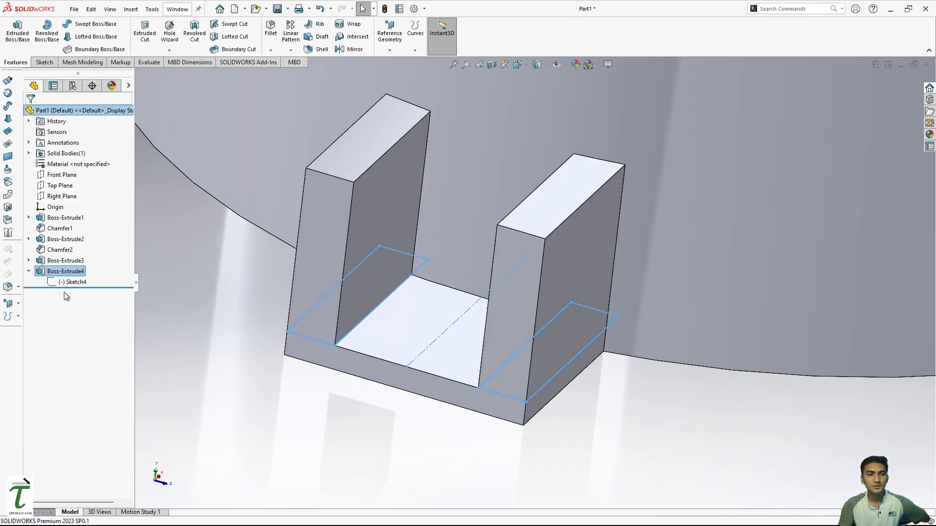
pyautogui.doubleClick(65, 283)
pyautogui.doubleClick(301, 350)
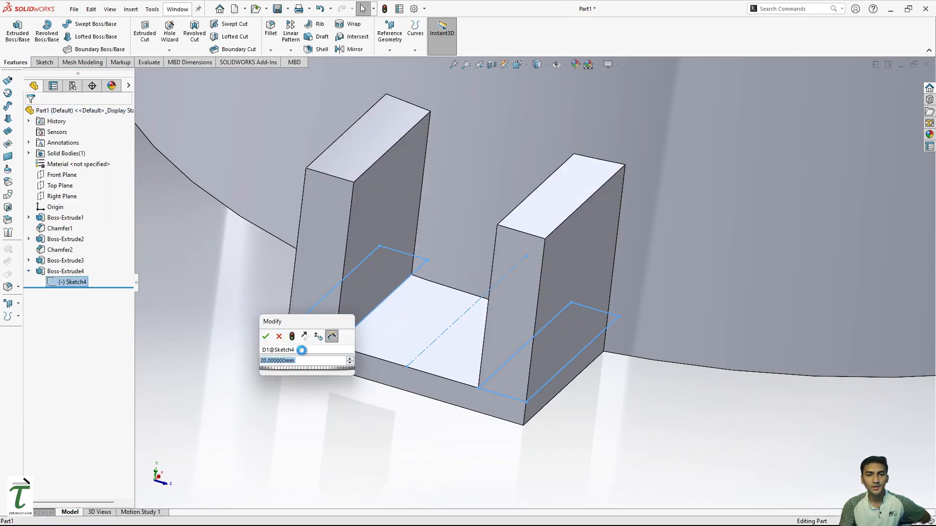
pyautogui.write('15')
pyautogui.press('Return')
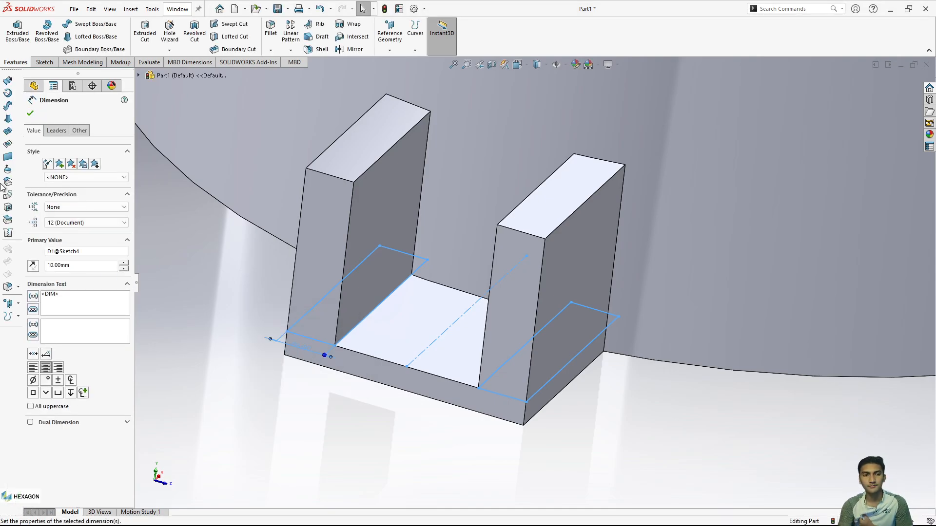
# Close the dimension properties and start saving the part in a new folder named Robotic Arm inside the Video folder on WORK (E:)
pyautogui.click(30, 113)
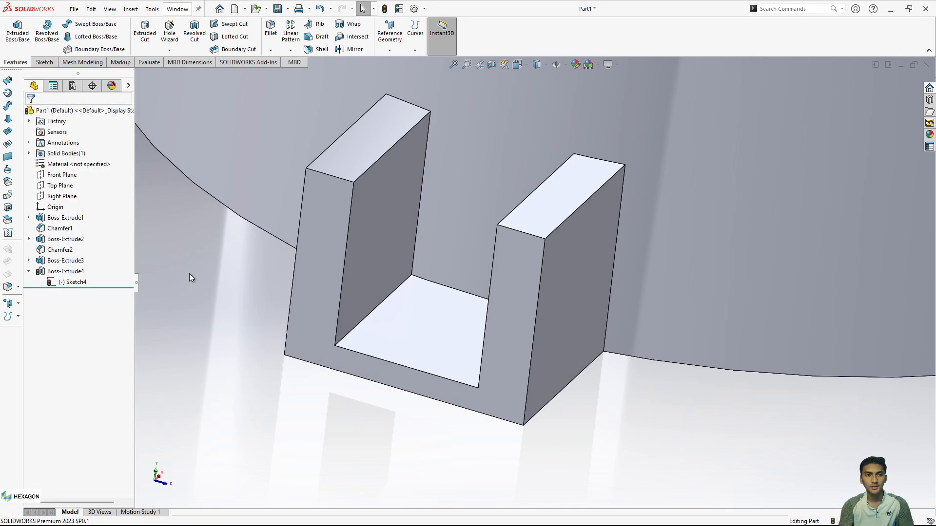
pyautogui.hotkey('ctrl', 's')
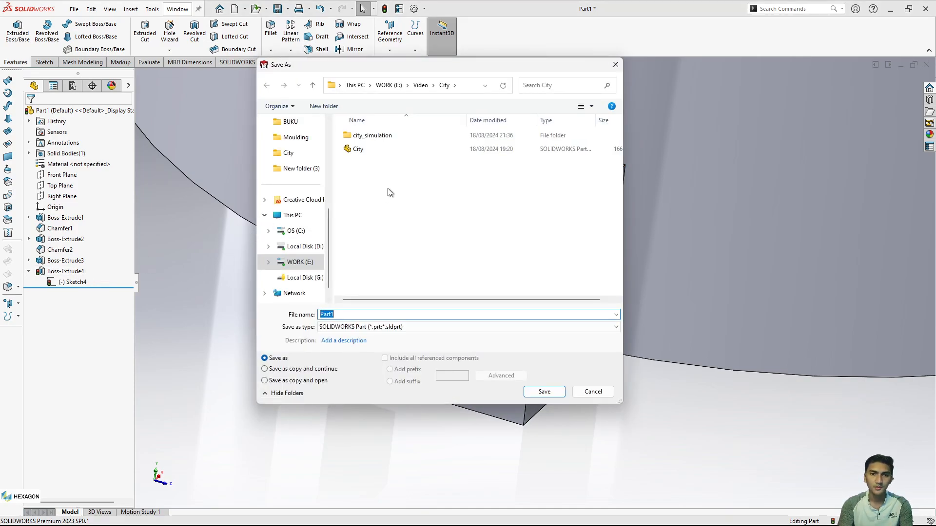
pyautogui.click(387, 85)
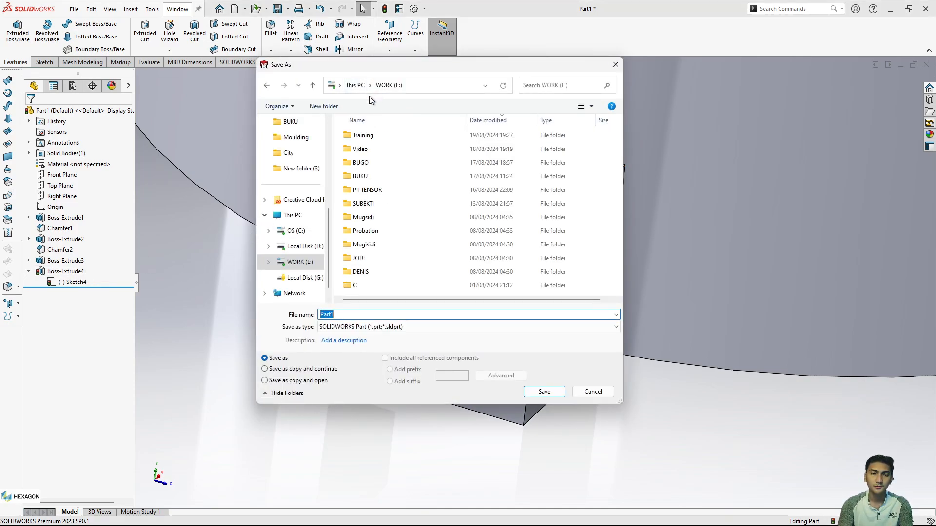
pyautogui.doubleClick(360, 149)
pyautogui.click(329, 107)
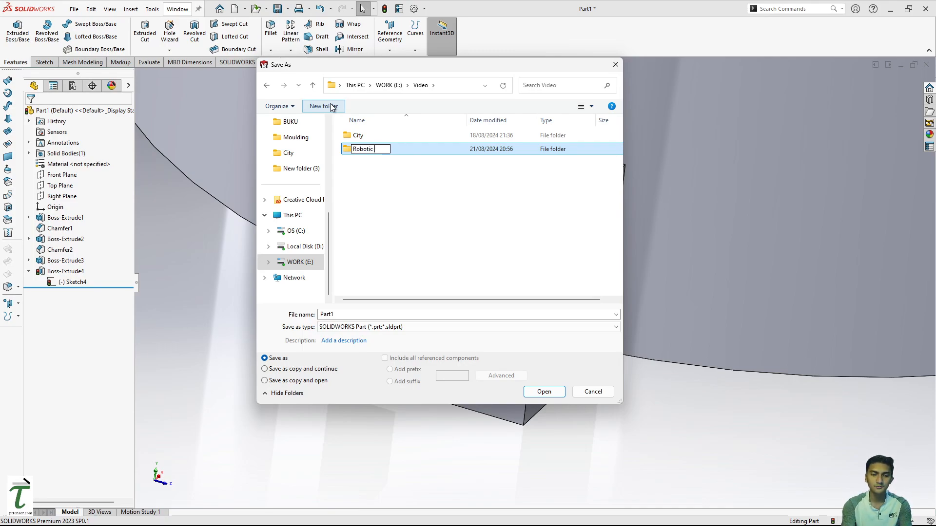
pyautogui.write('Robotic Arm')
pyautogui.press('Return')
pyautogui.press('Return')
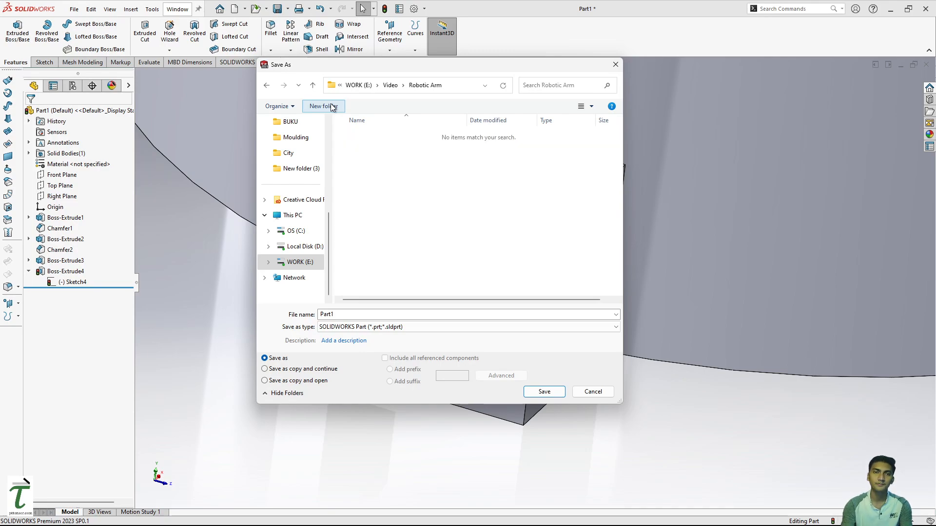
# Name the part file Base and save it with a rebuild of the document
pyautogui.doubleClick(341, 315)
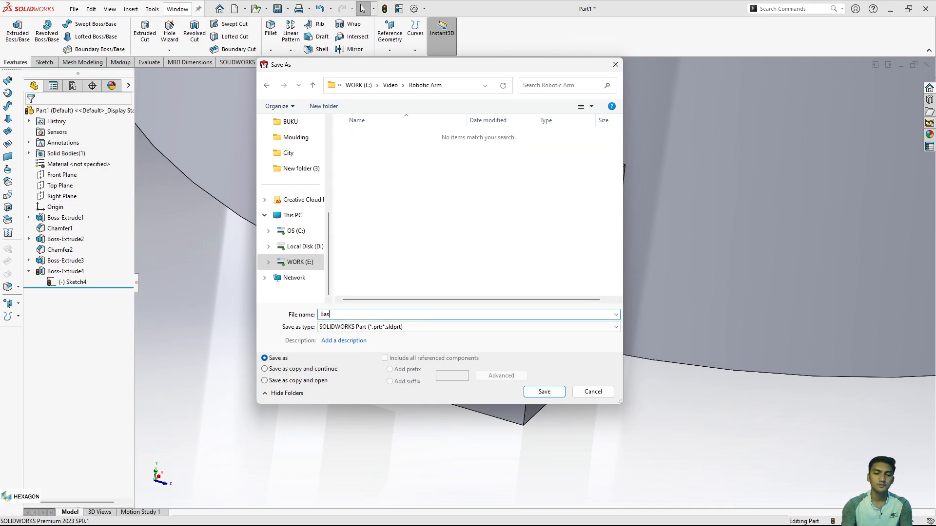
pyautogui.press('Return')
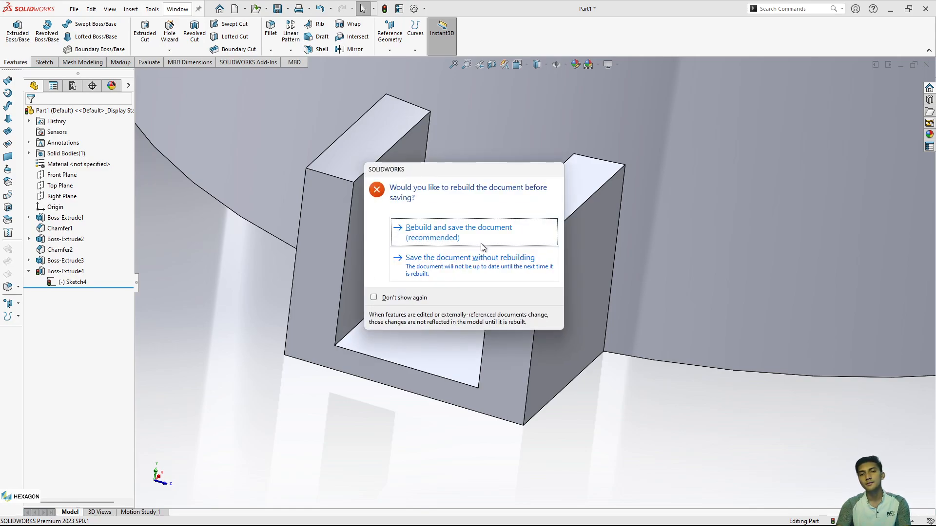
pyautogui.click(482, 248)
# Examine the foot's side walls from several angles and compare their shape with the feet in the robotic arm reference picture
pyautogui.scroll(7, 476, 241)
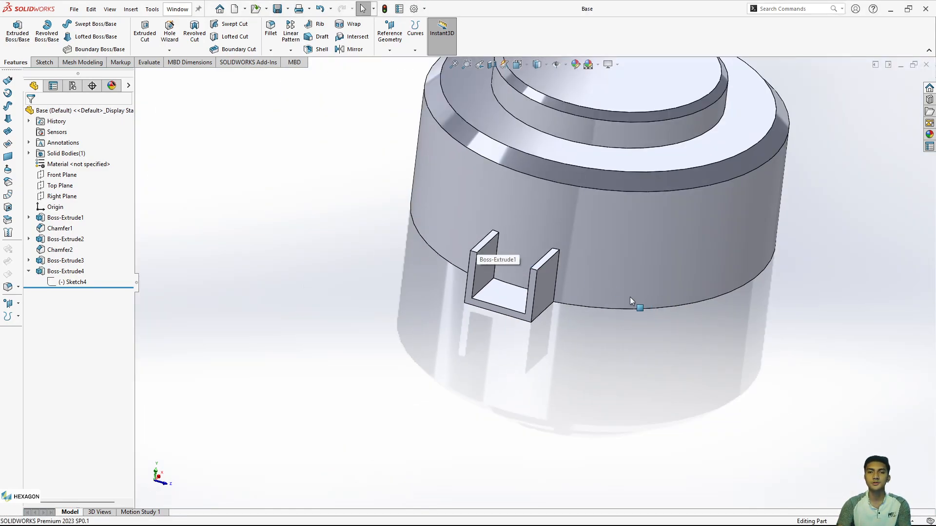
pyautogui.moveTo(629, 296); pyautogui.dragTo(595, 277, button='middle')
pyautogui.moveTo(478, 517)
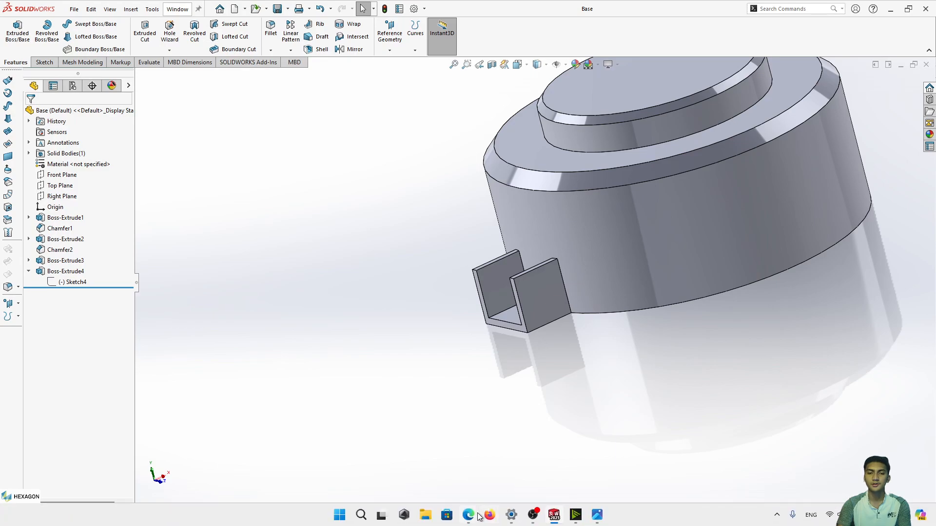
pyautogui.click(597, 515)
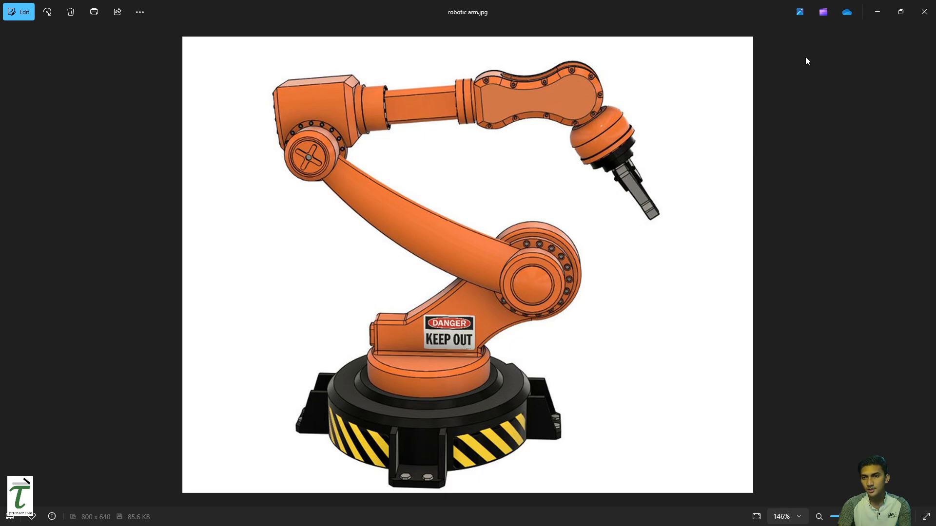
pyautogui.click(880, 15)
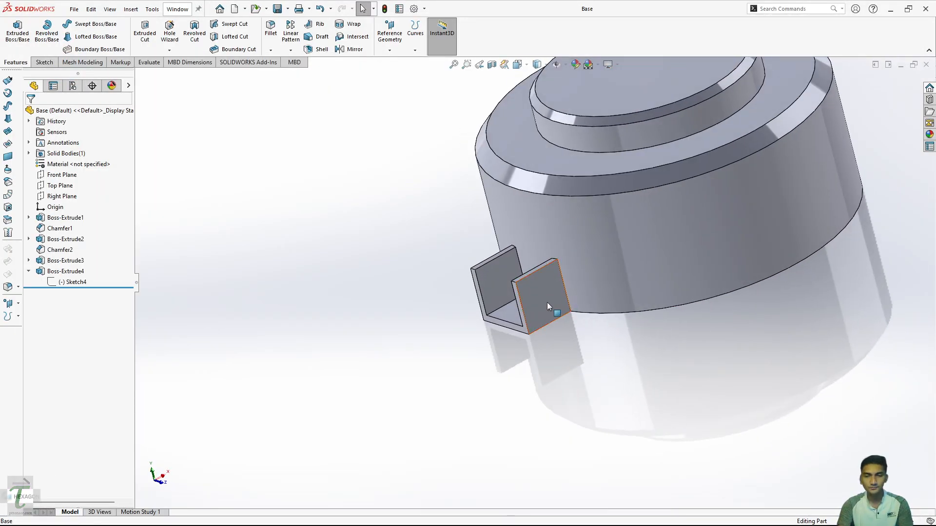
pyautogui.scroll(1, 550, 283)
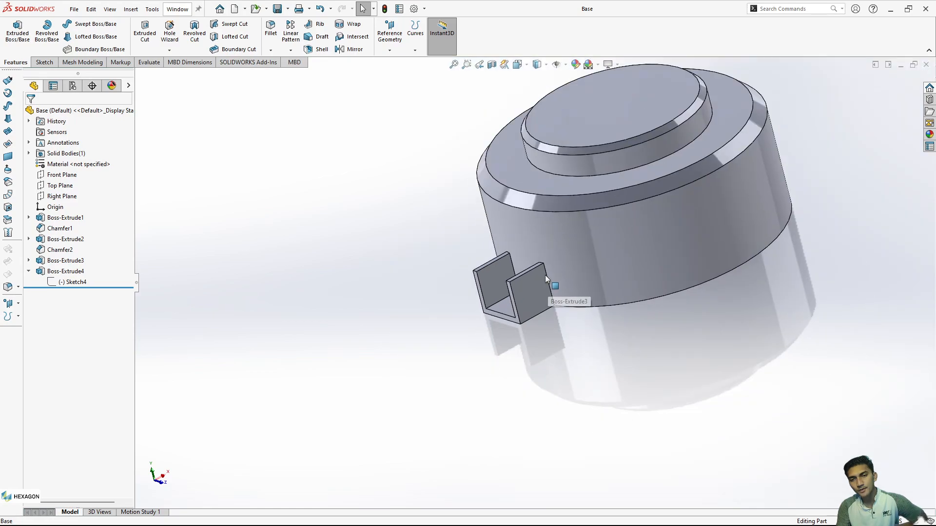
pyautogui.scroll(-3, 534, 276)
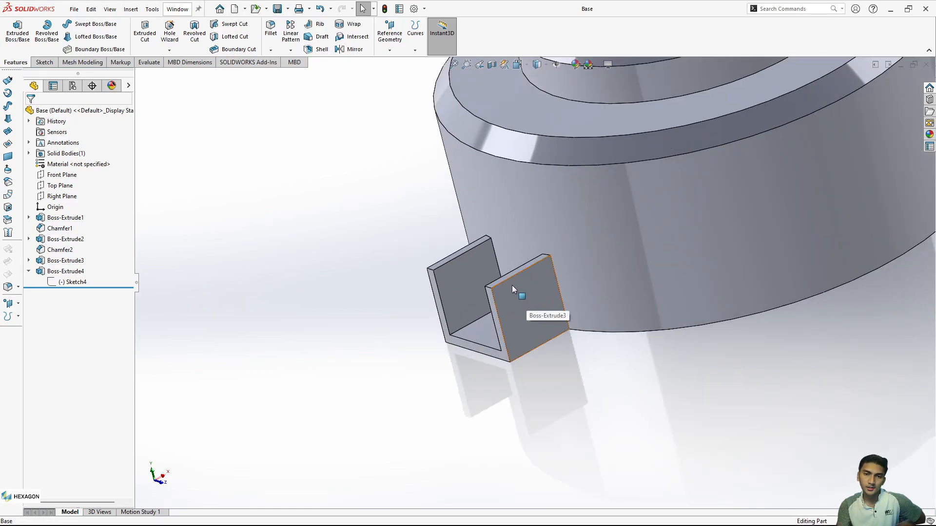
pyautogui.moveTo(520, 280); pyautogui.dragTo(537, 281, button='middle')
pyautogui.scroll(-3, 501, 272)
pyautogui.scroll(4, 501, 273)
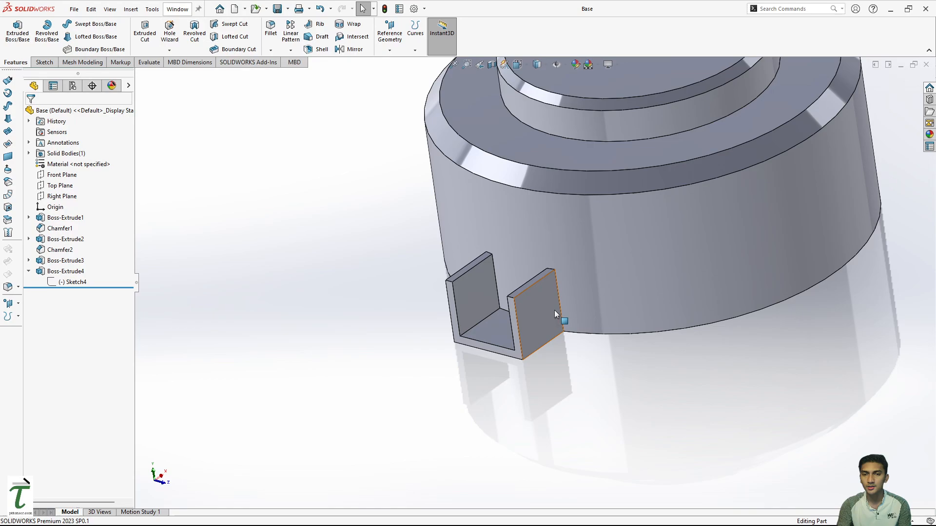
pyautogui.moveTo(554, 310); pyautogui.dragTo(524, 305, button='middle')
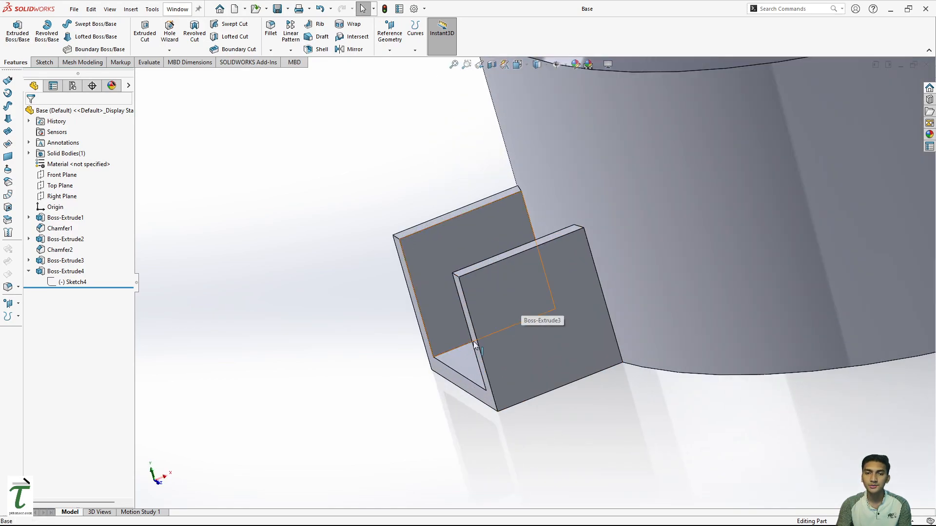
pyautogui.moveTo(448, 280); pyautogui.dragTo(483, 276, button='middle')
pyautogui.scroll(7, 501, 287)
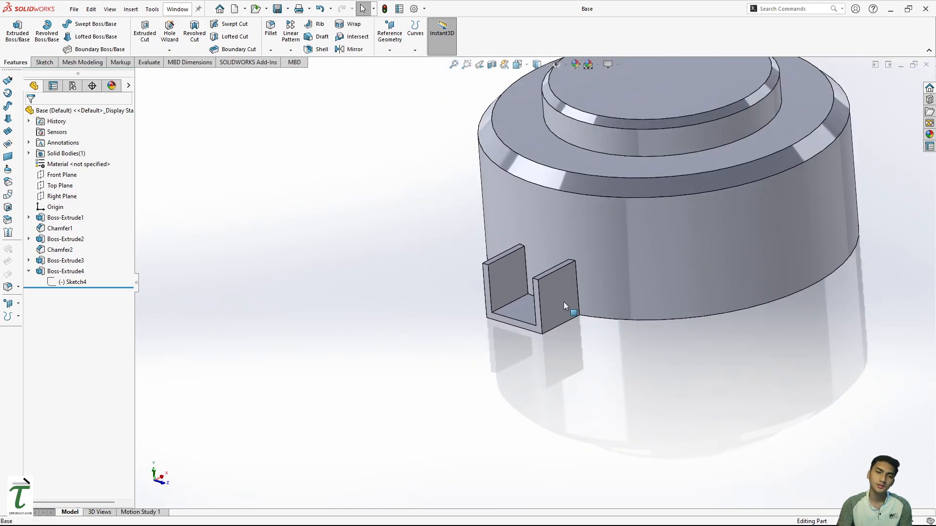
pyautogui.scroll(-3, 587, 251)
pyautogui.scroll(-2, 464, 349)
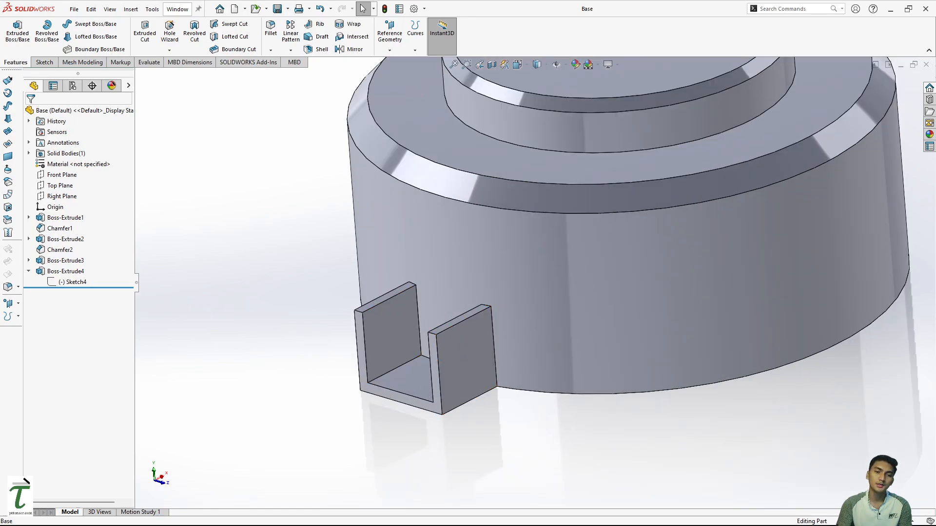
pyautogui.click(596, 519)
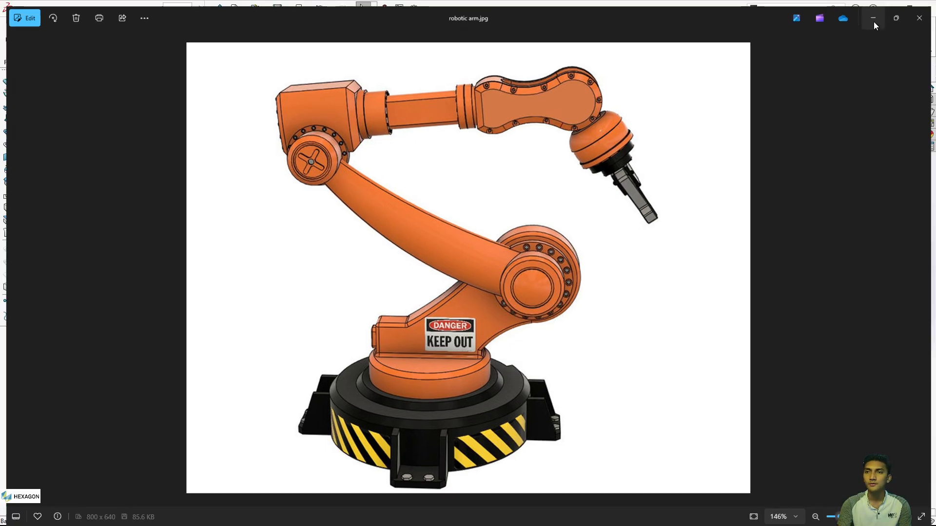
pyautogui.click(875, 19)
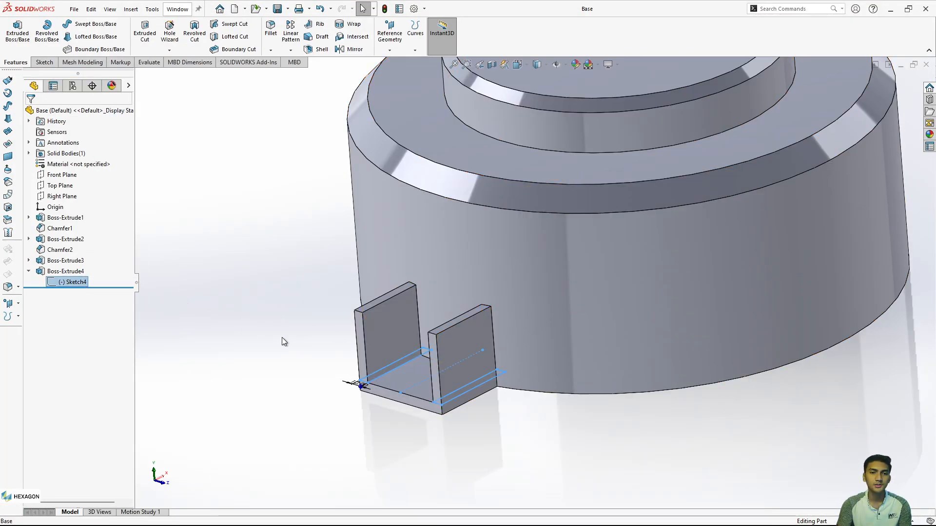
# Delete the side walls' extrusion together with its sketch, leaving only the flat foot plate
pyautogui.click(75, 272)
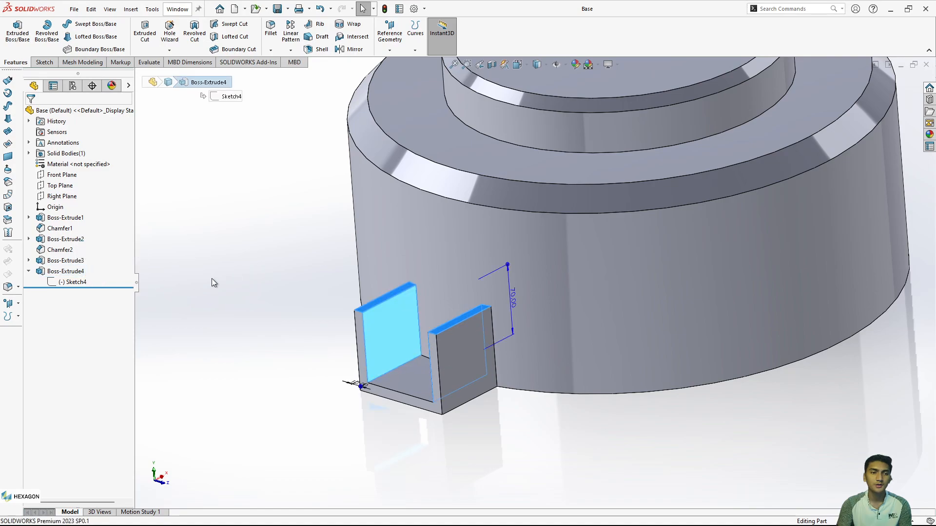
pyautogui.click(73, 282)
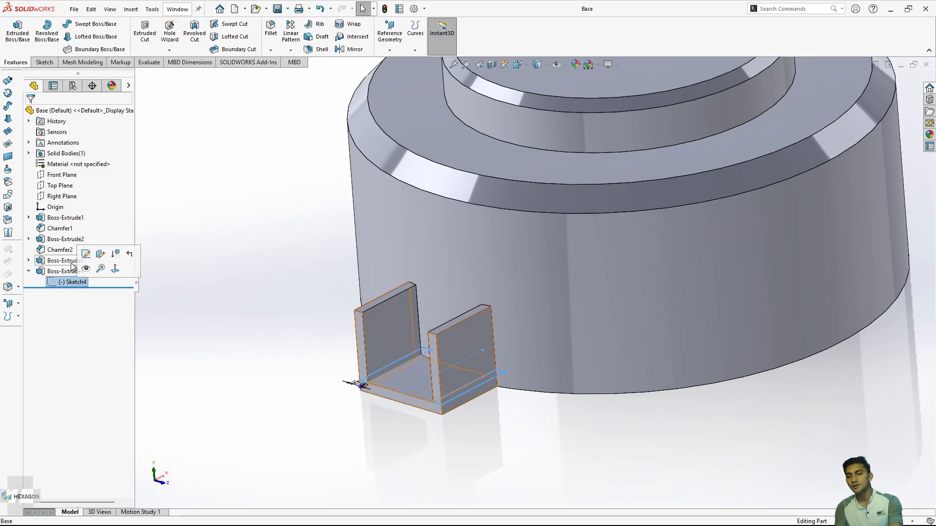
pyautogui.click(85, 268)
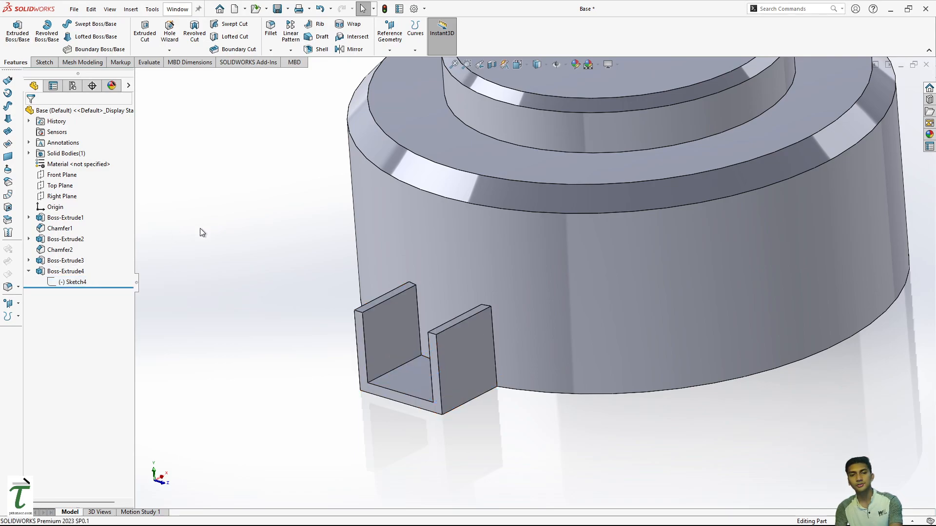
pyautogui.click(66, 270)
pyautogui.press('Delete')
pyautogui.press('Return')
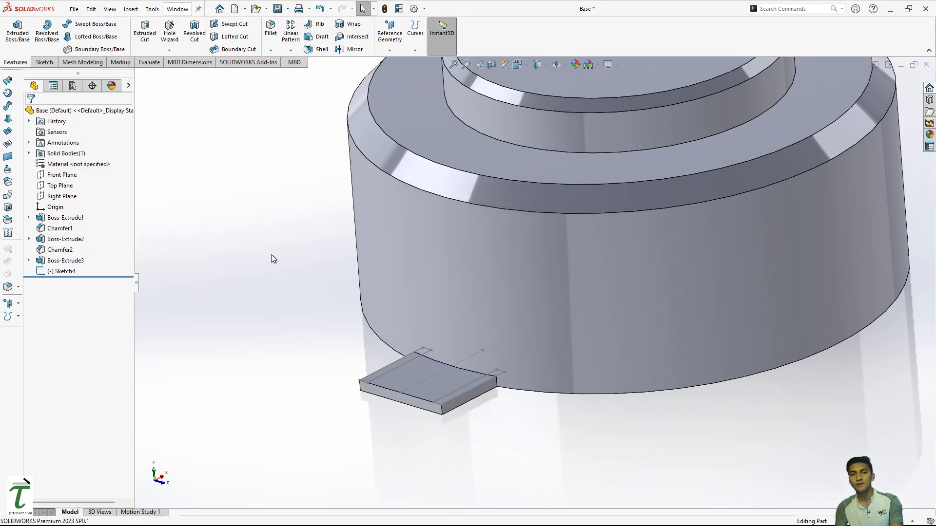
pyautogui.click(68, 271)
pyautogui.press('Delete')
pyautogui.press('Return')
# On the foot plate's side face, sketch an open profile: a vertical line about 24 mm, a slanted line about 67 mm, and a short horizontal line into the body
pyautogui.scroll(-3, 481, 378)
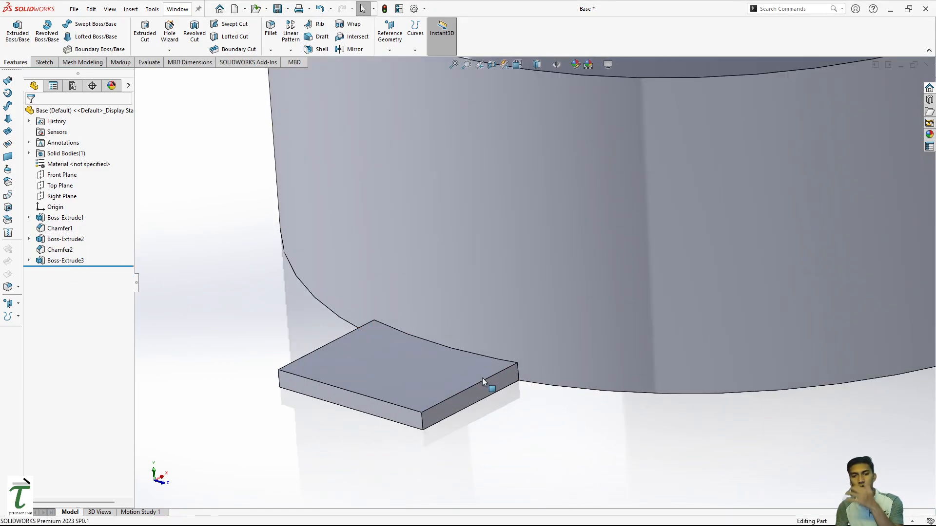
pyautogui.click(461, 406)
pyautogui.click(505, 384)
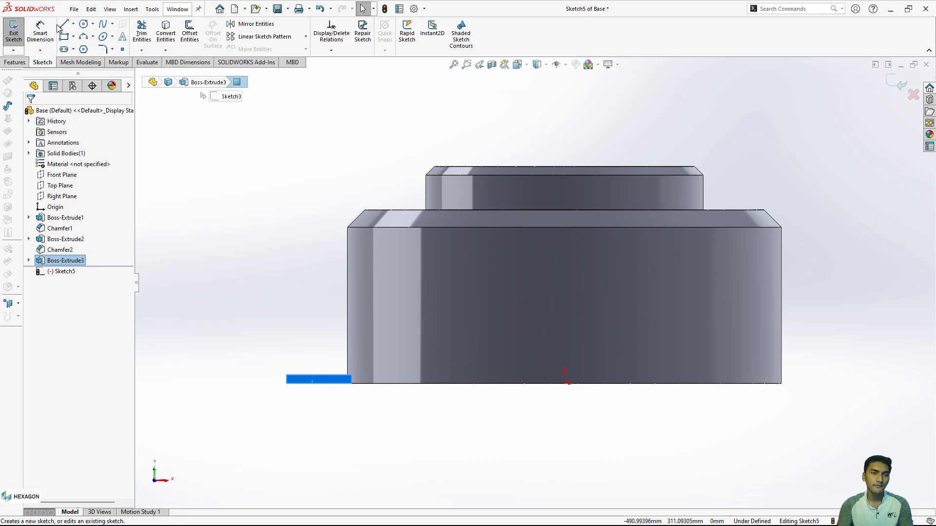
pyautogui.click(64, 23)
pyautogui.scroll(-3, 332, 371)
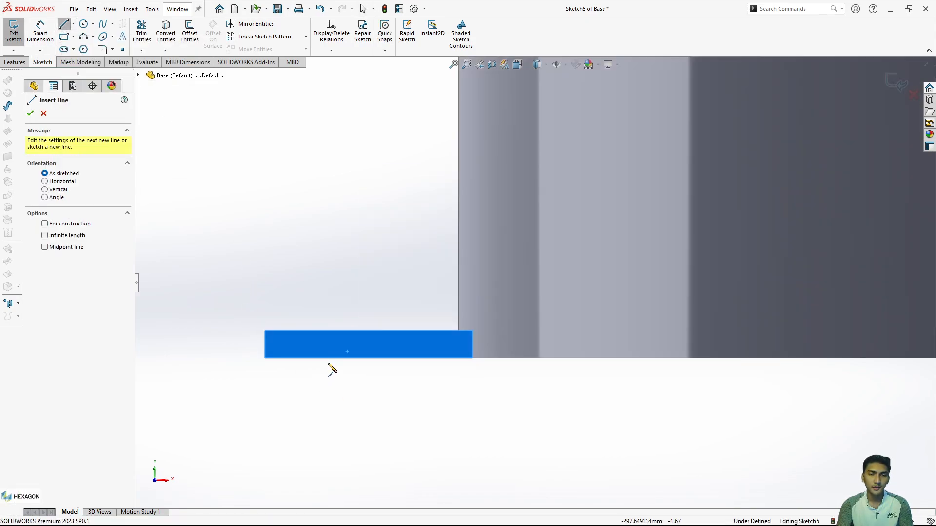
pyautogui.scroll(-1, 332, 370)
pyautogui.click(257, 309)
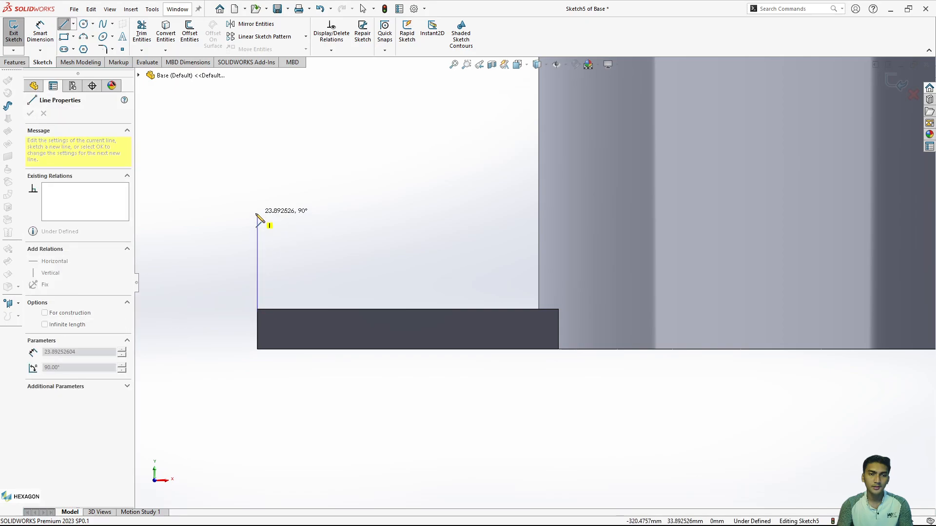
pyautogui.click(257, 215)
pyautogui.press('z')
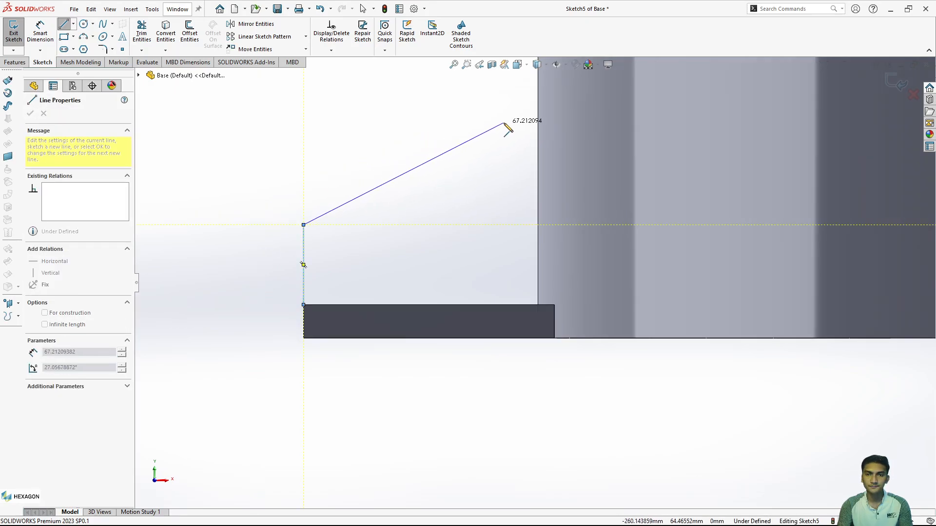
pyautogui.click(503, 122)
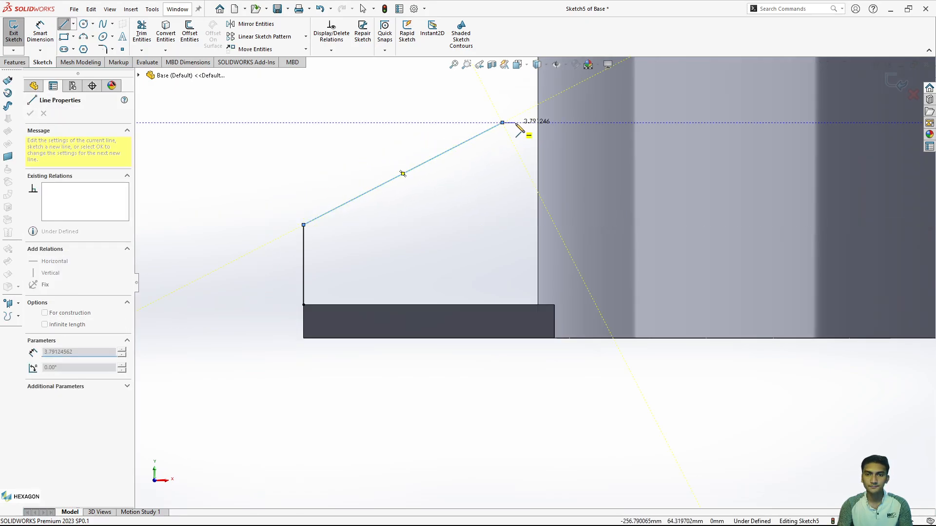
pyautogui.click(552, 123)
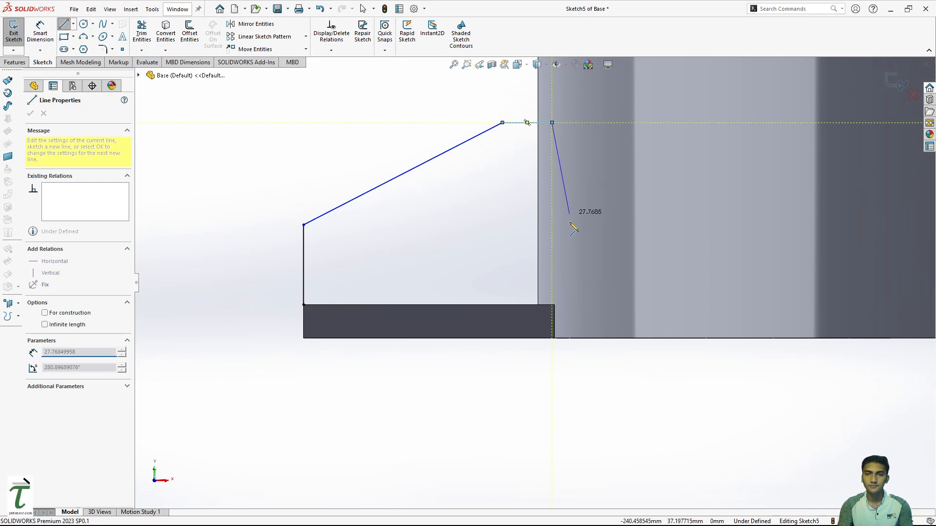
pyautogui.press('Escape')
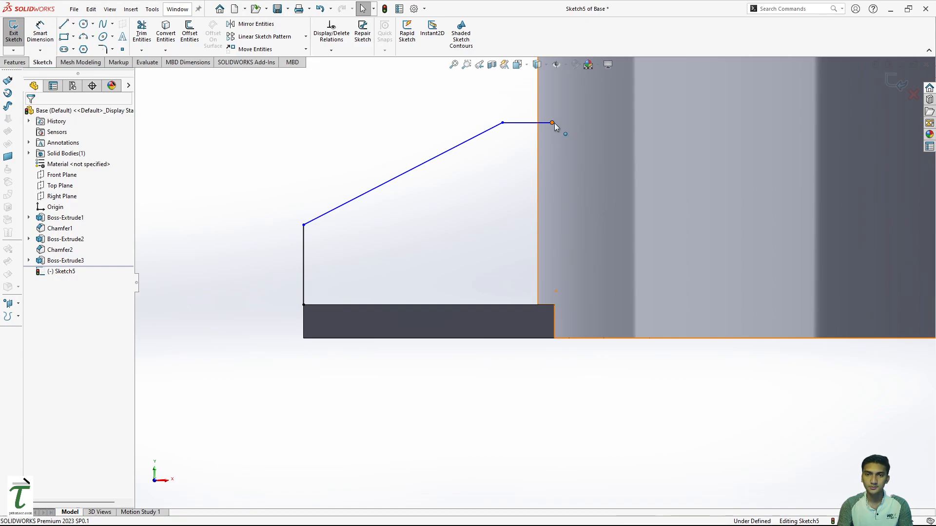
# Try to constrain the horizontal line's free endpoint to the midpoint of the foot plate's inner vertical edge, and undo the relation
pyautogui.click(553, 123)
pyautogui.keyDown('ctrl'); pyautogui.click(555, 320); pyautogui.keyUp('ctrl')
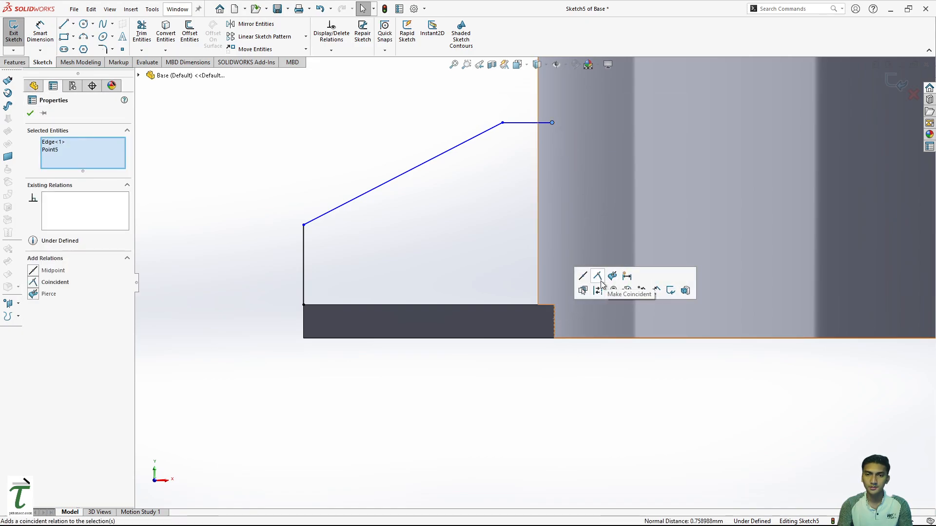
pyautogui.click(584, 276)
pyautogui.hotkey('ctrl', 'z')
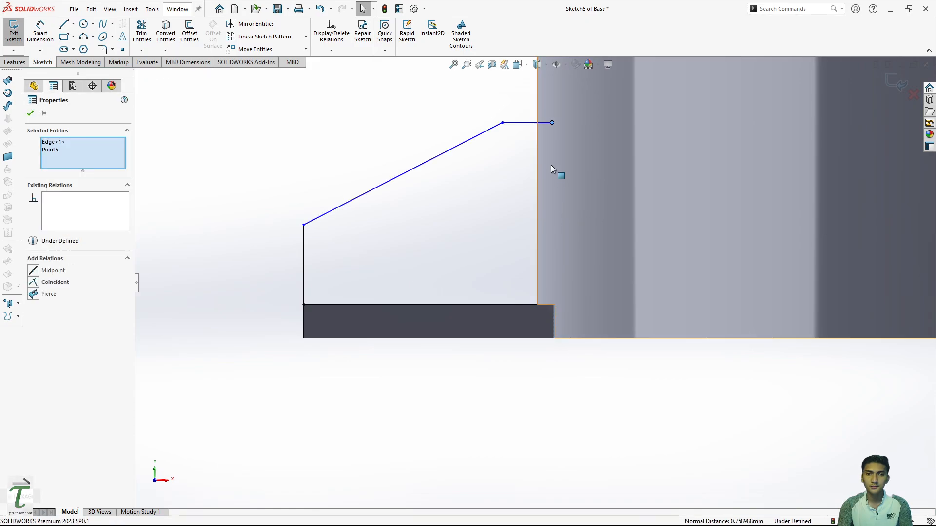
# Draw a vertical centerline up from the foot plate's upper inner corner and constrain the horizontal line's free endpoint to its midpoint
pyautogui.click(75, 25)
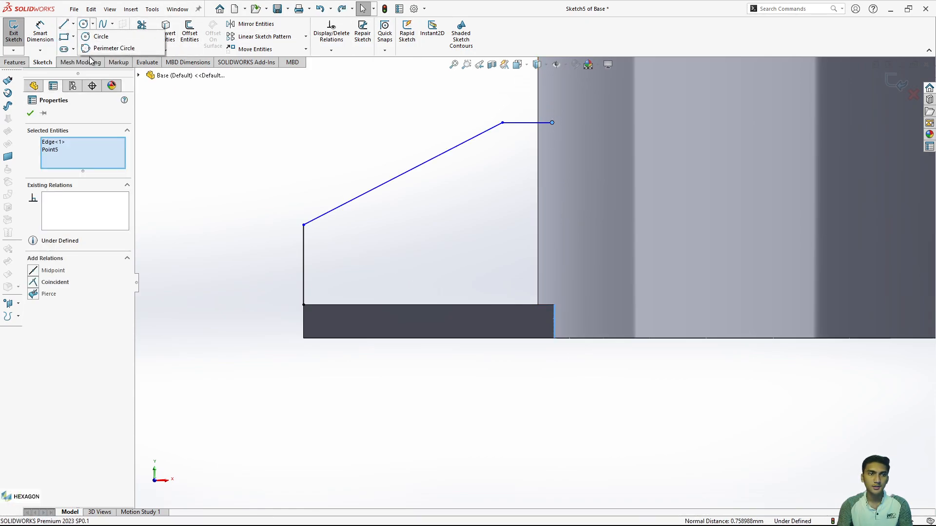
pyautogui.click(89, 46)
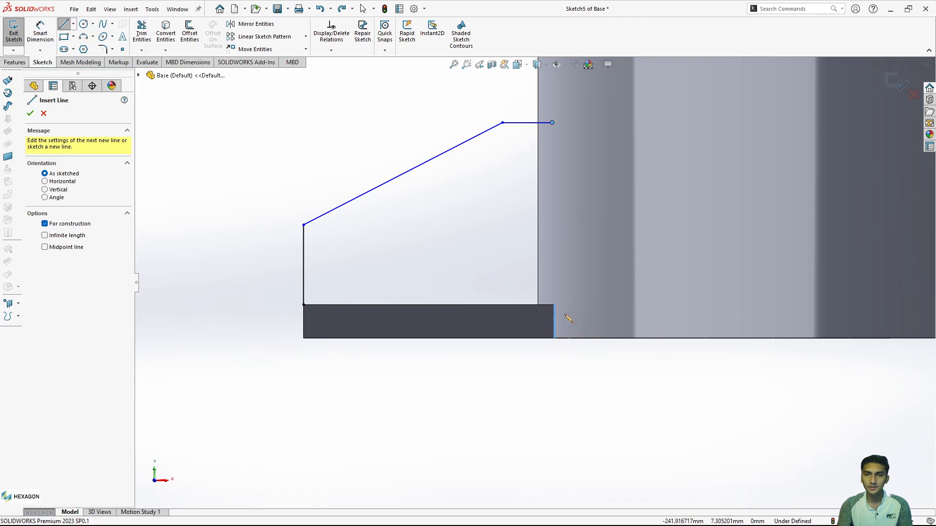
pyautogui.click(554, 305)
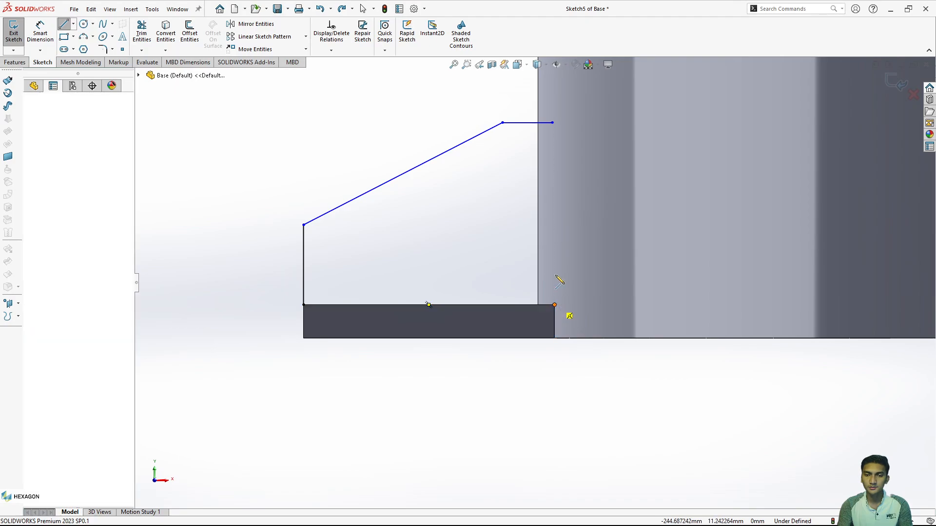
pyautogui.click(554, 110)
pyautogui.press('Escape')
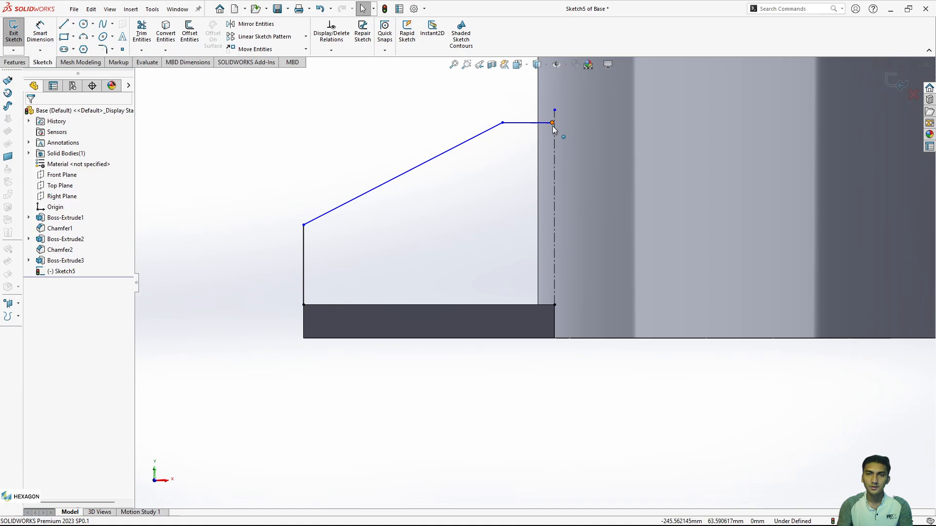
pyautogui.click(552, 123)
pyautogui.keyDown('ctrl'); pyautogui.click(557, 125); pyautogui.keyUp('ctrl')
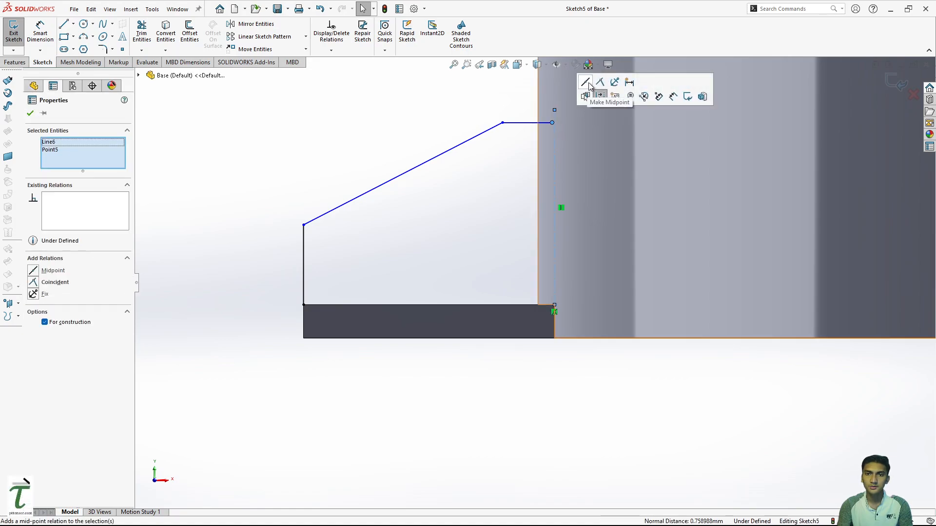
pyautogui.click(586, 82)
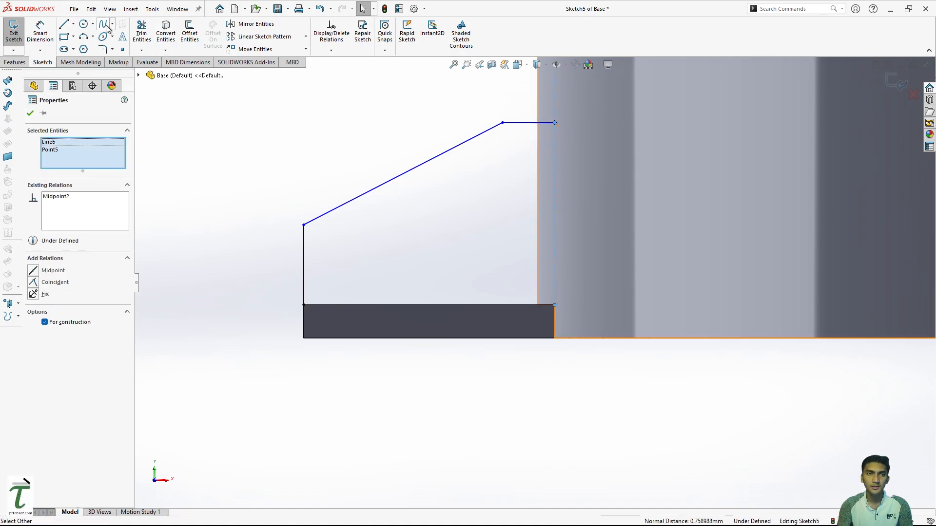
# Close the wall profile with a vertical line down to the plate's corner and a horizontal line about 75 mm long to the starting point
pyautogui.click(71, 24)
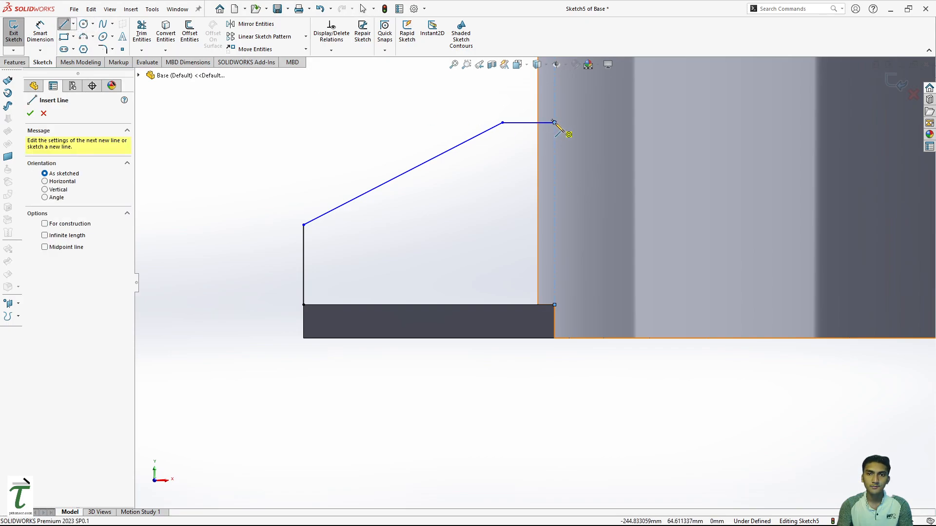
pyautogui.click(554, 123)
pyautogui.click(554, 305)
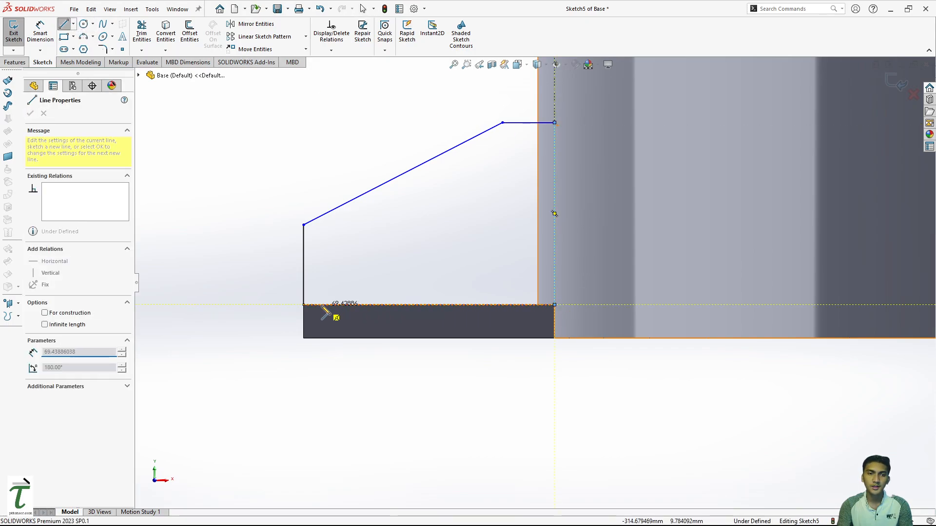
pyautogui.click(303, 305)
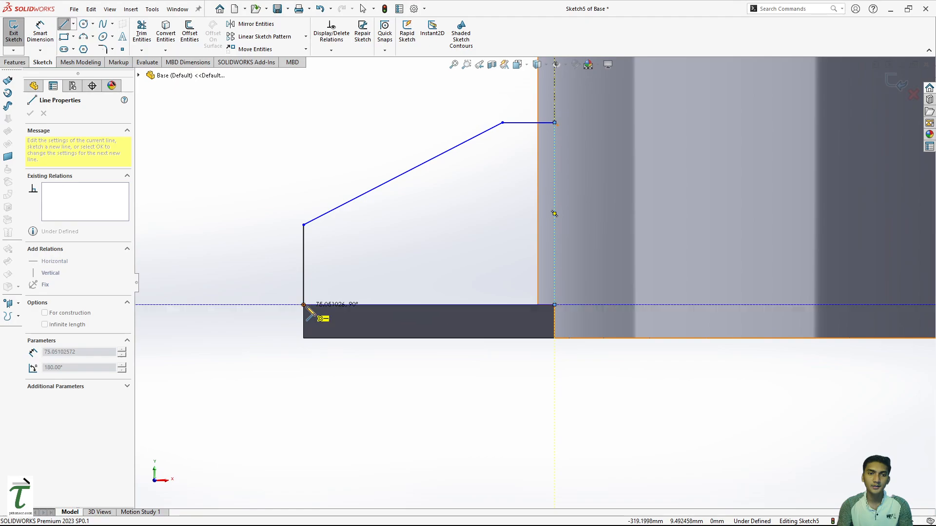
# Extrude the closed wall profile 7 mm in the reversed direction, inward over the foot plate
pyautogui.click(24, 65)
pyautogui.moveTo(270, 195); pyautogui.dragTo(423, 261, button='middle')
pyautogui.scroll(3, 423, 262)
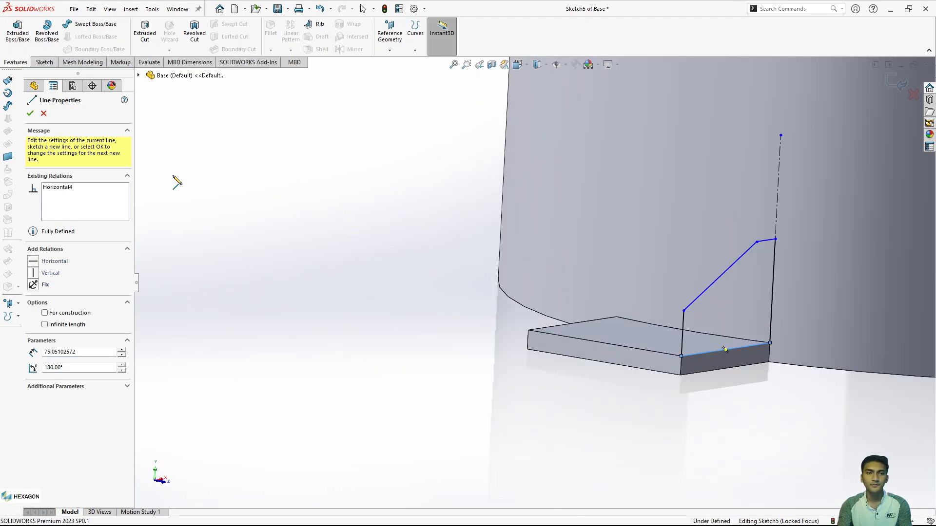
pyautogui.click(17, 43)
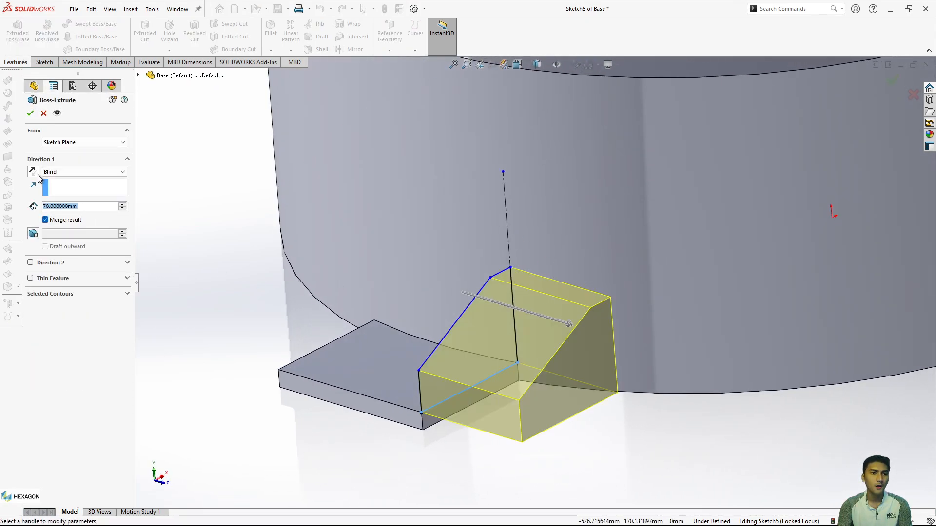
pyautogui.click(35, 173)
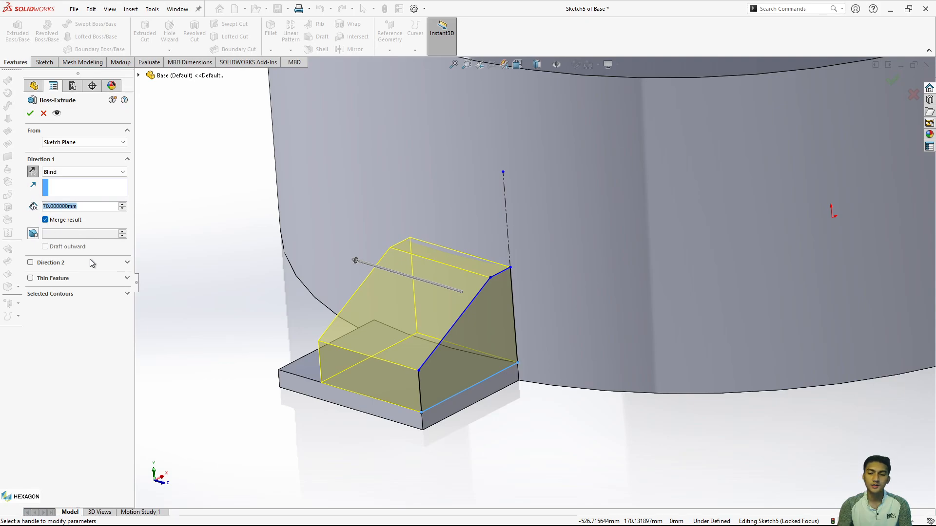
pyautogui.write('5')
pyautogui.press('Return')
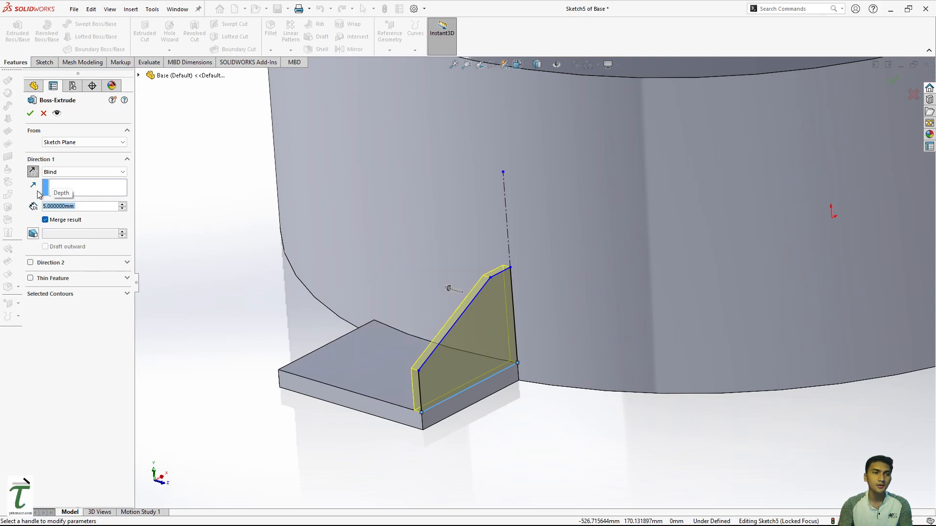
pyautogui.write('7')
pyautogui.press('Return')
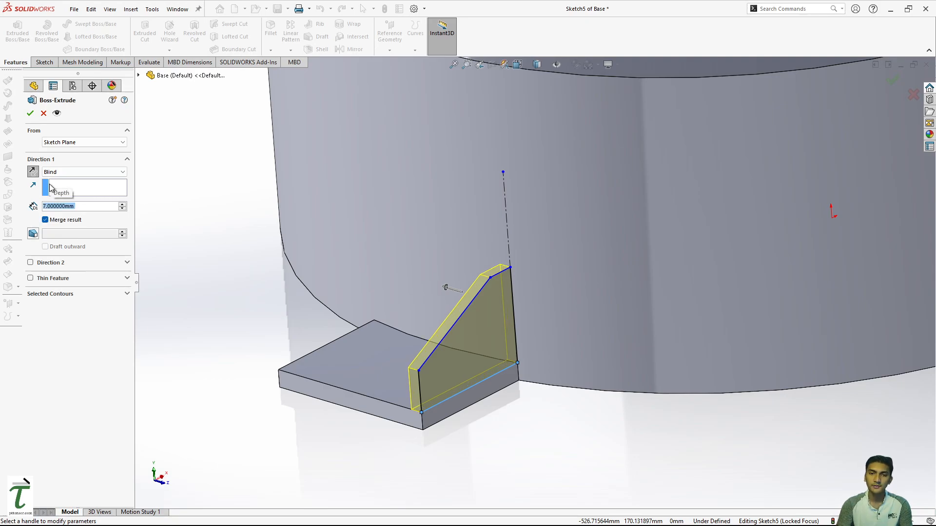
pyautogui.press('Return')
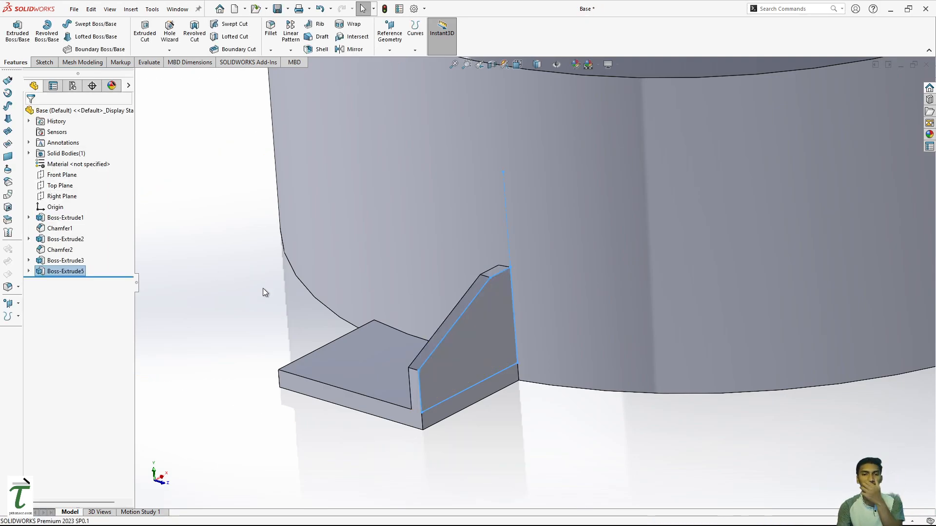
pyautogui.click(534, 415)
pyautogui.scroll(2, 495, 356)
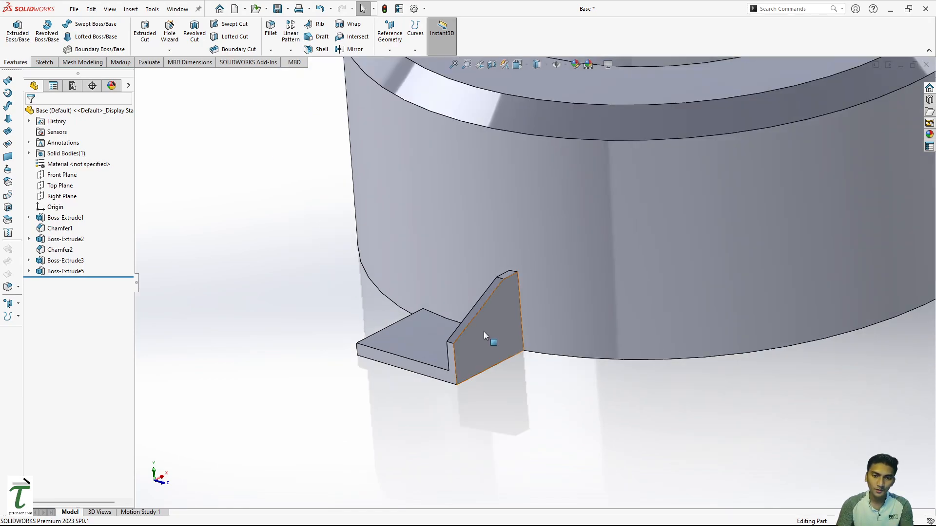
pyautogui.moveTo(491, 335); pyautogui.dragTo(527, 307, button='middle')
pyautogui.scroll(-3, 364, 359)
pyautogui.scroll(3, 423, 334)
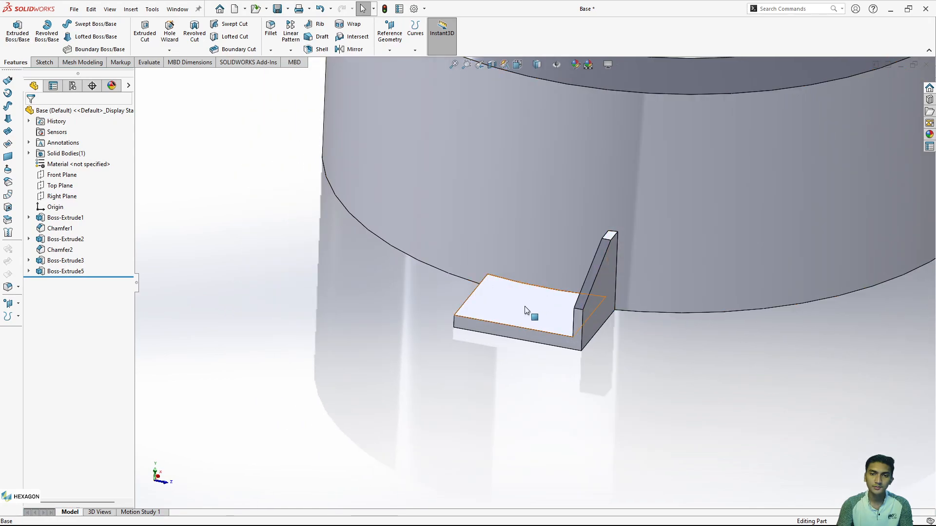
pyautogui.click(344, 51)
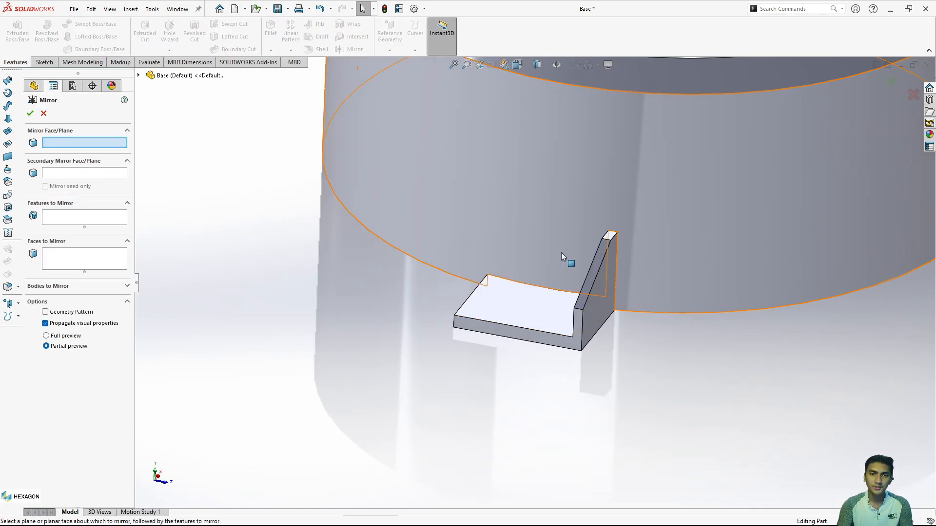
pyautogui.scroll(5, 545, 285)
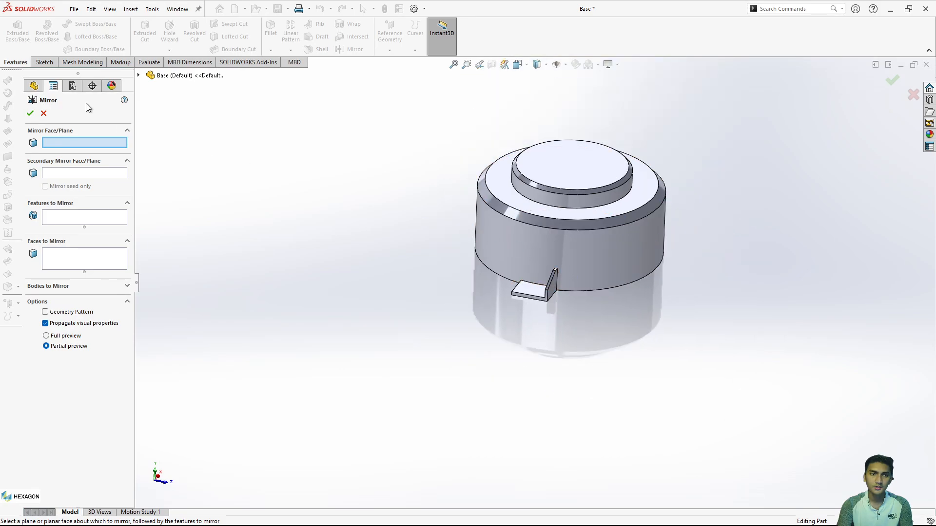
pyautogui.click(43, 113)
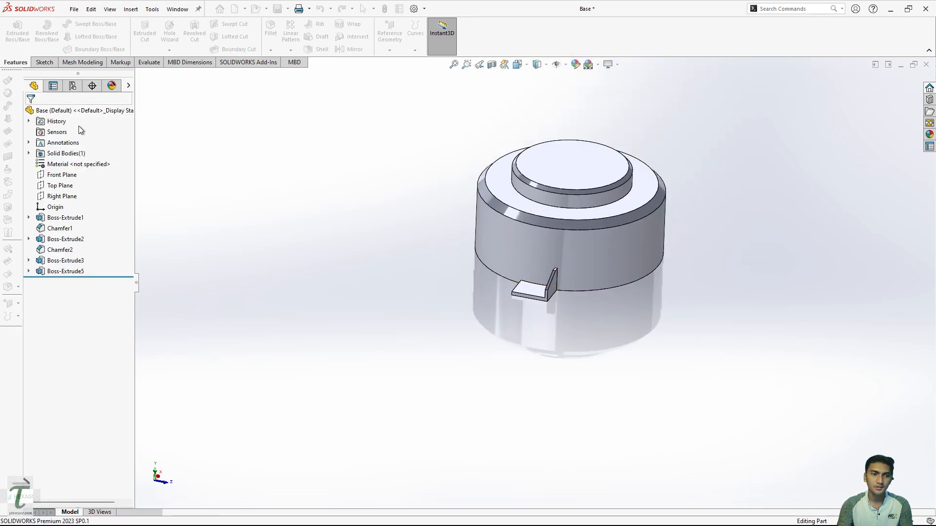
# Start a sketch on the foot plate's opposite side face and convert the first wall's sketch profile into it
pyautogui.scroll(-3, 515, 289)
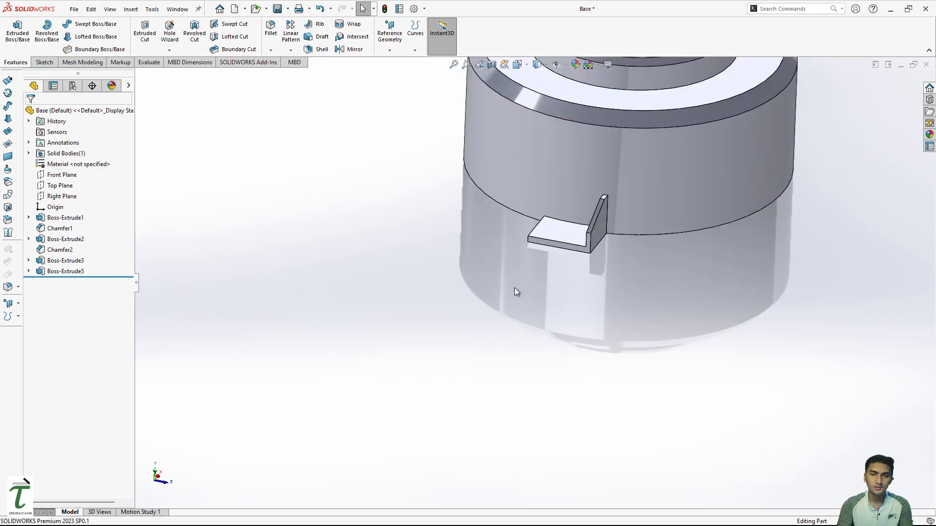
pyautogui.scroll(-10, 517, 291)
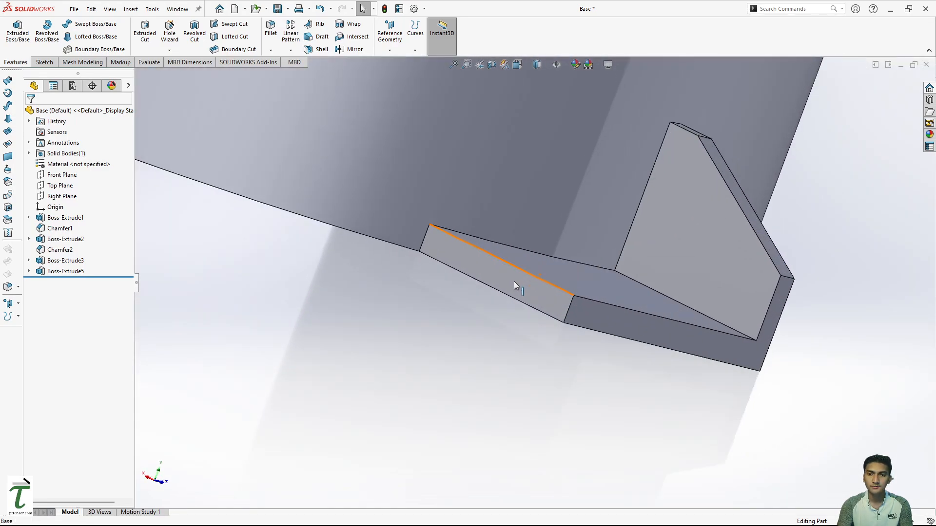
pyautogui.click(543, 274)
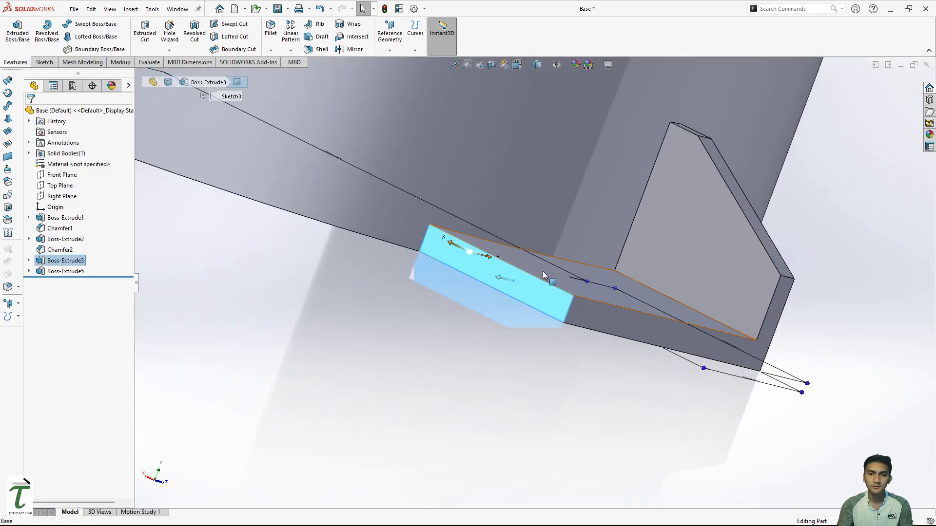
pyautogui.click(505, 272)
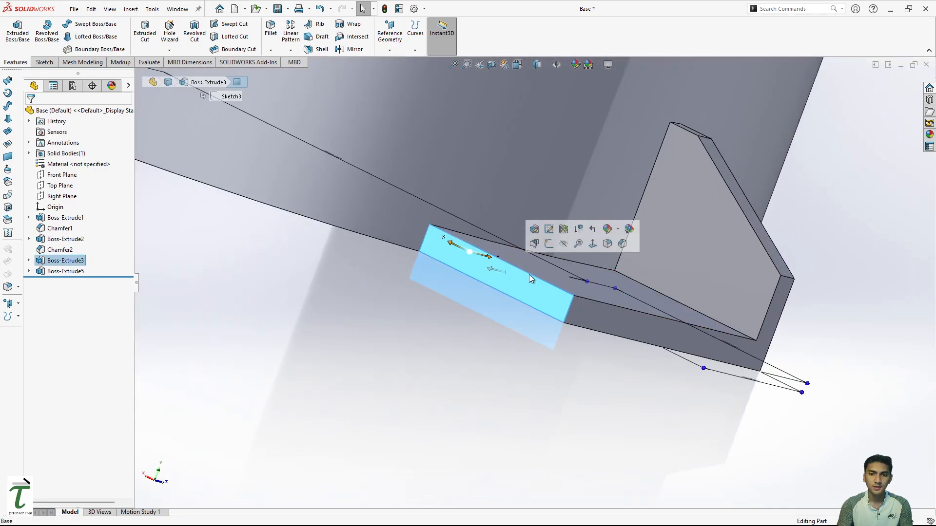
pyautogui.click(548, 246)
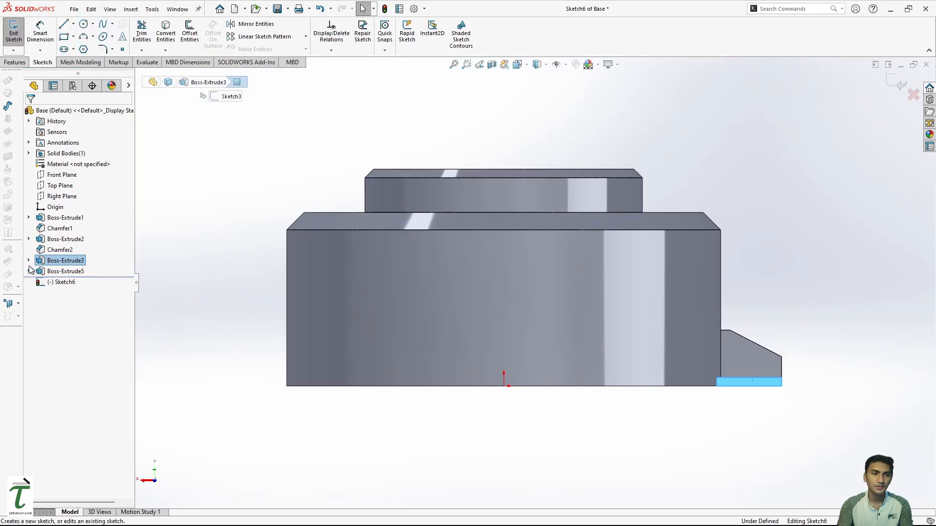
pyautogui.click(29, 271)
pyautogui.click(74, 282)
pyautogui.click(97, 268)
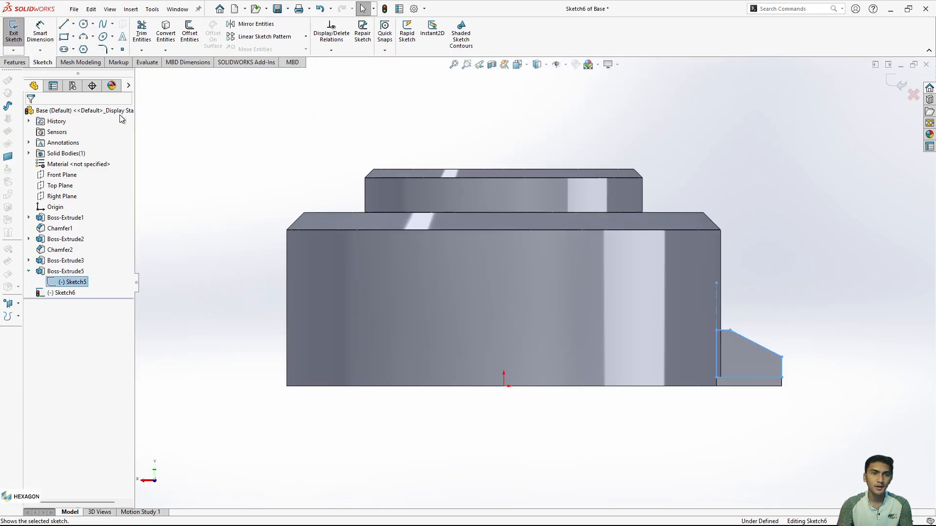
pyautogui.click(164, 38)
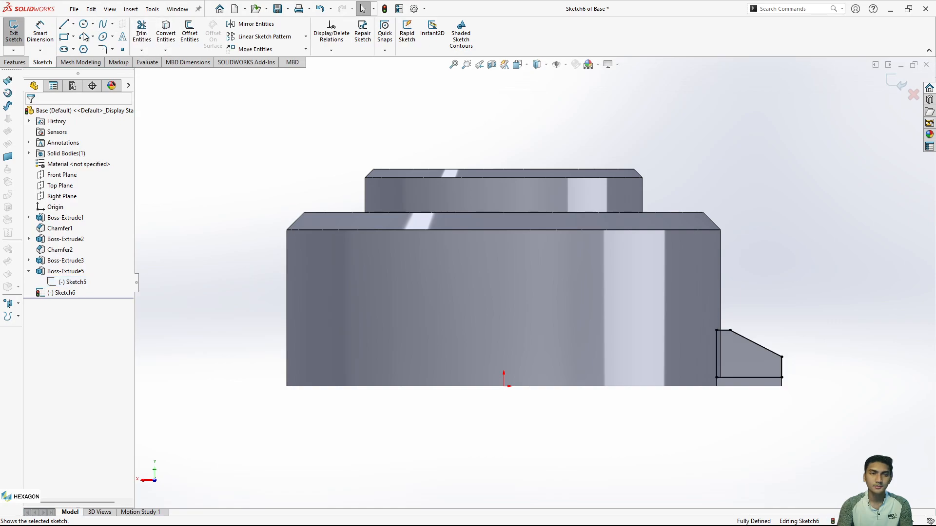
# Extrude the converted profile 7 mm in the reversed direction, inward over the foot plate, as the second side wall
pyautogui.click(20, 63)
pyautogui.click(17, 33)
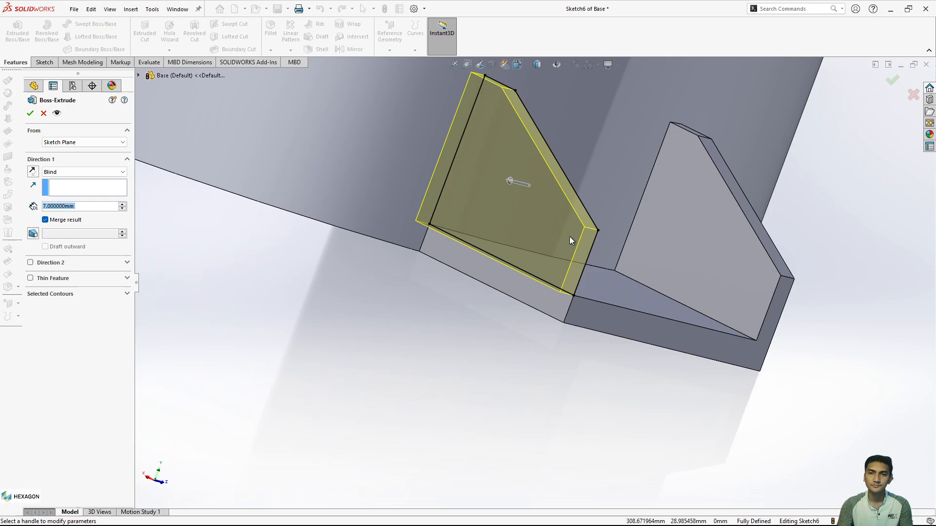
pyautogui.moveTo(570, 240); pyautogui.dragTo(507, 282, button='middle')
pyautogui.click(35, 171)
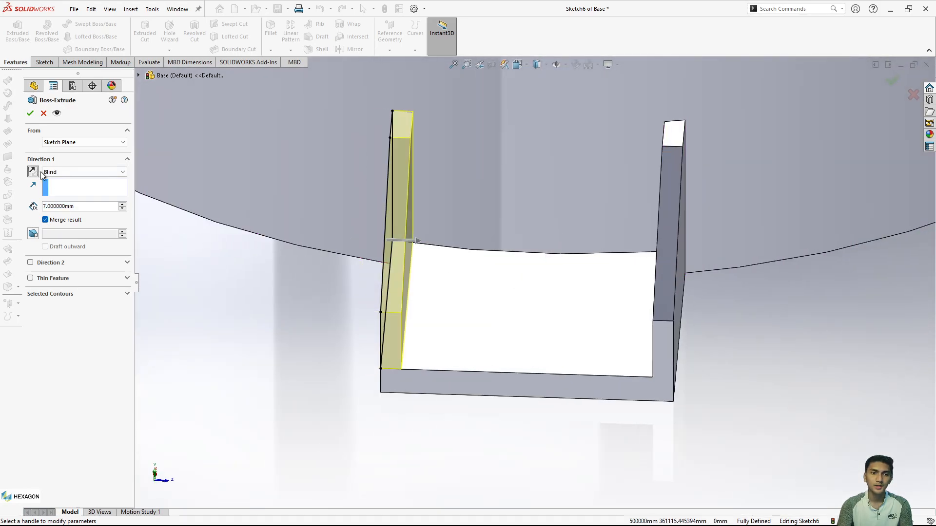
pyautogui.scroll(6, 531, 278)
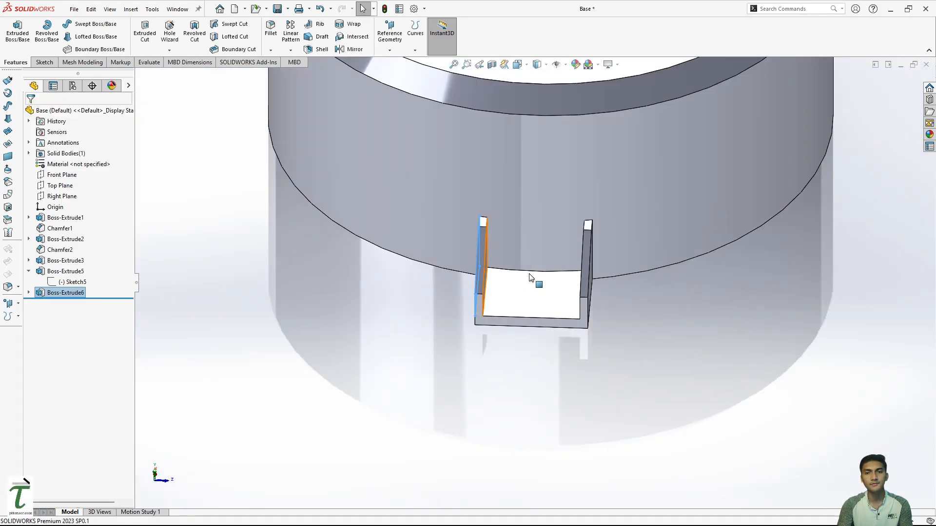
pyautogui.click(762, 272)
# Start a sketch on the foot plate's top face and draw a horizontal centerline from its outer edge's midpoint to the round body
pyautogui.moveTo(761, 272); pyautogui.dragTo(526, 293, button='middle')
pyautogui.click(525, 293)
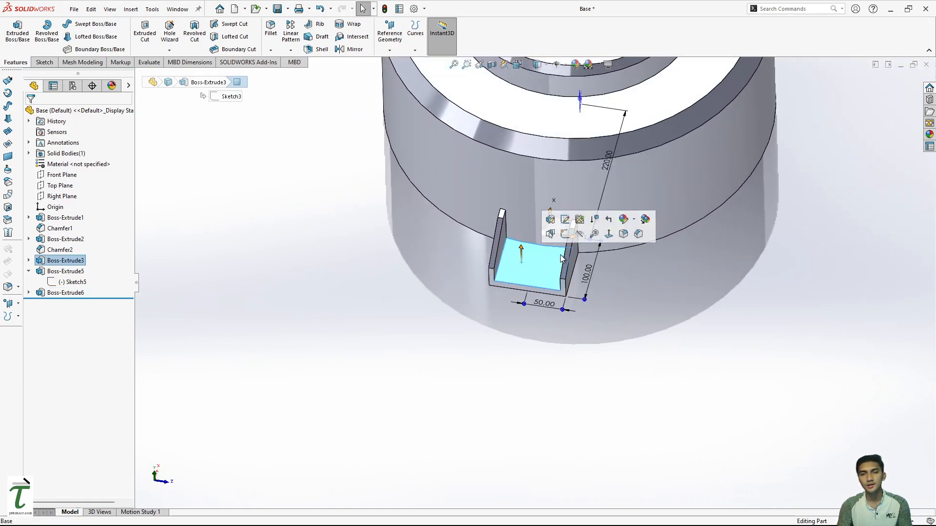
pyautogui.click(555, 235)
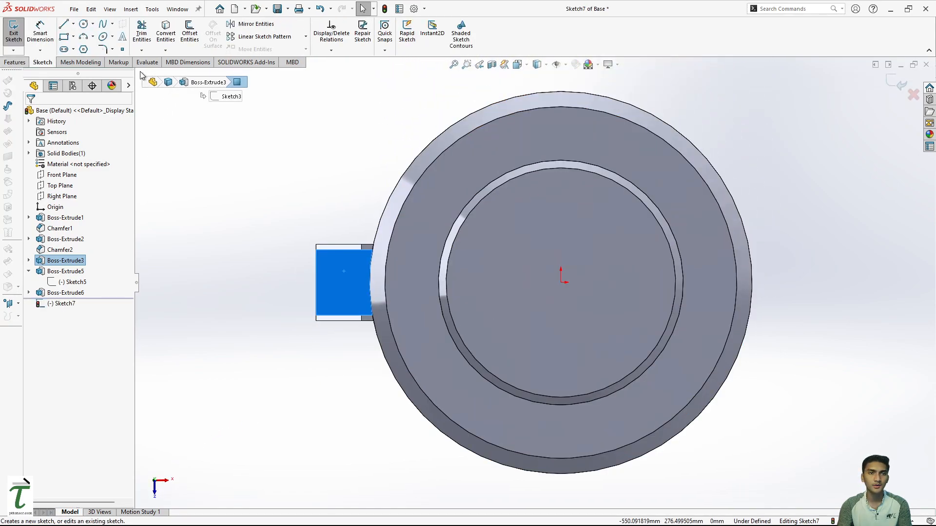
pyautogui.click(82, 24)
pyautogui.scroll(-4, 317, 254)
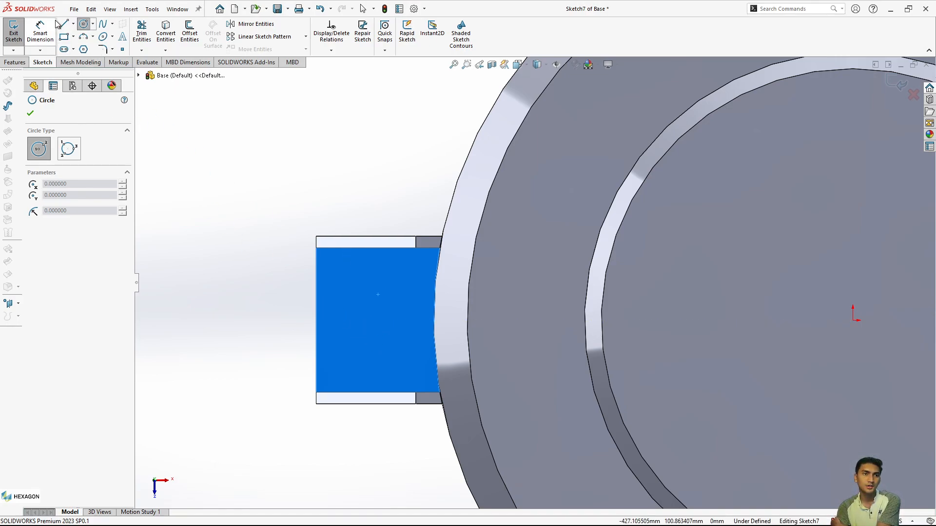
pyautogui.click(73, 24)
pyautogui.click(83, 46)
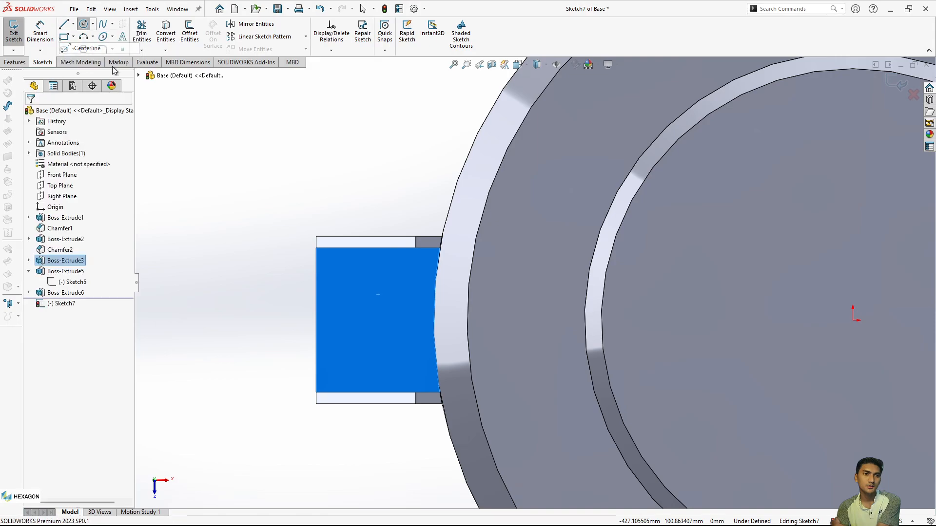
pyautogui.click(316, 320)
pyautogui.click(433, 320)
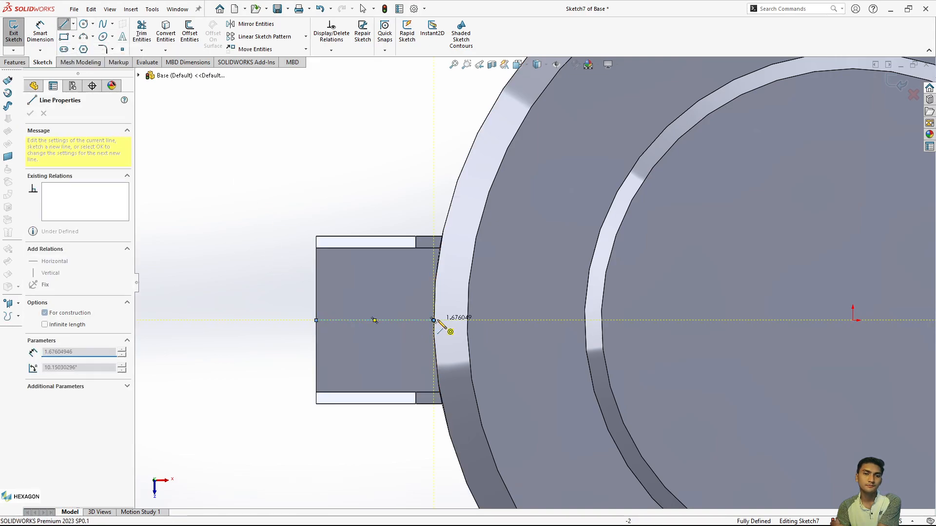
# Sketch a circle on the foot plate above the centerline and set its diameter to 10 mm
pyautogui.press('Escape')
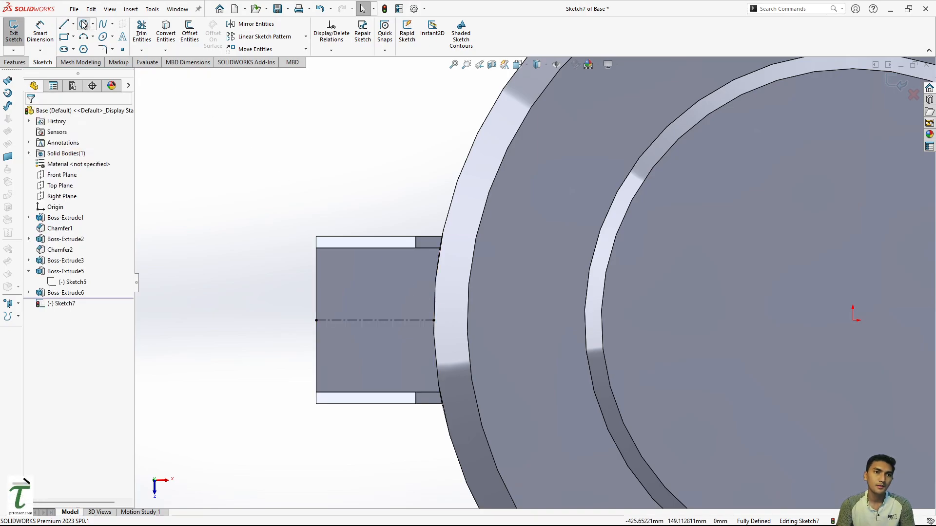
pyautogui.click(83, 25)
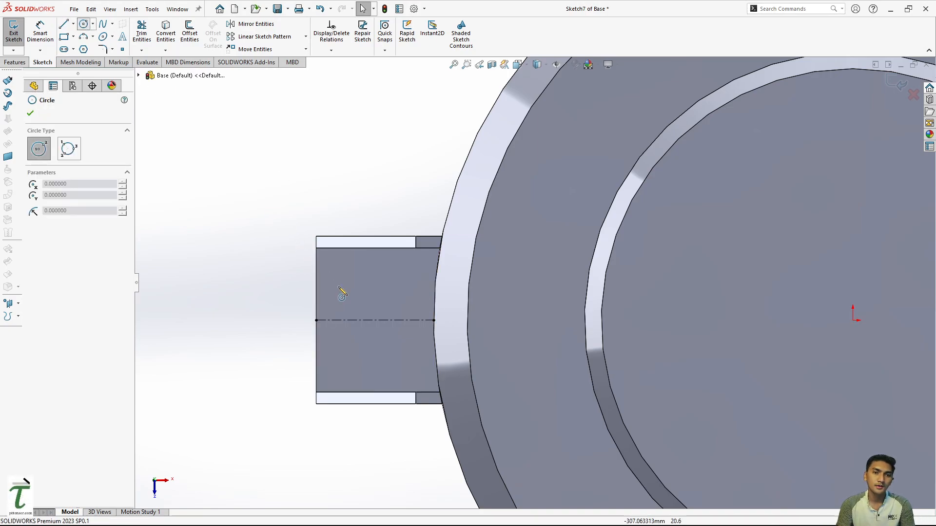
pyautogui.click(375, 282)
pyautogui.click(389, 274)
pyautogui.click(41, 34)
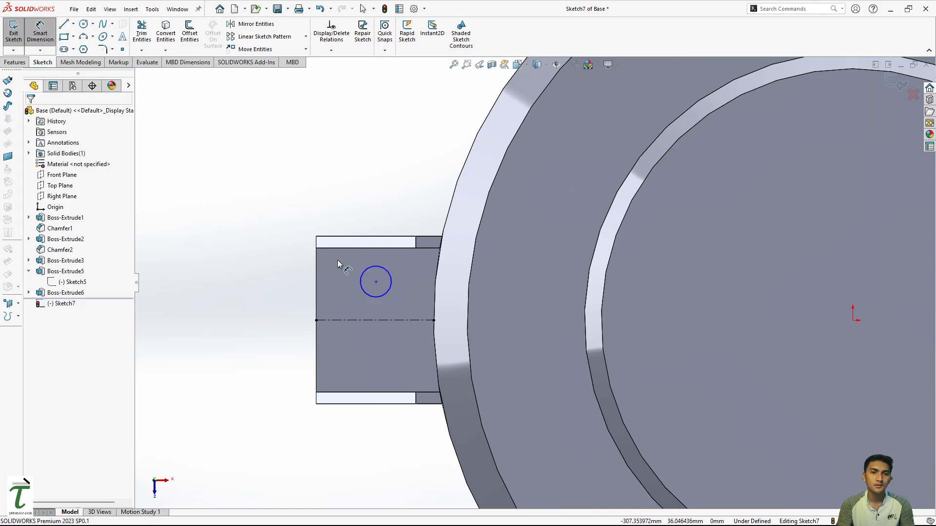
pyautogui.click(363, 279)
pyautogui.click(312, 288)
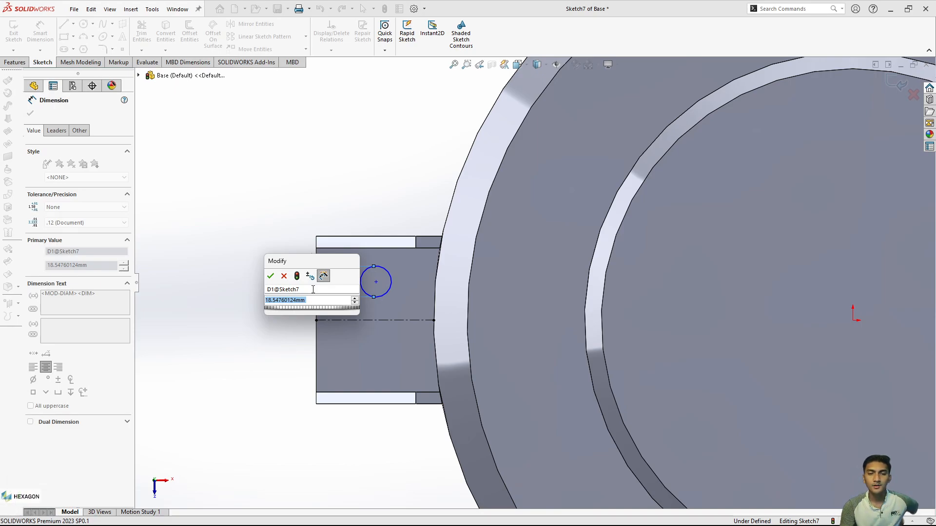
pyautogui.write('10')
pyautogui.press('Return')
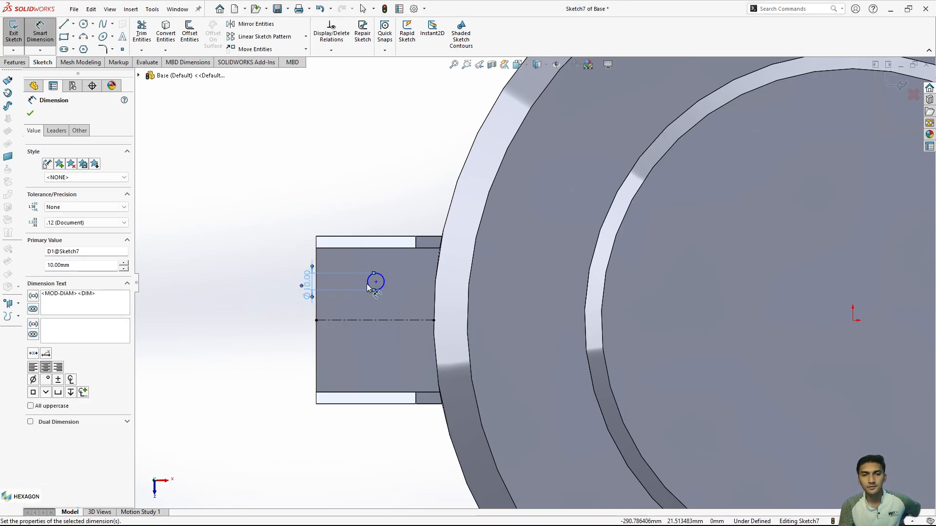
# Dimension the circle's center 20 mm from the horizontal centerline
pyautogui.click(376, 282)
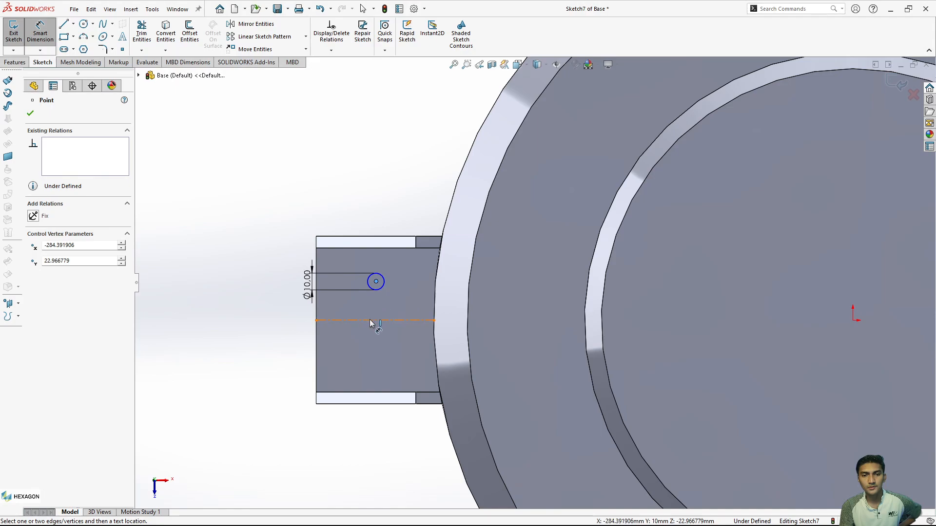
pyautogui.click(368, 319)
pyautogui.click(411, 298)
pyautogui.write('20')
pyautogui.press('Return')
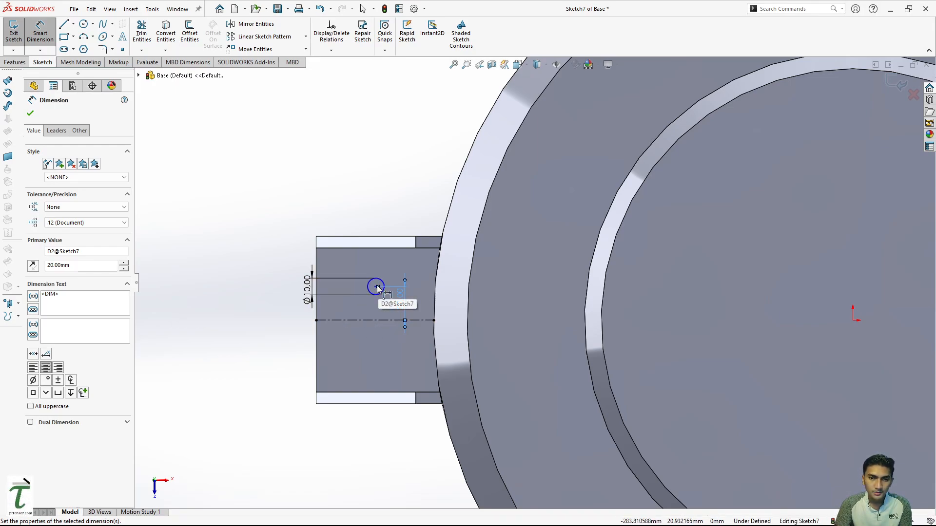
pyautogui.press('Escape')
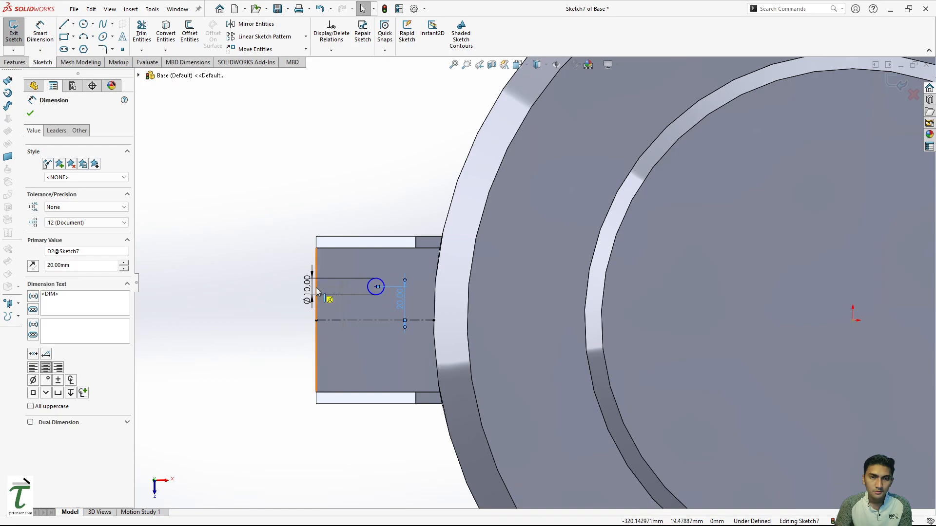
pyautogui.click(376, 287)
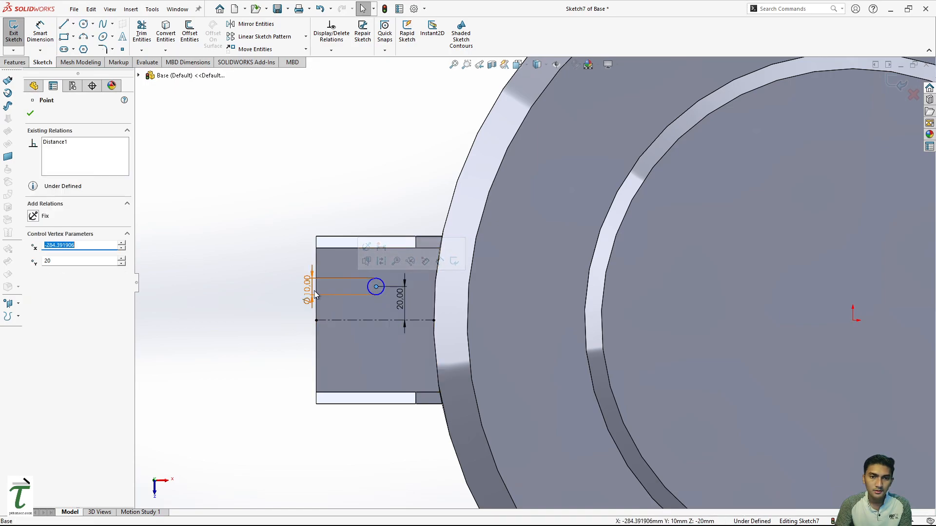
pyautogui.click(310, 293)
pyautogui.click(31, 114)
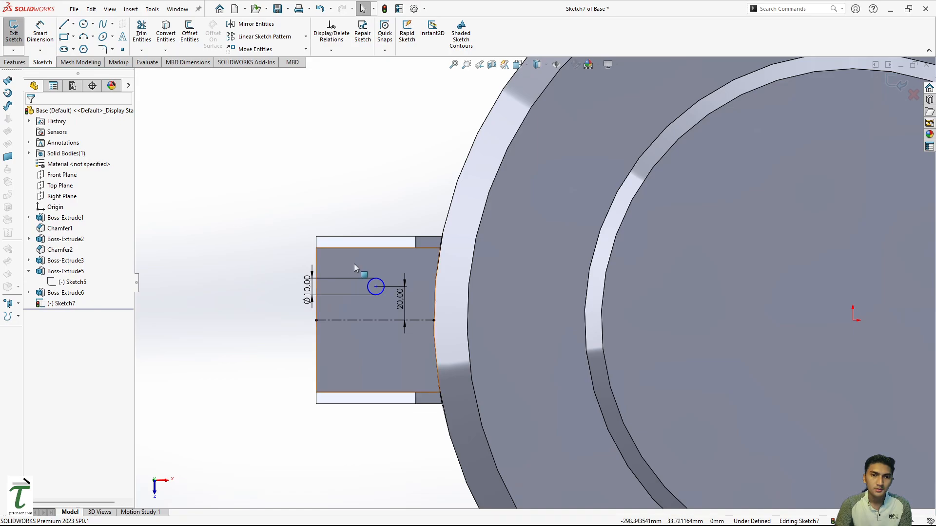
# Dimension the circle's center 35 mm from the foot plate's outer edge
pyautogui.click(43, 35)
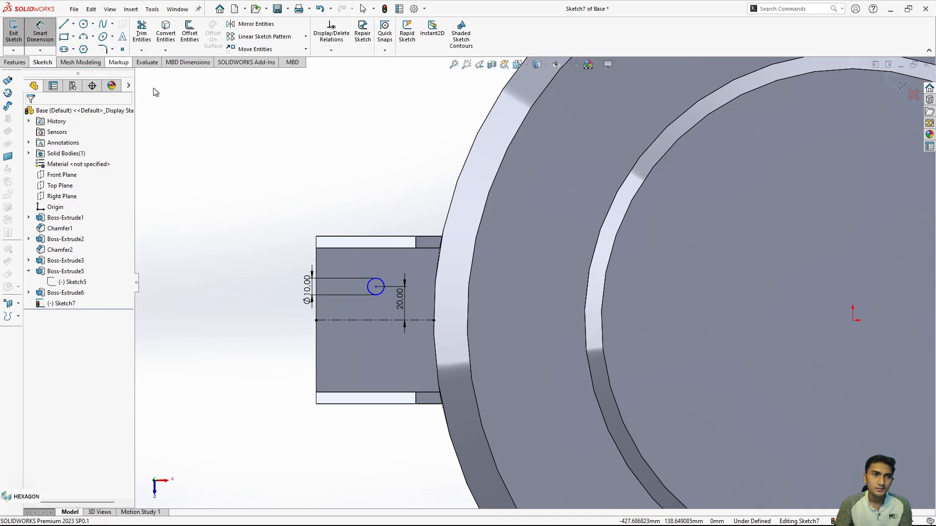
pyautogui.click(376, 288)
pyautogui.click(317, 289)
pyautogui.click(349, 265)
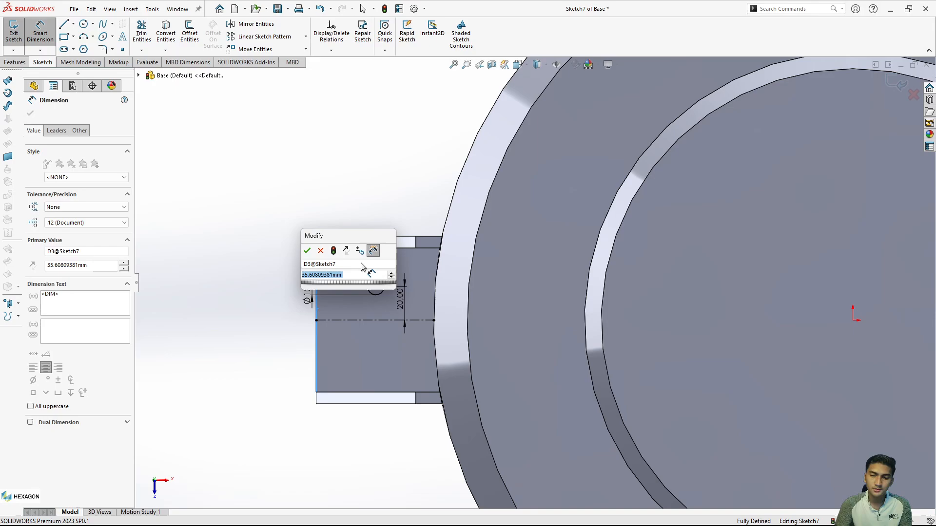
pyautogui.write('35')
pyautogui.press('Return')
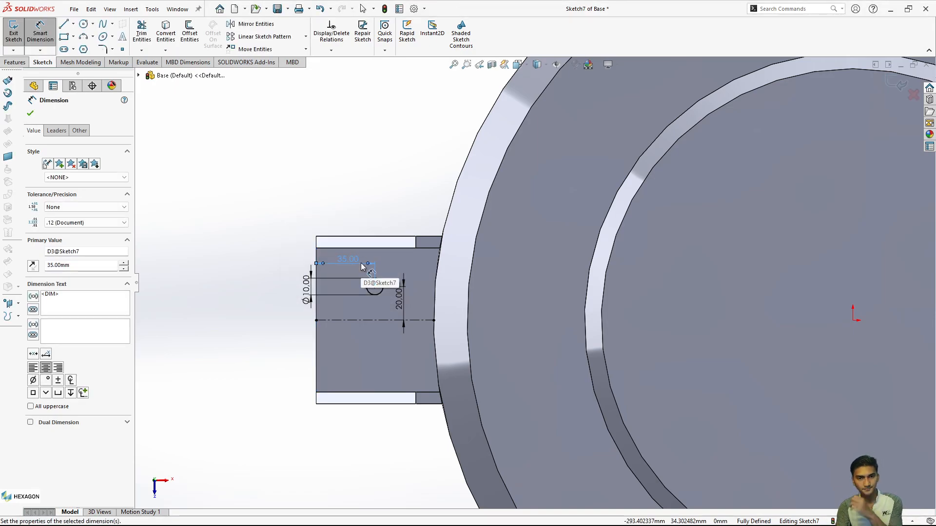
# Mirror the 10 mm circle about the horizontal centerline, keeping the original
pyautogui.click(274, 25)
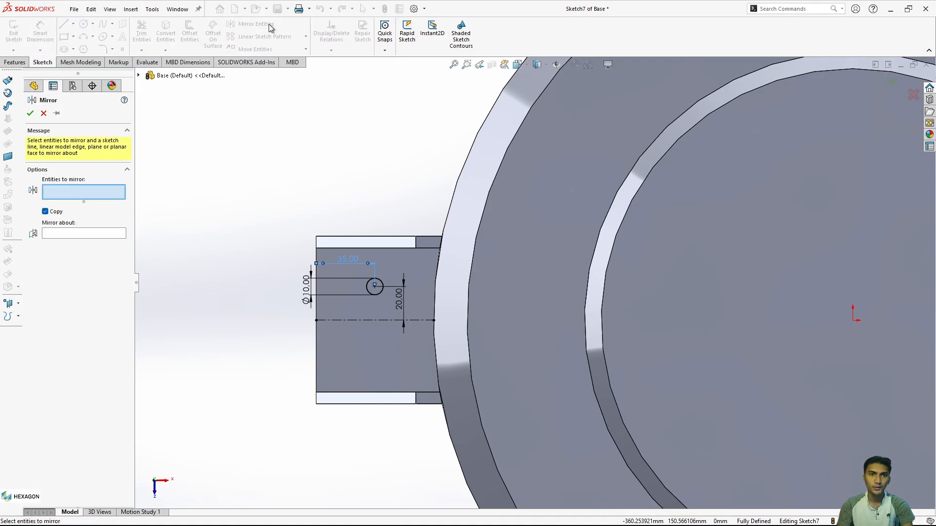
pyautogui.click(366, 289)
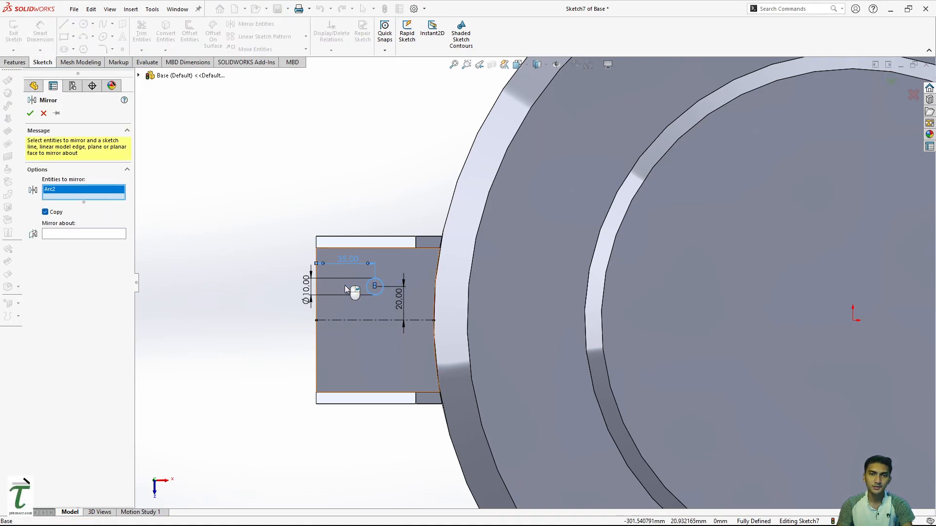
pyautogui.click(107, 238)
pyautogui.click(366, 320)
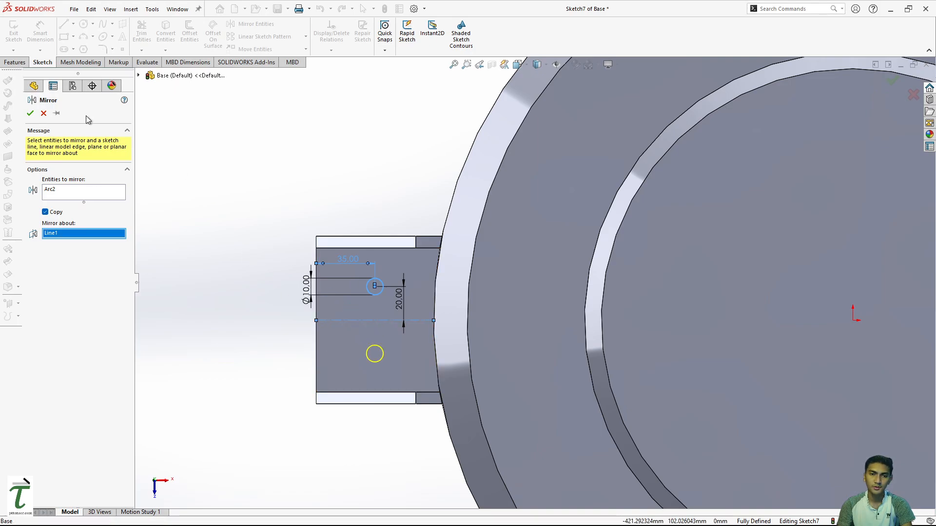
pyautogui.click(30, 114)
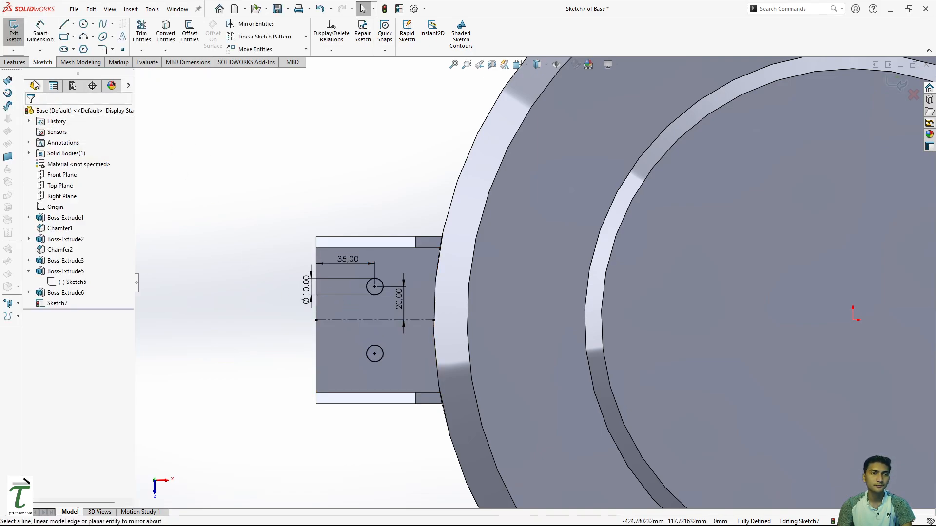
# Cut-extrude both circles through the foot plate, using Up To Surface with the base's underside as the end face
pyautogui.click(15, 62)
pyautogui.click(144, 31)
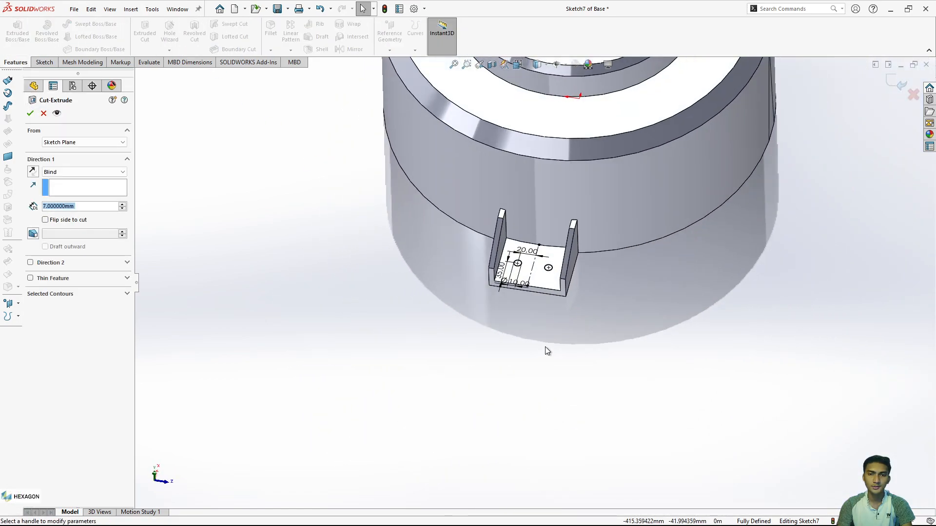
pyautogui.moveTo(545, 346); pyautogui.dragTo(320, 208, button='middle')
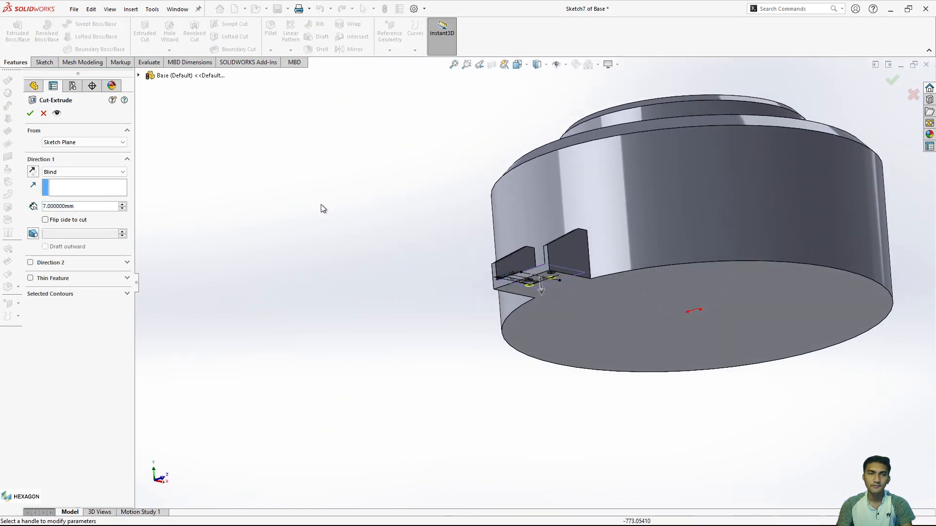
pyautogui.click(62, 171)
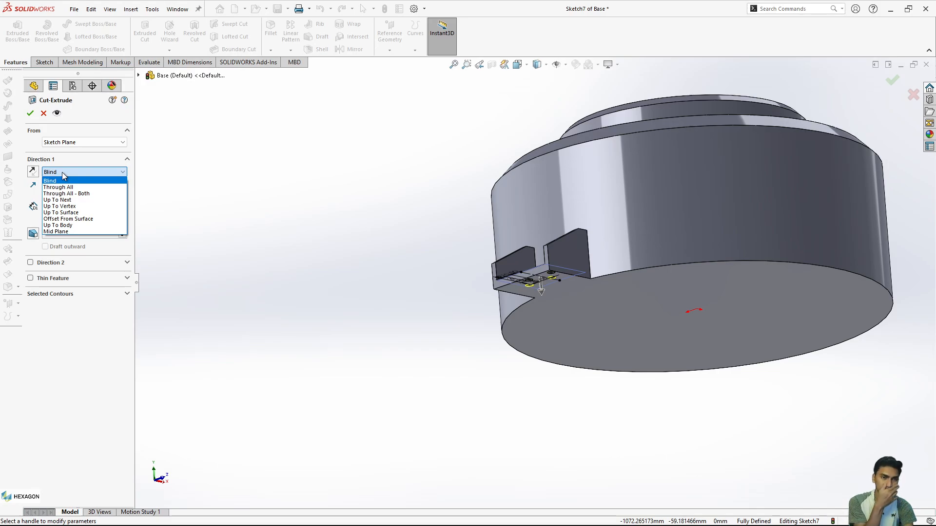
pyautogui.click(106, 213)
pyautogui.scroll(-6, 566, 273)
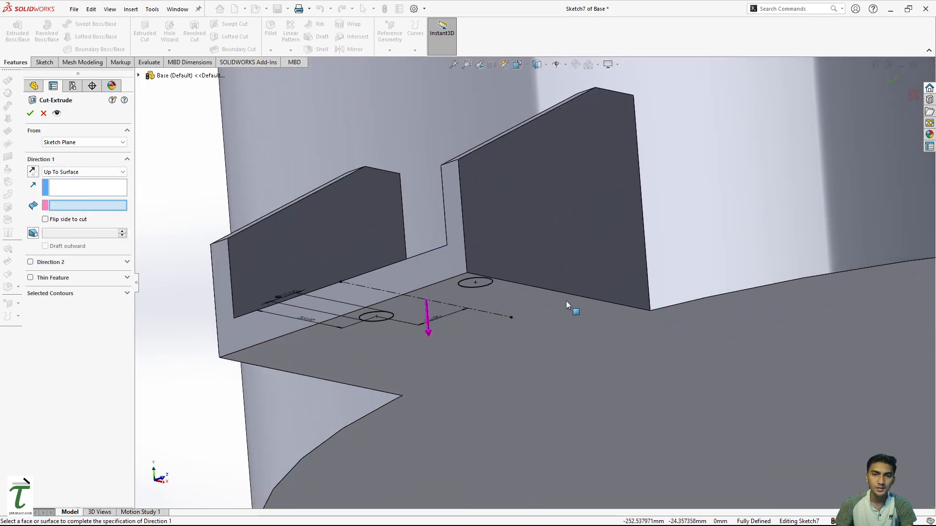
pyautogui.click(516, 331)
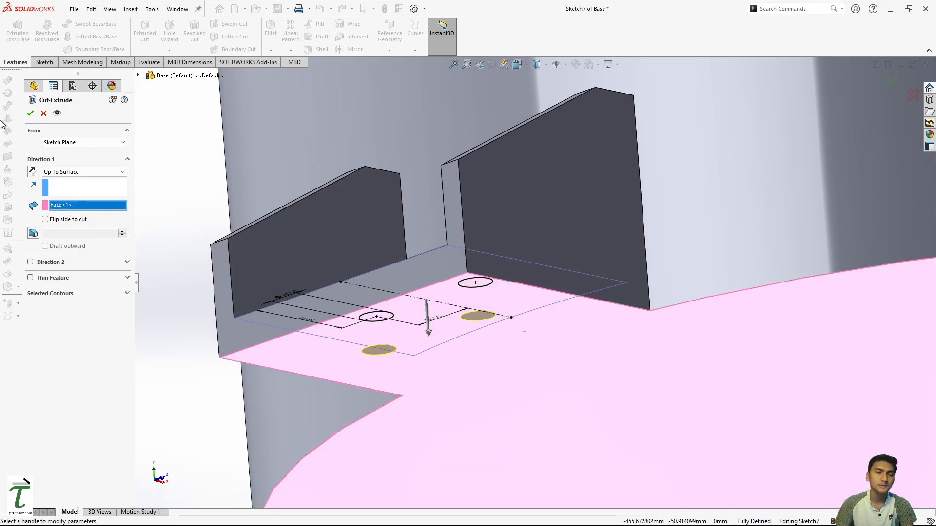
pyautogui.click(30, 115)
# Switch to the reference picture robotic arm.jpg to check how the support feet are arranged around the base, and return to SOLIDWORKS
pyautogui.scroll(10, 549, 288)
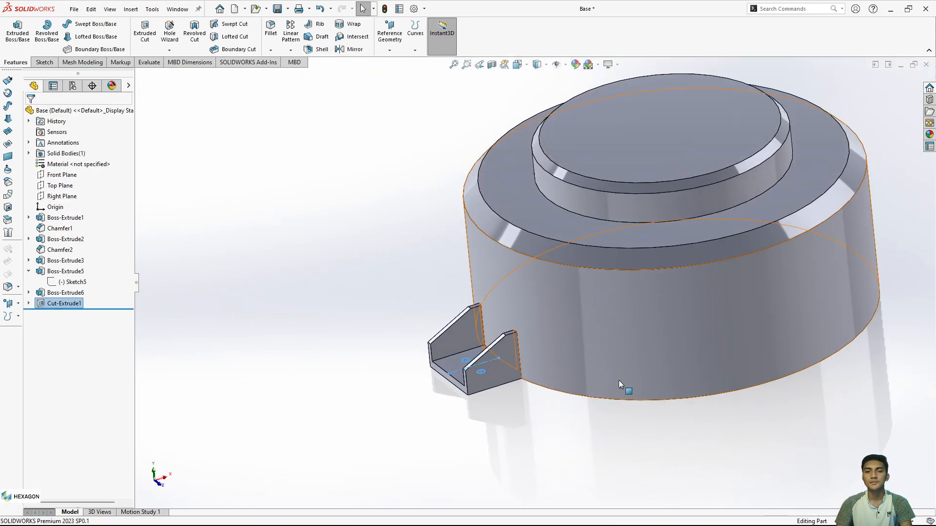
pyautogui.moveTo(539, 432); pyautogui.dragTo(436, 307, button='middle')
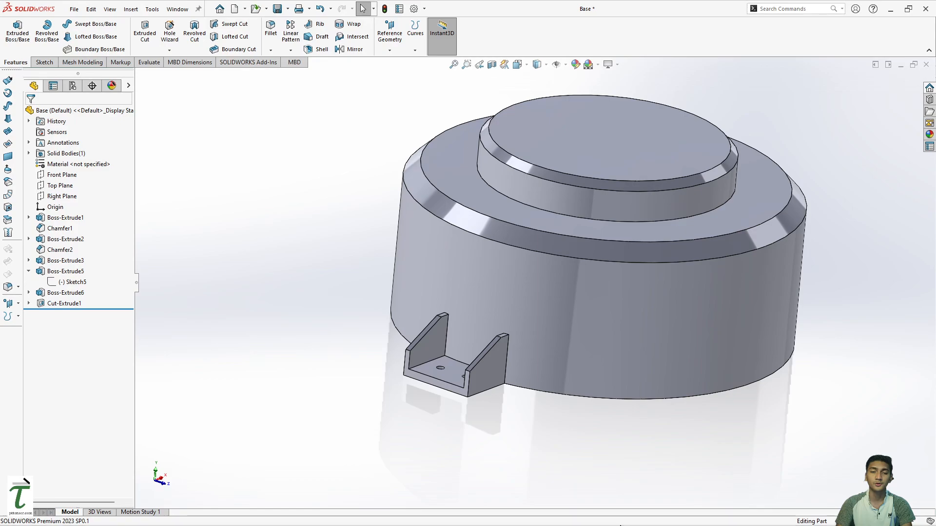
pyautogui.moveTo(548, 520)
pyautogui.click(566, 419)
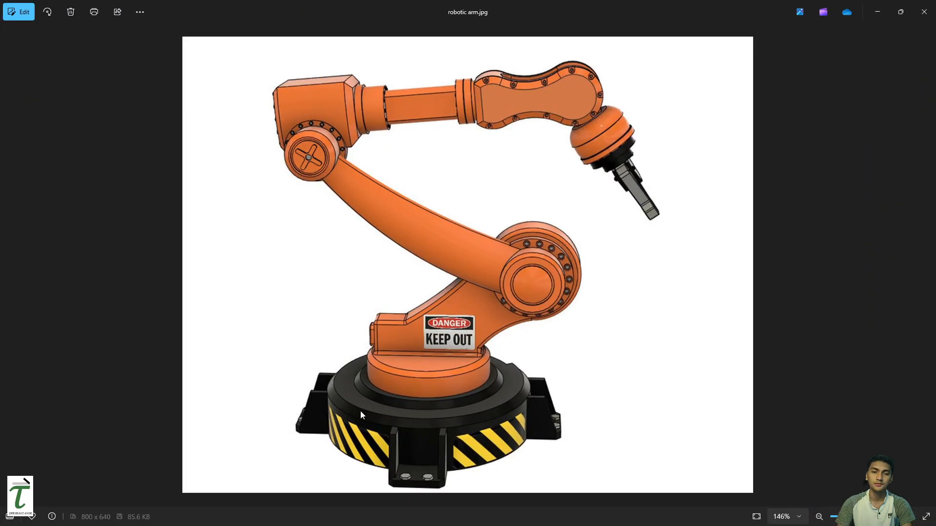
pyautogui.click(877, 11)
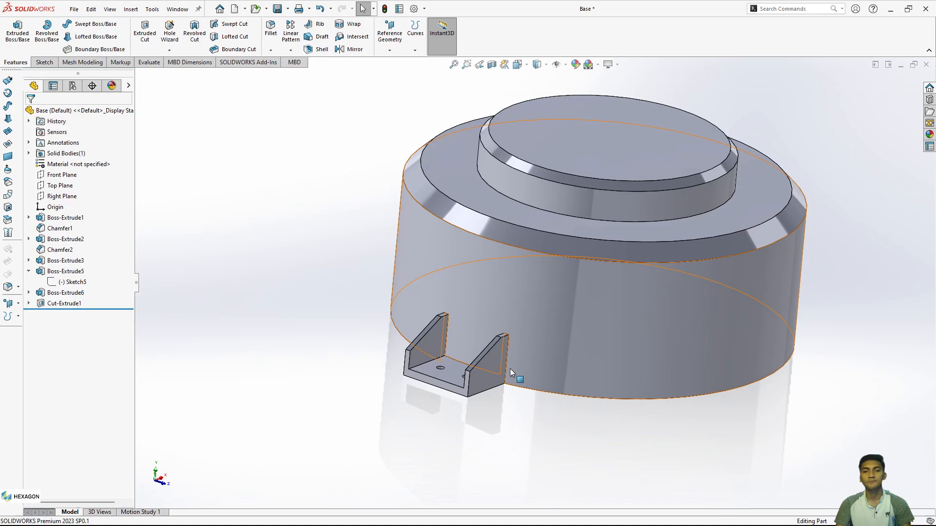
pyautogui.moveTo(564, 345); pyautogui.dragTo(561, 356, button='middle')
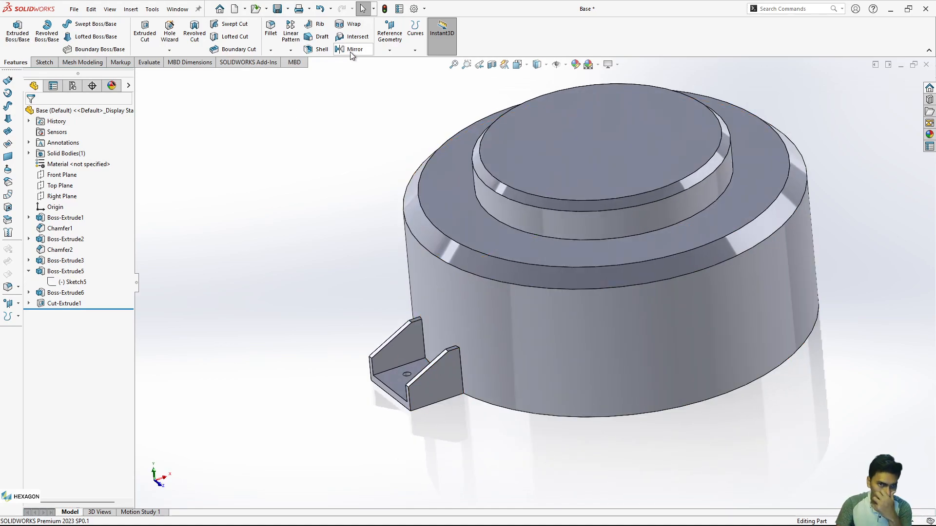
pyautogui.click(291, 51)
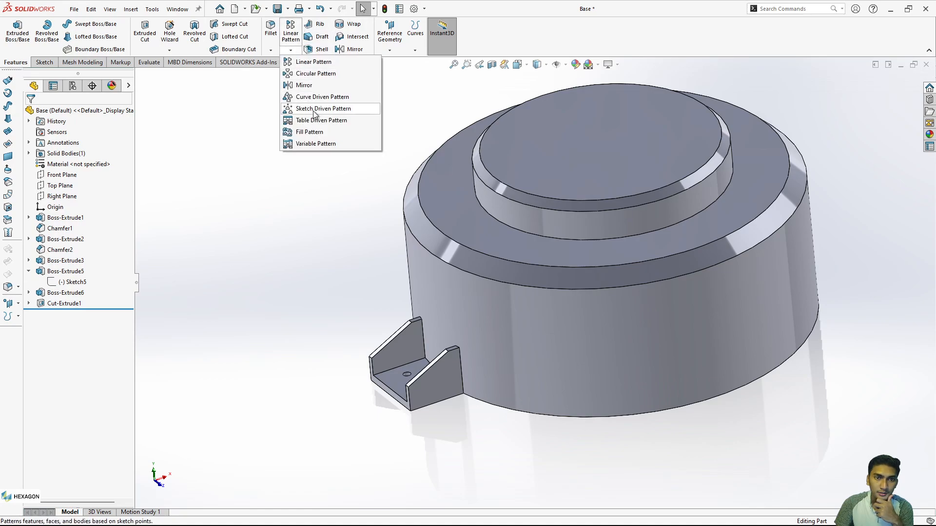
pyautogui.click(316, 73)
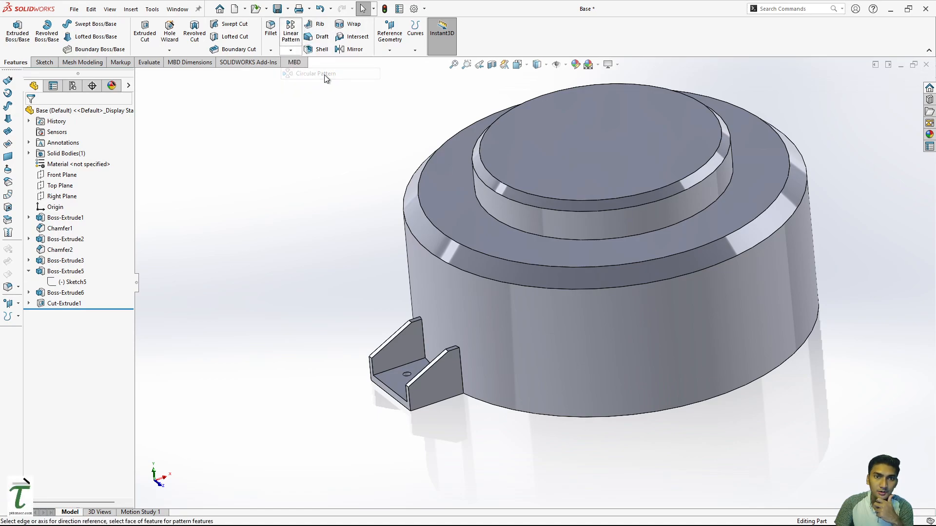
pyautogui.click(403, 380)
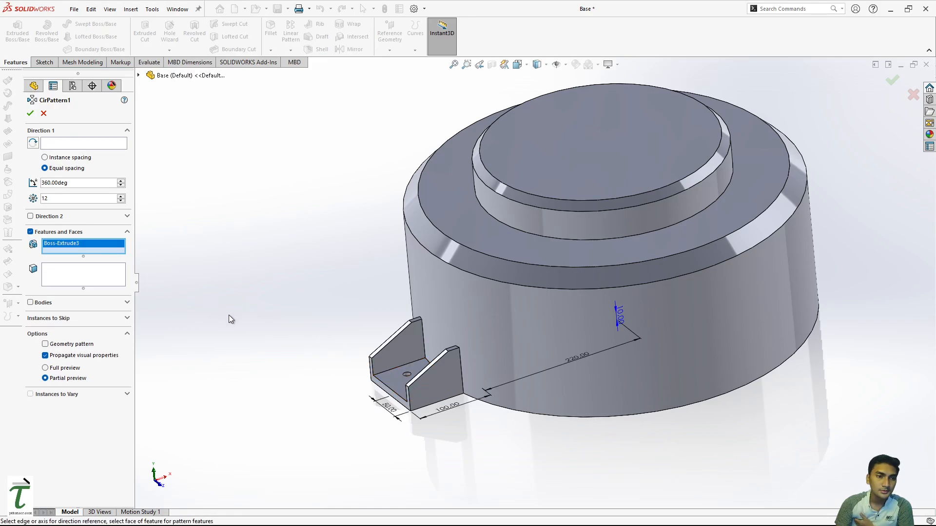
pyautogui.click(402, 354)
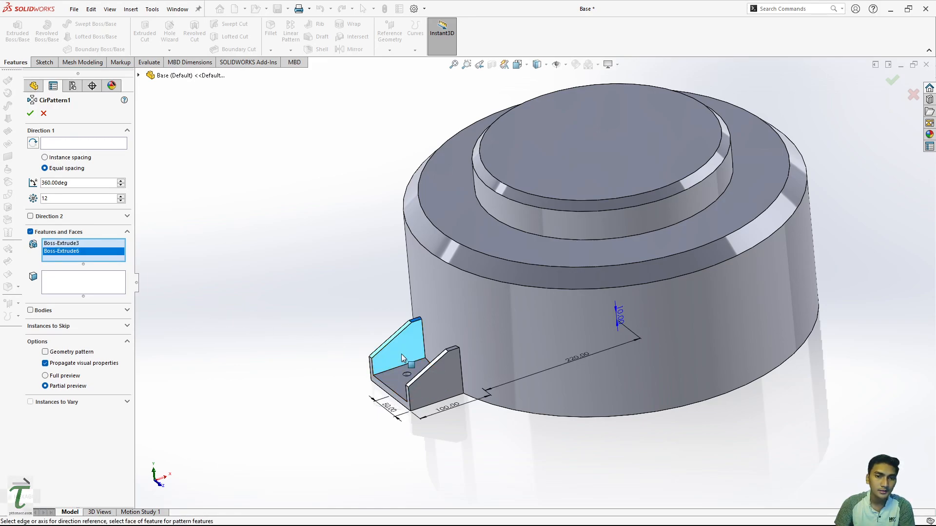
pyautogui.click(433, 380)
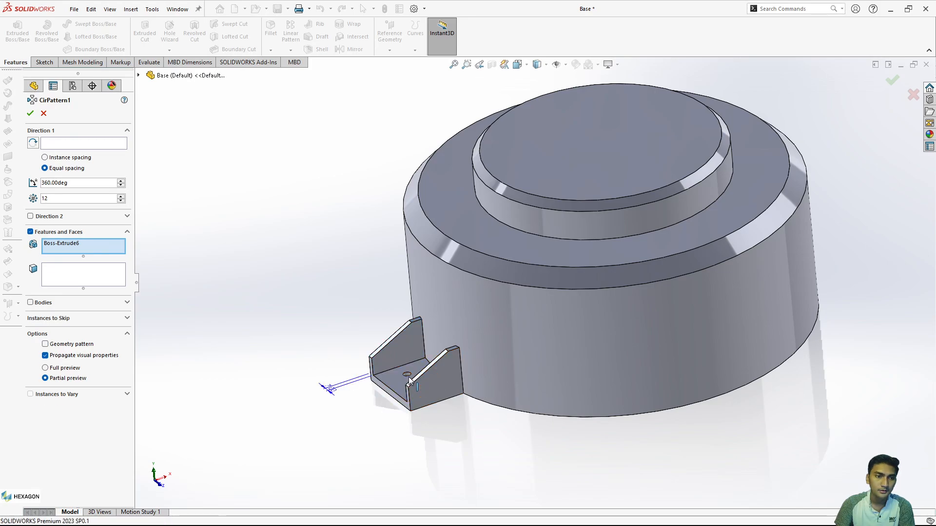
pyautogui.click(438, 391)
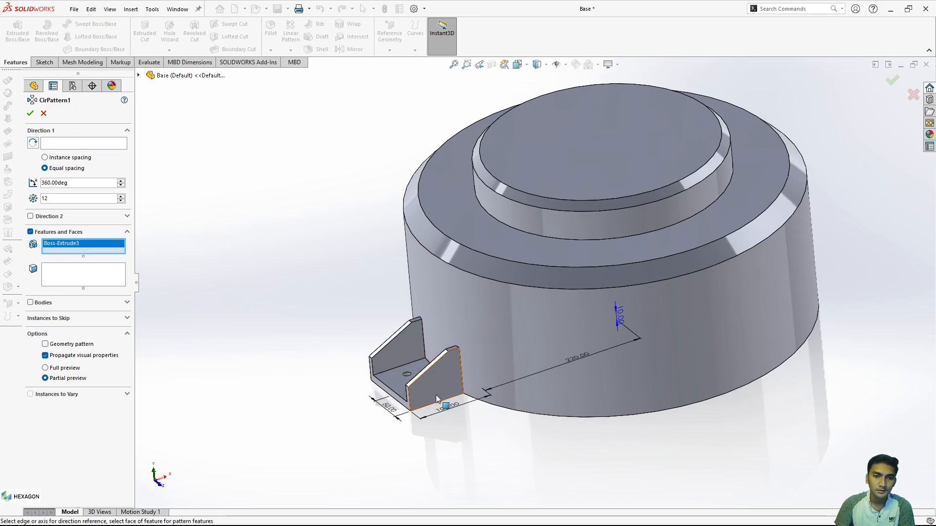
pyautogui.click(401, 376)
pyautogui.click(390, 346)
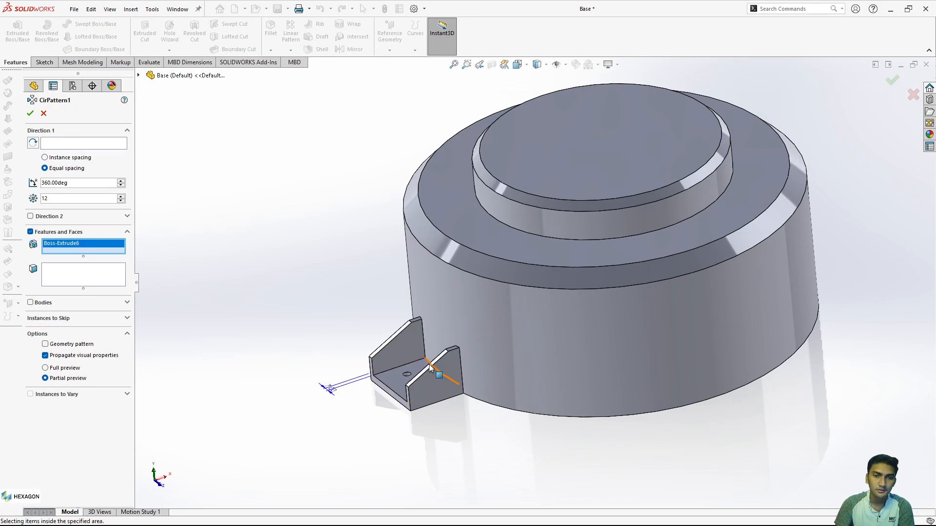
pyautogui.moveTo(396, 355); pyautogui.dragTo(273, 320, button='middle')
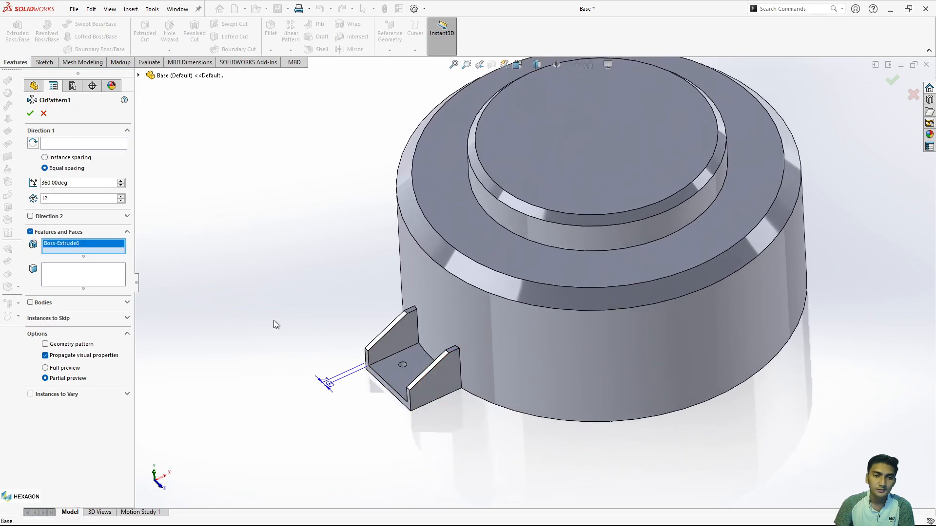
pyautogui.click(60, 143)
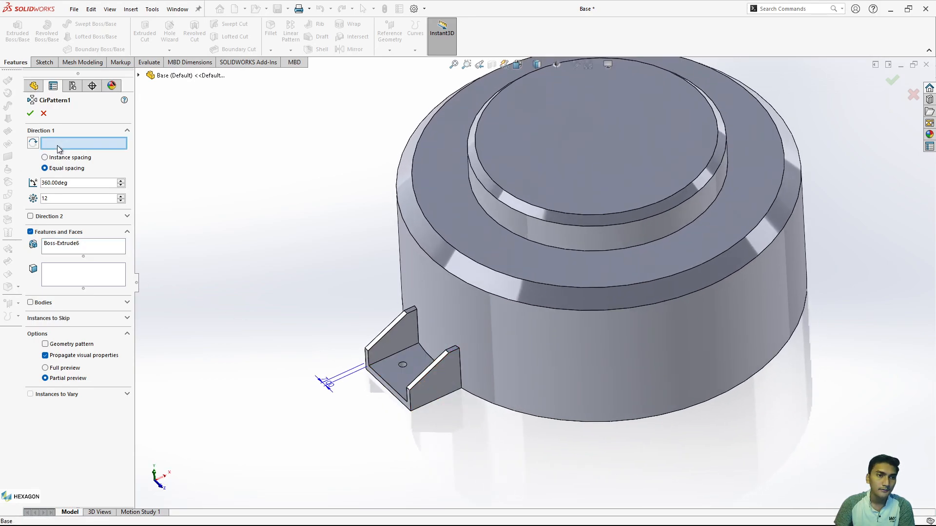
pyautogui.click(425, 250)
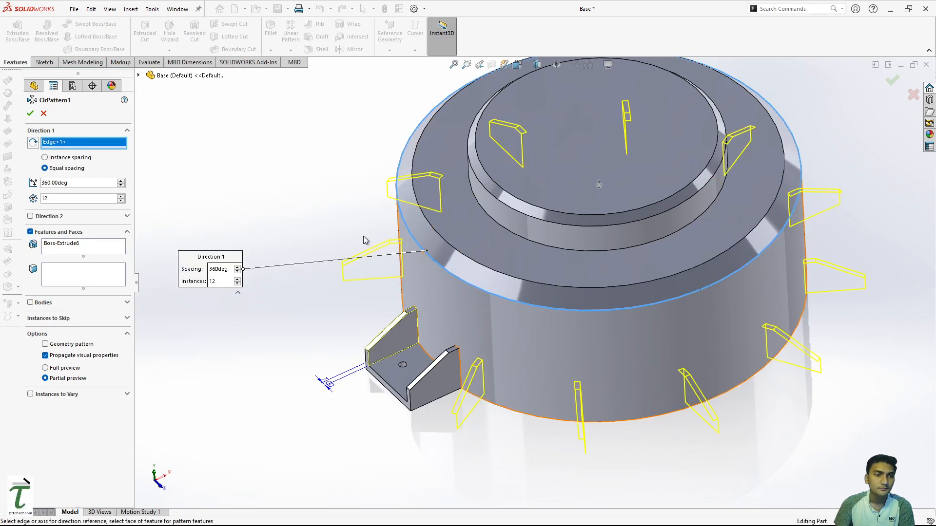
pyautogui.click(42, 114)
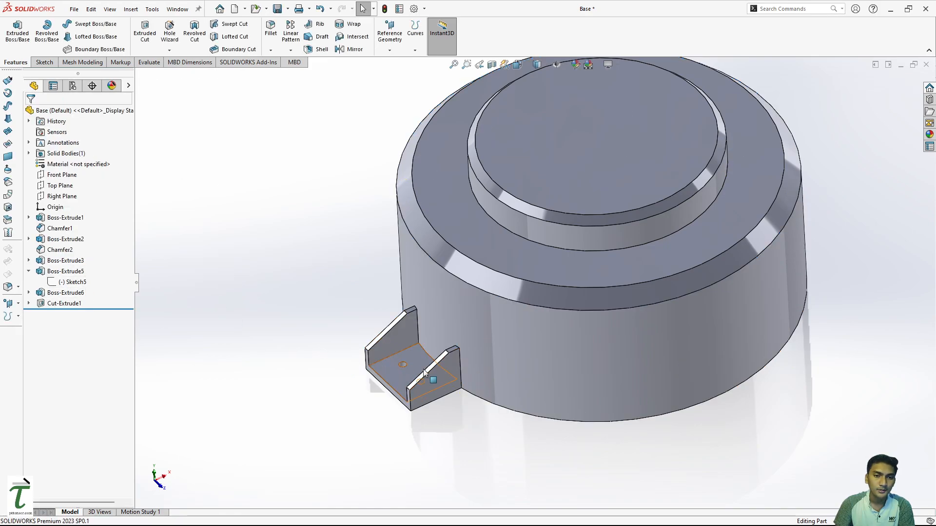
# Turn off Merge result for Boss-Extrude6 so the foot's far side plate becomes a separate body
pyautogui.scroll(4, 550, 350)
pyautogui.moveTo(616, 312); pyautogui.dragTo(668, 346, button='middle')
pyautogui.scroll(-3, 571, 231)
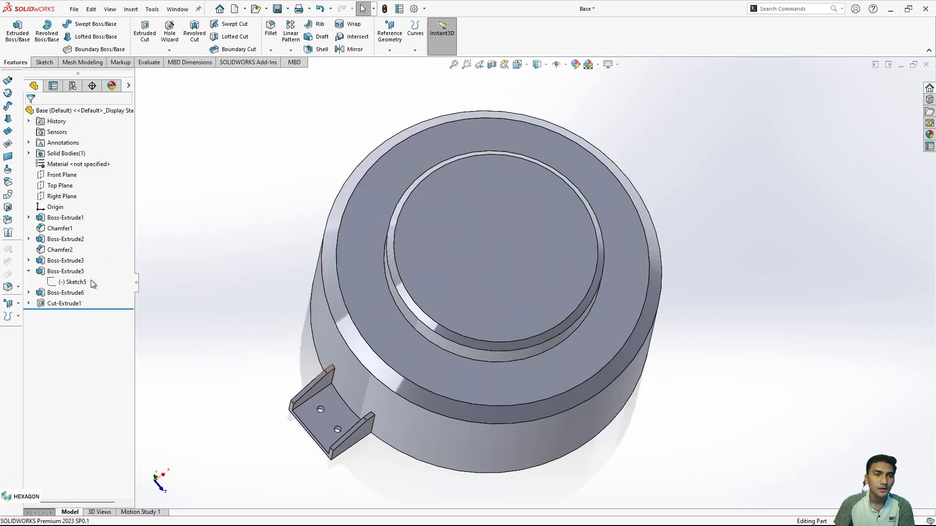
pyautogui.click(78, 293)
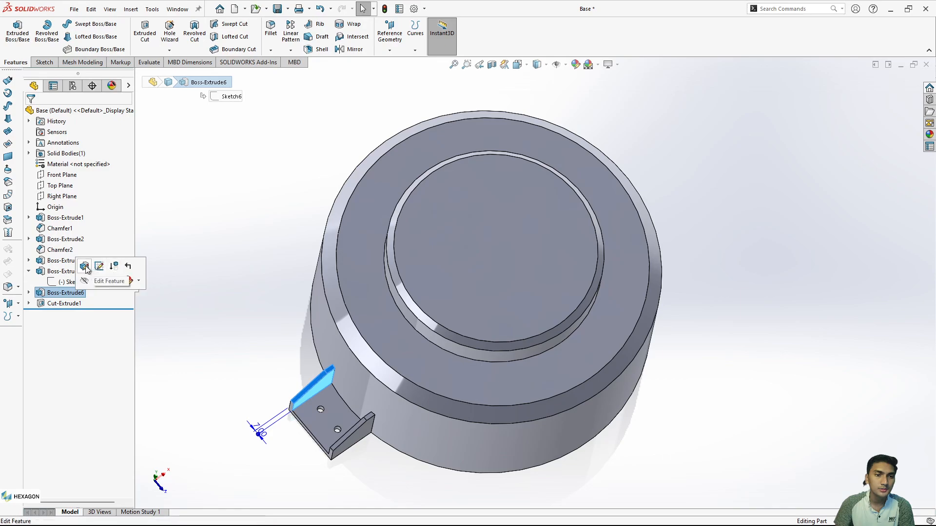
pyautogui.click(60, 291)
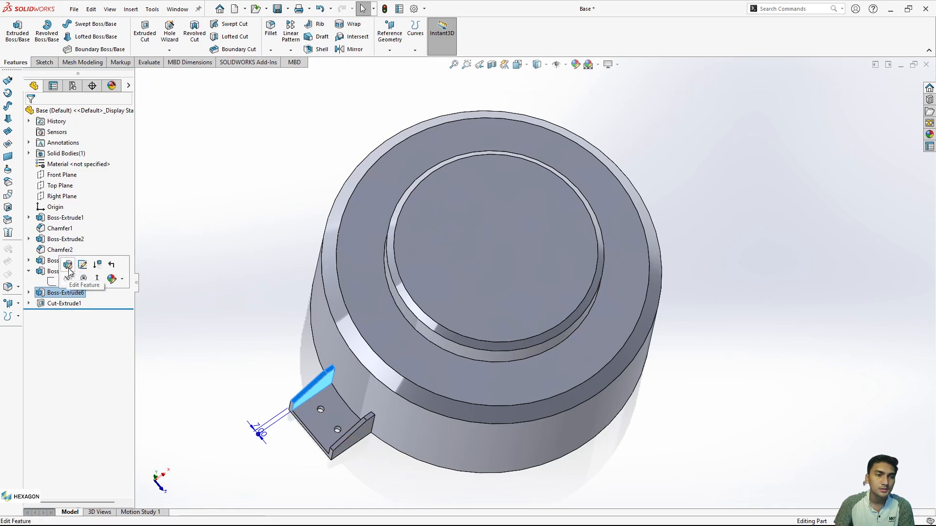
pyautogui.click(41, 296)
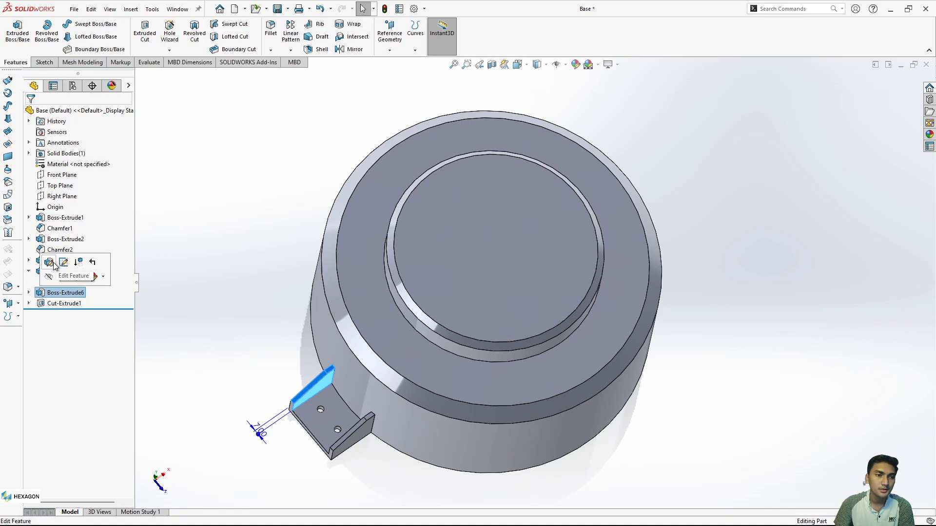
pyautogui.click(51, 261)
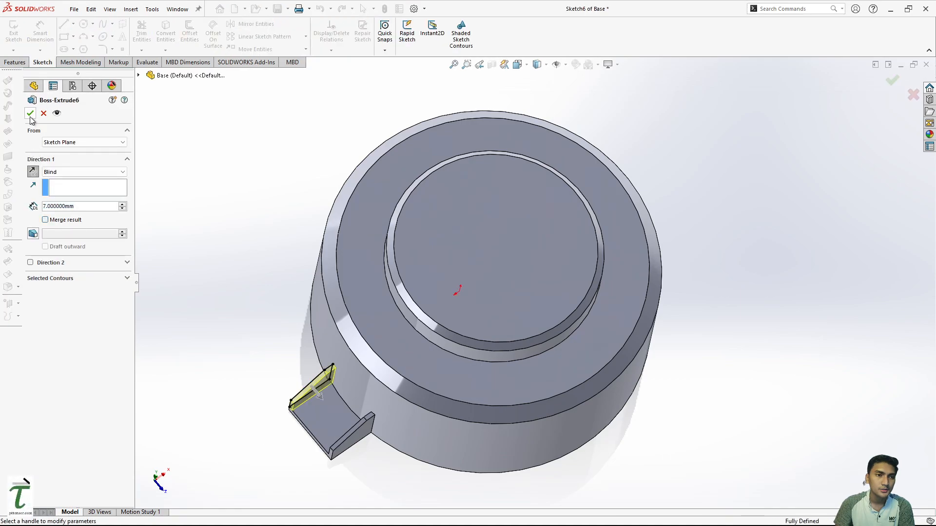
pyautogui.click(30, 113)
# Turn off Merge result for the foot's near side plate (Boss-Extrude5) and its floor plate (Boss-Extrude3), and expand the solid bodies list
pyautogui.click(66, 271)
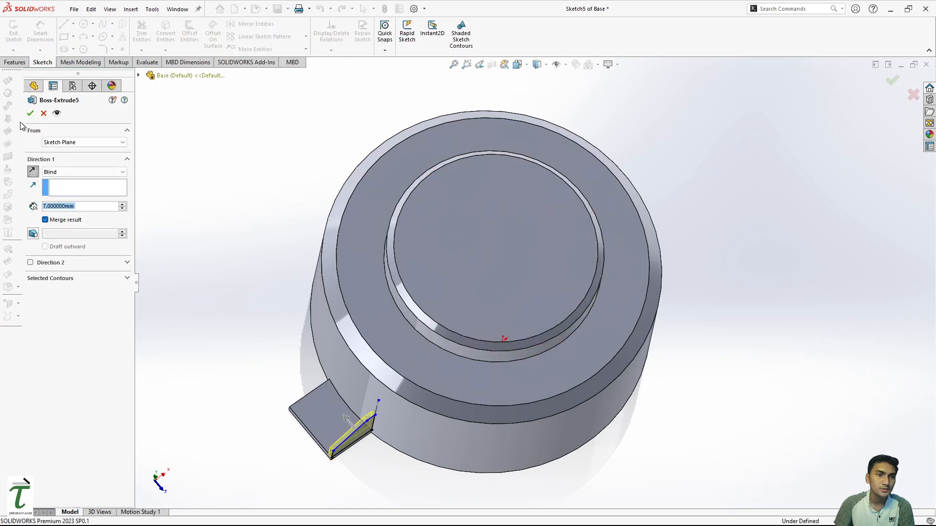
pyautogui.click(30, 113)
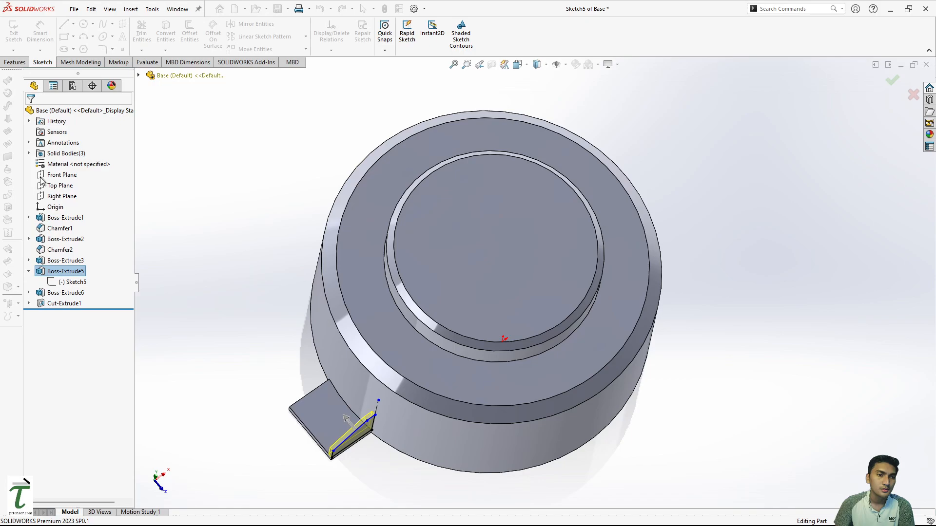
pyautogui.click(65, 260)
pyautogui.click(69, 229)
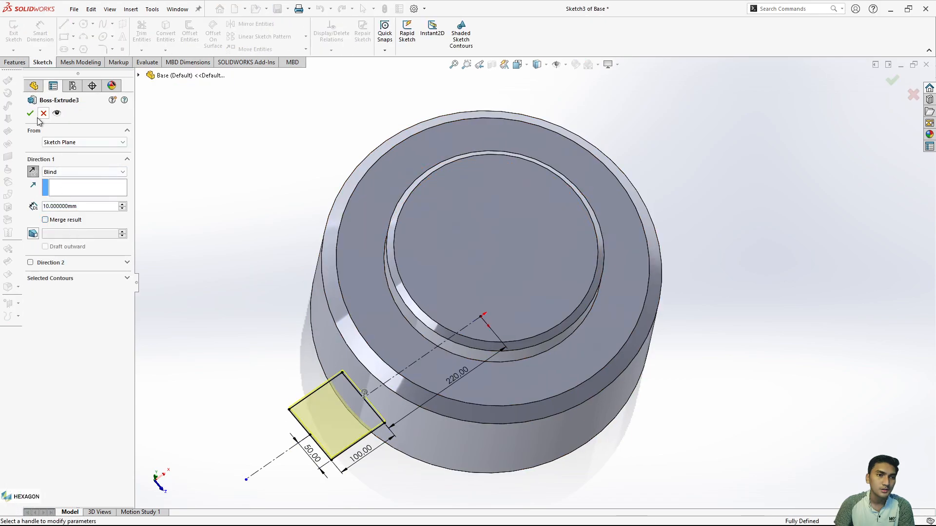
pyautogui.scroll(3, 269, 211)
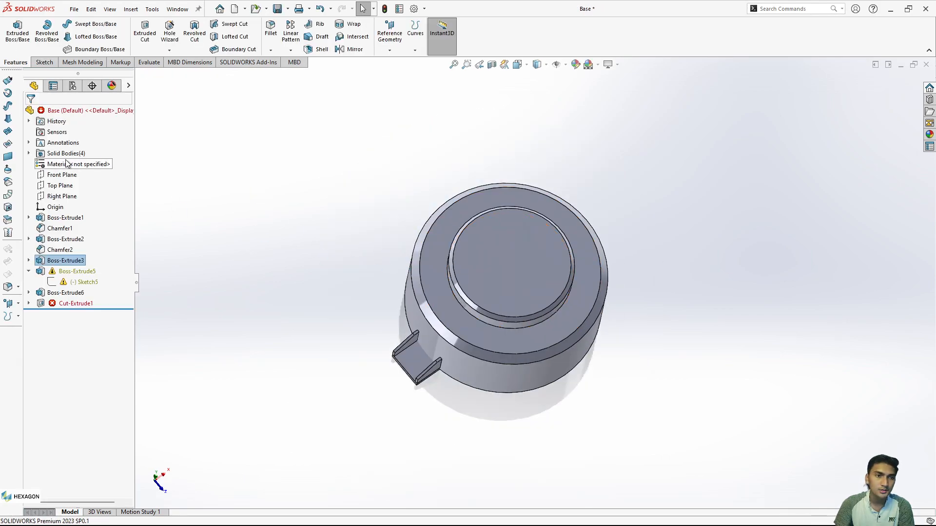
pyautogui.click(30, 153)
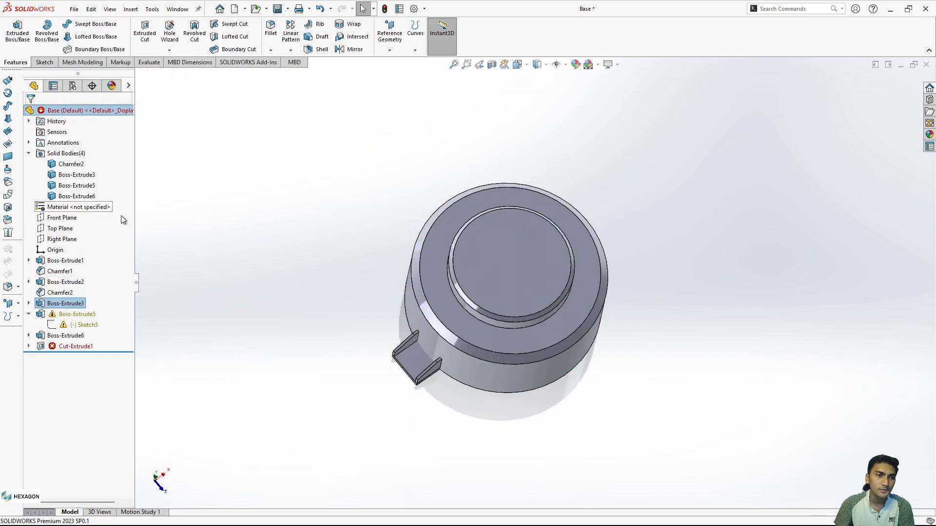
# Open Sketch7 of Cut-Extrude1 to check the bolt hole's offset dimension from the centerline, and exit the sketch
pyautogui.click(28, 346)
pyautogui.click(74, 357)
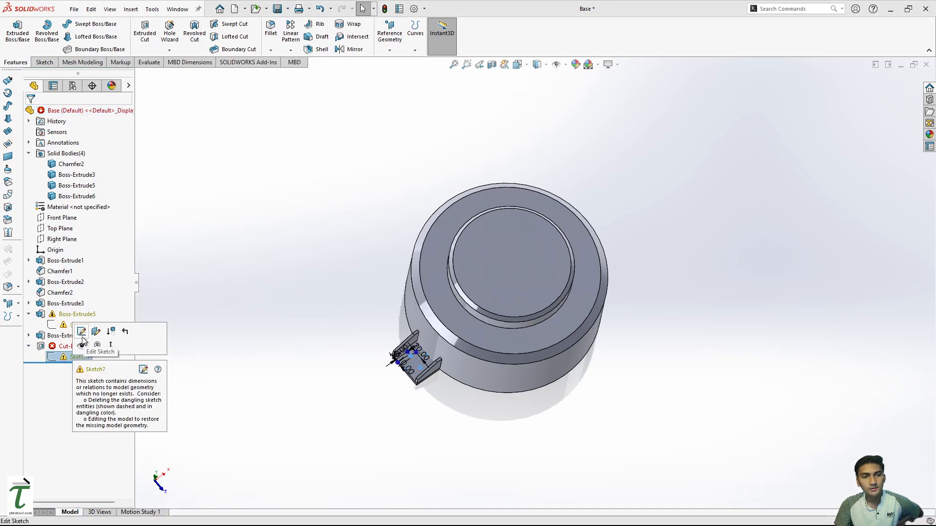
pyautogui.click(82, 336)
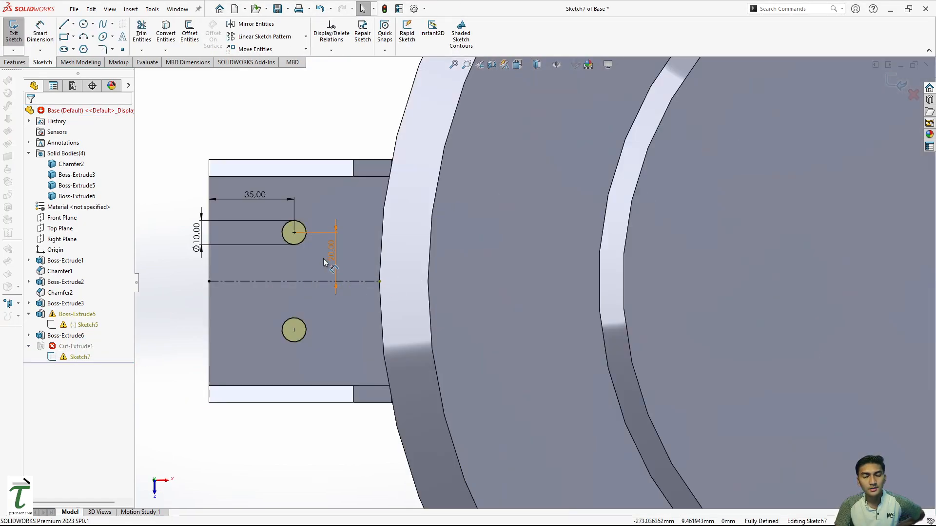
pyautogui.click(323, 259)
pyautogui.press('Return')
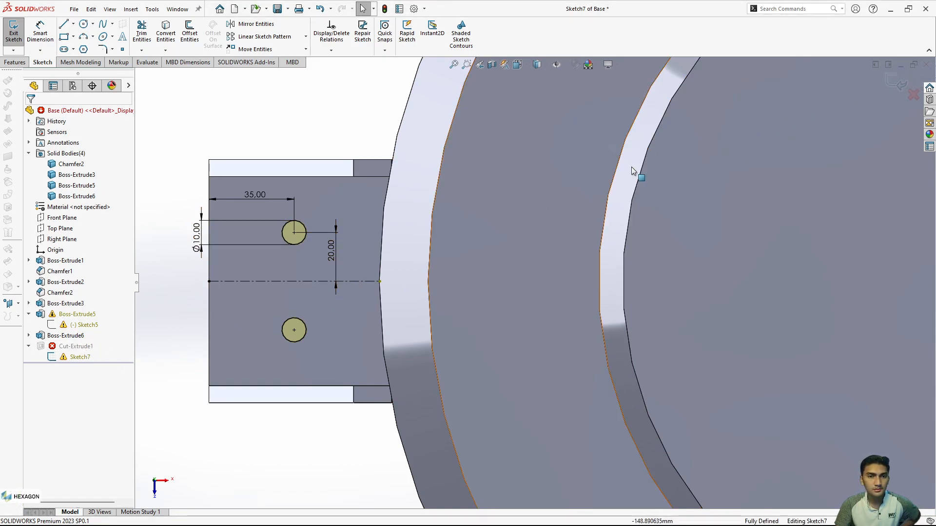
pyautogui.click(896, 81)
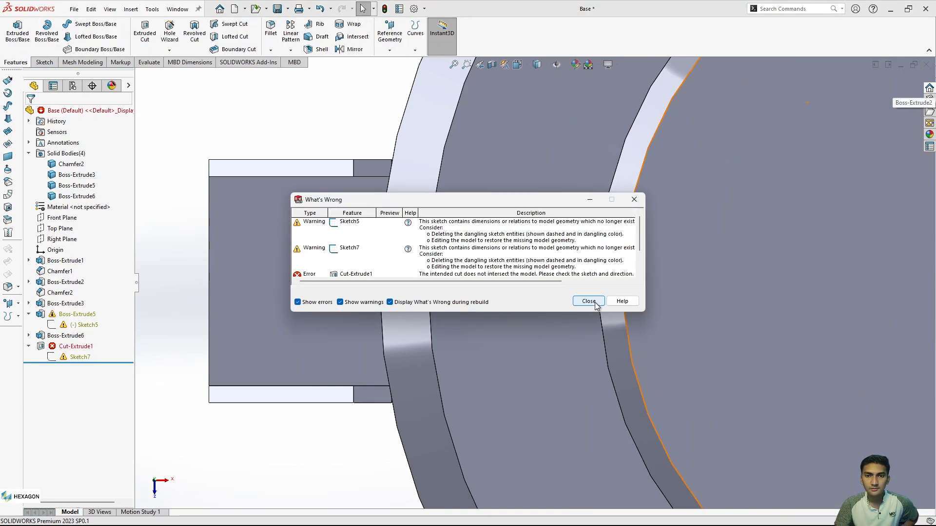
pyautogui.click(588, 300)
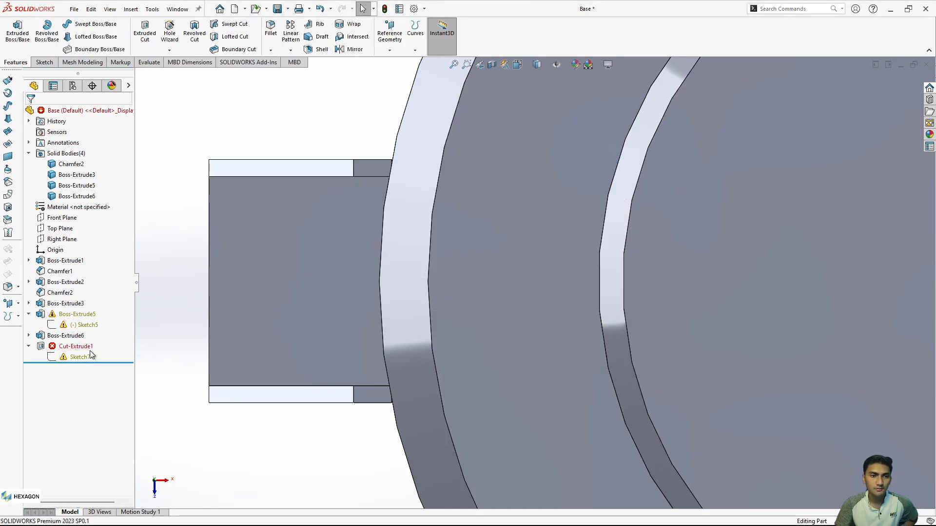
# Reopen Sketch7 to inspect the relations of the bolt-hole circles, then exit the sketch and dismiss the error report
pyautogui.click(80, 357)
pyautogui.click(100, 329)
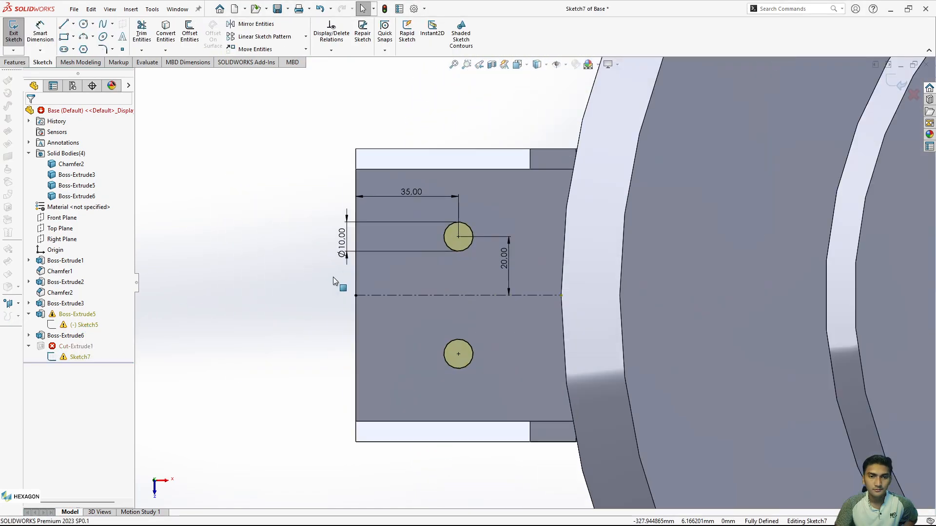
pyautogui.scroll(-4, 378, 269)
pyautogui.click(540, 213)
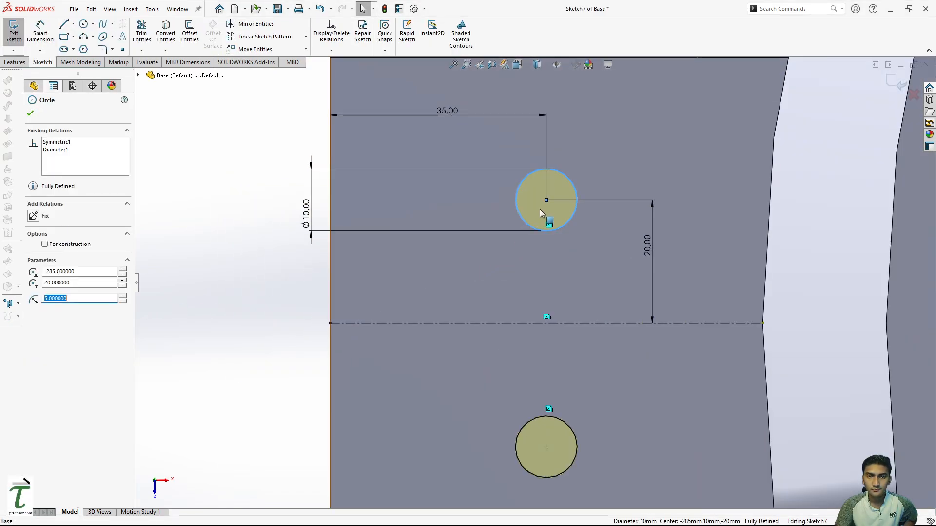
pyautogui.press('Escape')
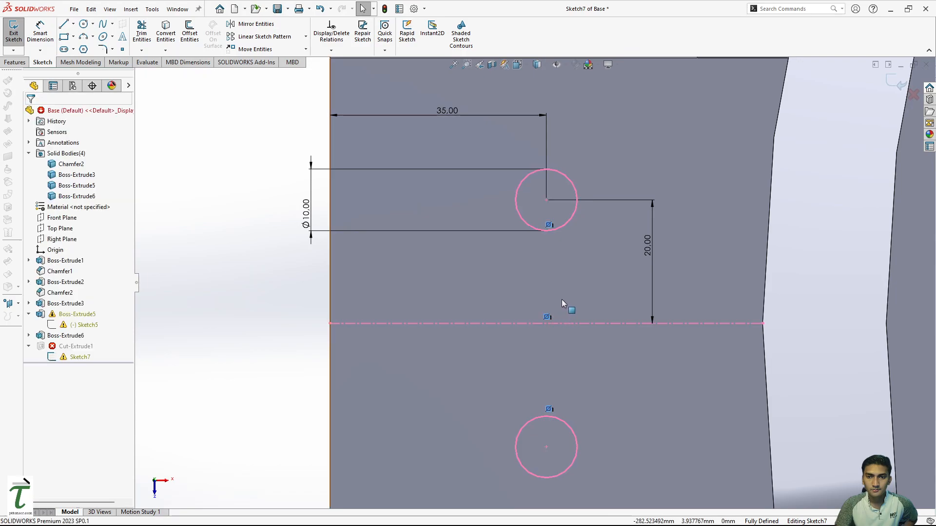
pyautogui.scroll(3, 561, 299)
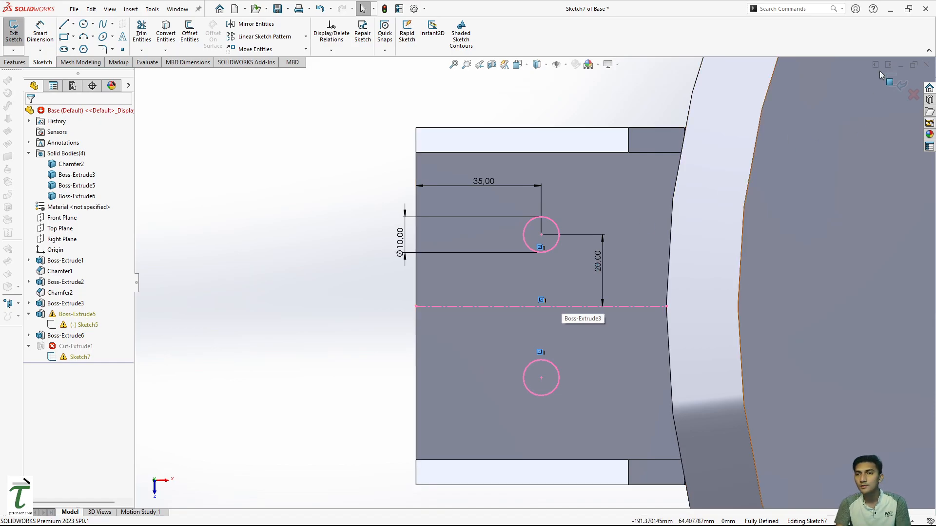
pyautogui.click(897, 82)
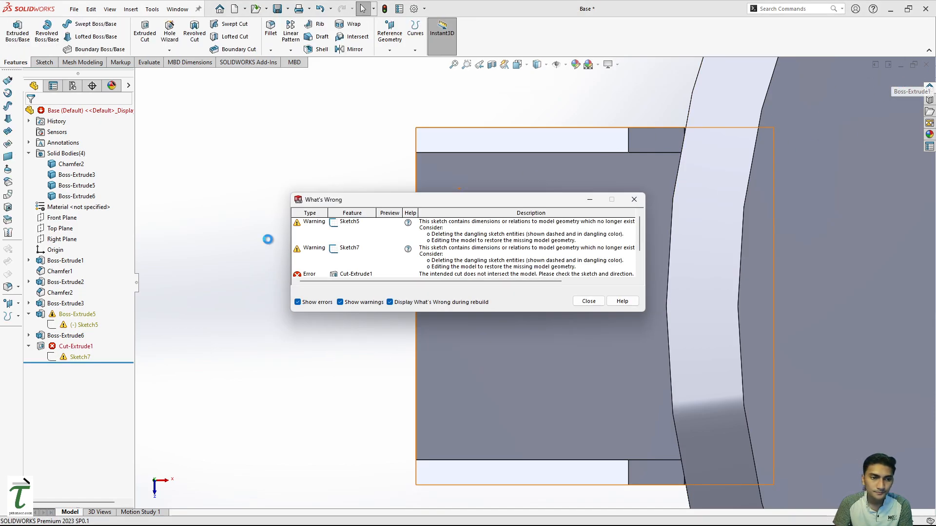
pyautogui.click(589, 301)
# Edit Sketch5, the near side plate's profile, and remove the dangling relations on its bottom edge
pyautogui.click(88, 325)
pyautogui.click(96, 297)
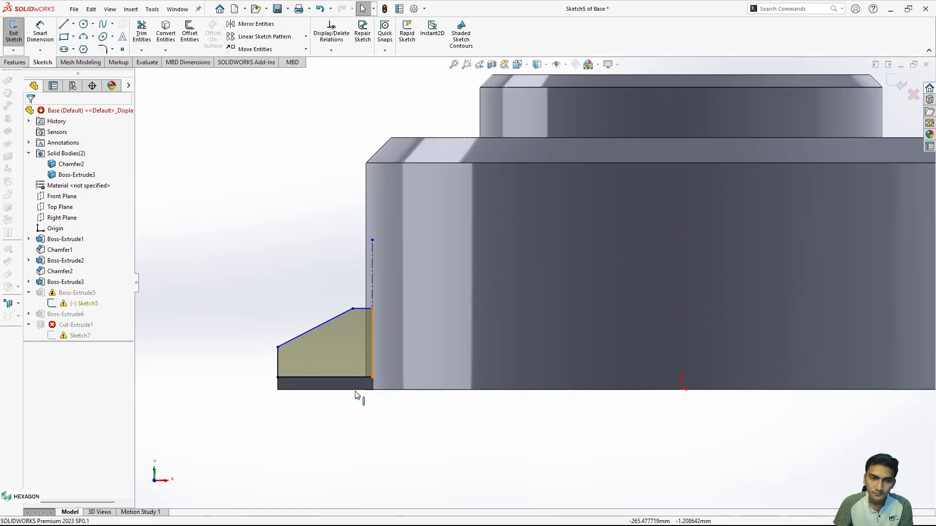
pyautogui.scroll(-2, 355, 395)
pyautogui.click(383, 374)
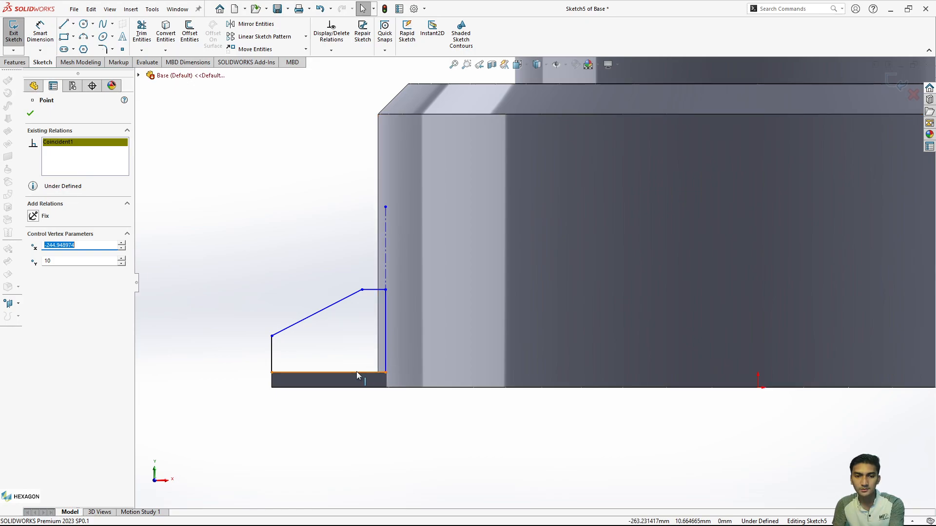
pyautogui.click(326, 371)
pyautogui.press('Escape')
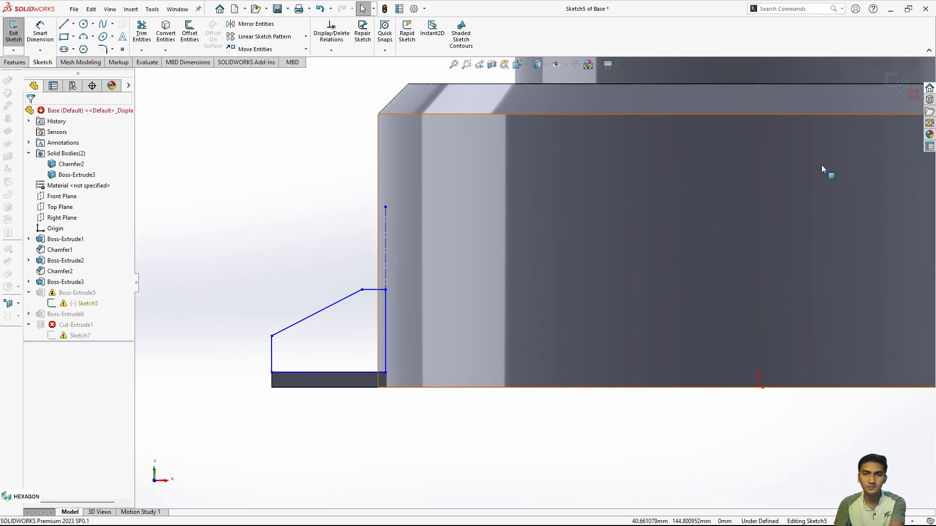
# Exit Sketch5, continue the rebuild while ignoring the Sketch7 warning, and dismiss the error report
pyautogui.click(898, 84)
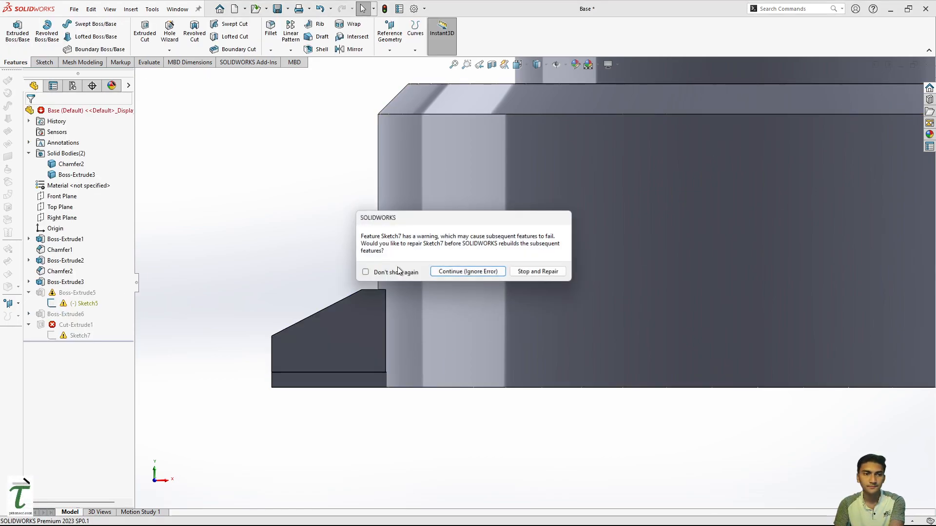
pyautogui.click(466, 271)
pyautogui.click(588, 275)
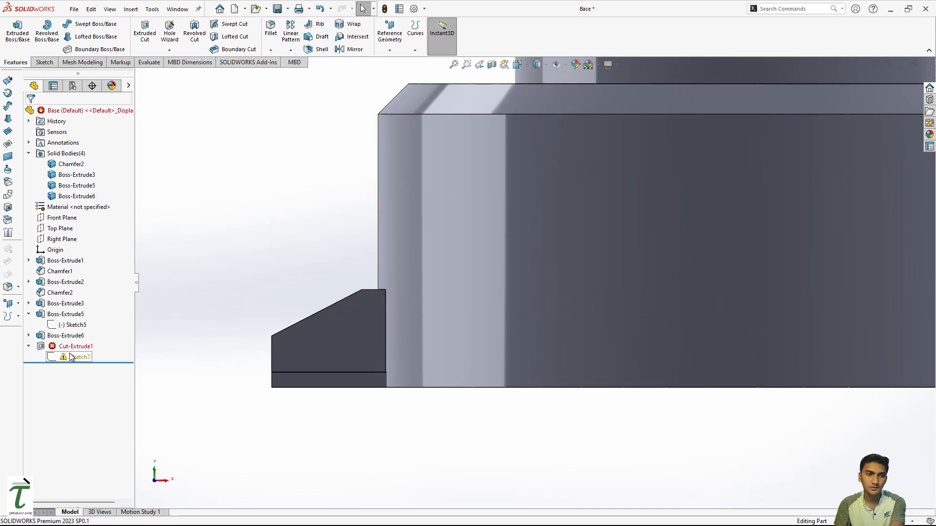
# Open Sketch7 of Cut-Extrude1 to inspect the bolt-hole sketch, then exit it and dismiss the error report
pyautogui.click(75, 346)
pyautogui.click(91, 323)
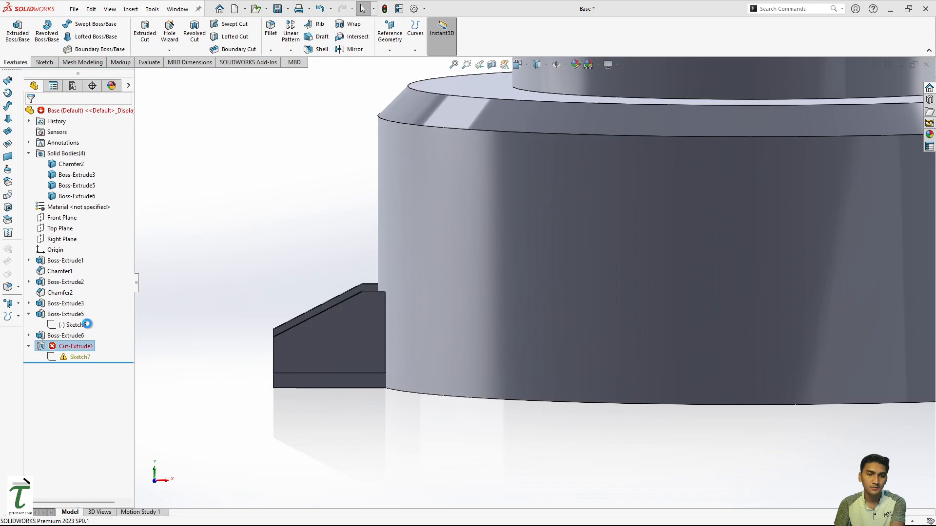
pyautogui.click(80, 357)
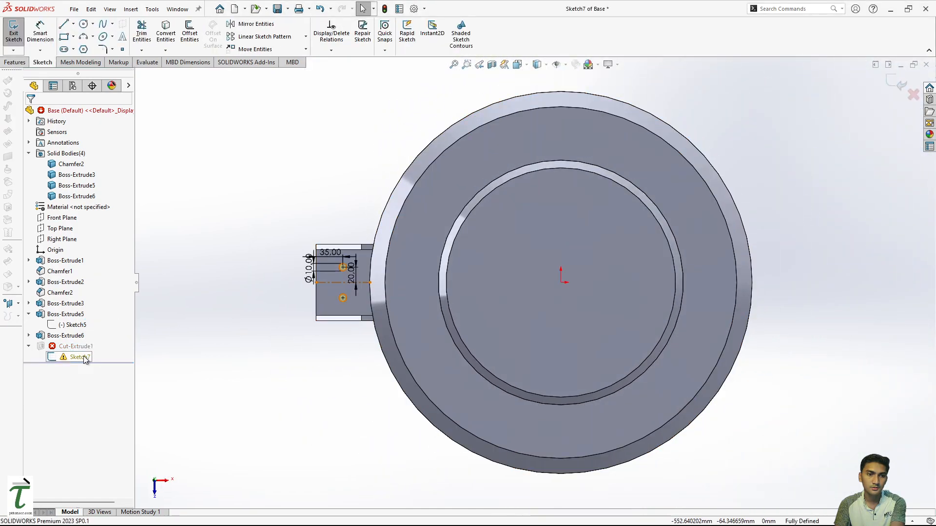
pyautogui.click(897, 84)
pyautogui.click(588, 276)
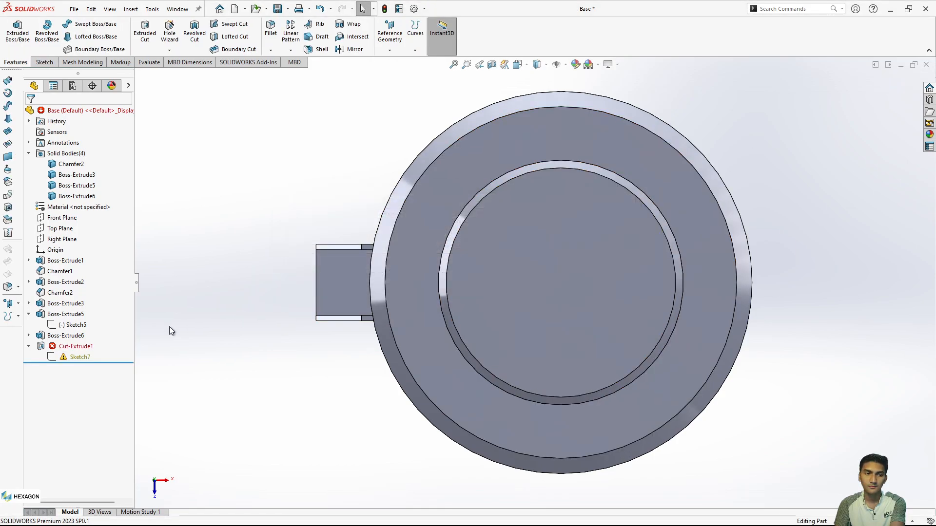
# Delete the horizontal construction centerline between the two bolt-hole circles in Sketch7, exit the sketch and dismiss the error report
pyautogui.click(88, 361)
pyautogui.click(88, 336)
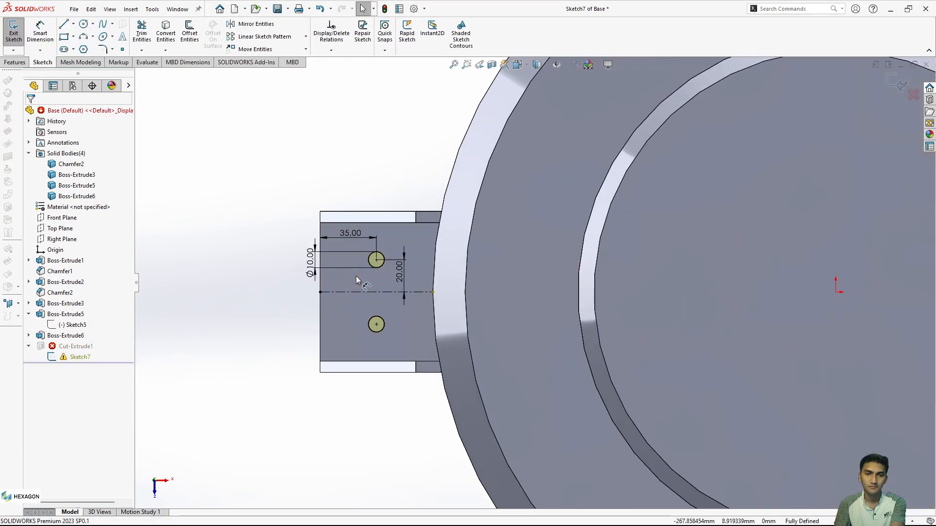
pyautogui.scroll(-4, 356, 280)
pyautogui.click(443, 245)
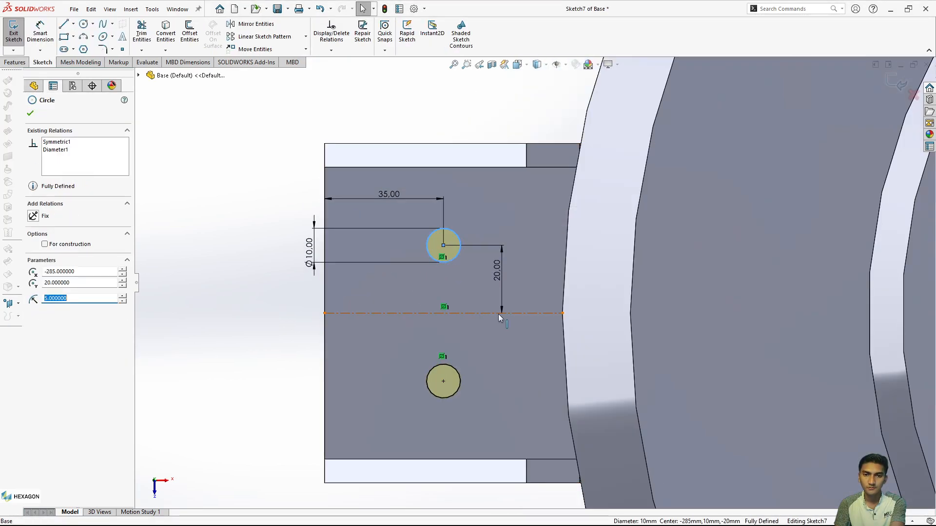
pyautogui.click(556, 314)
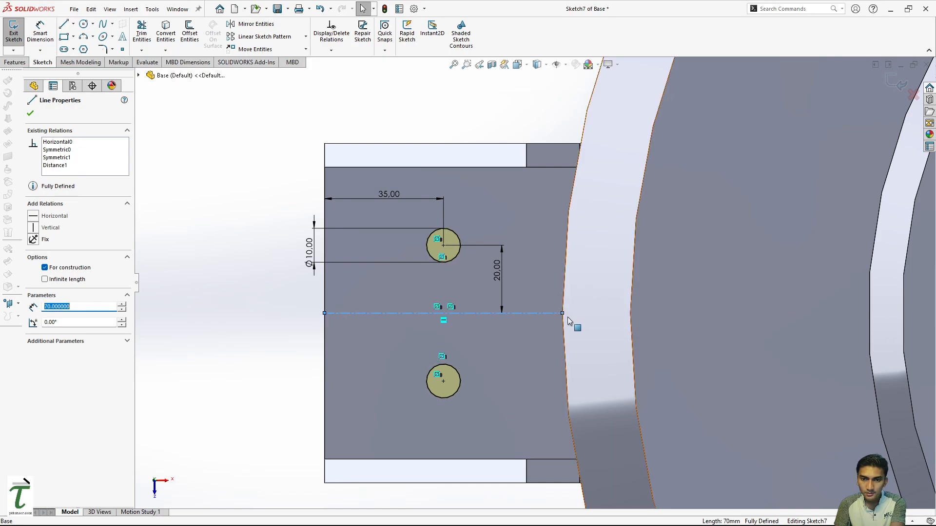
pyautogui.press('Delete')
pyautogui.press('Return')
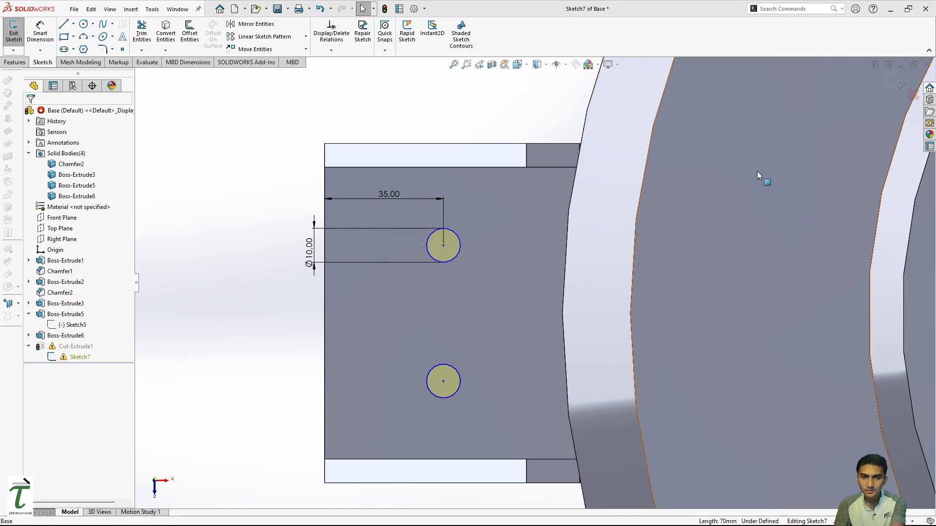
pyautogui.click(898, 83)
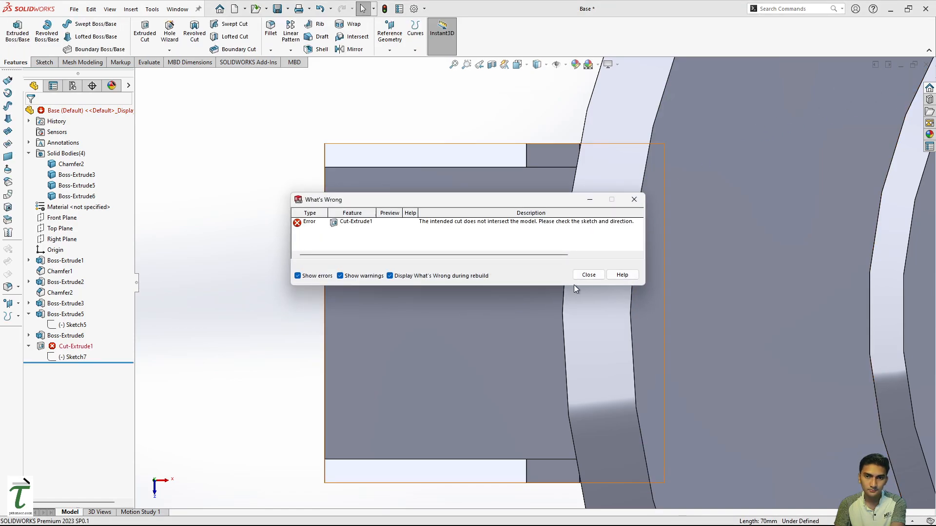
pyautogui.click(585, 275)
pyautogui.click(81, 349)
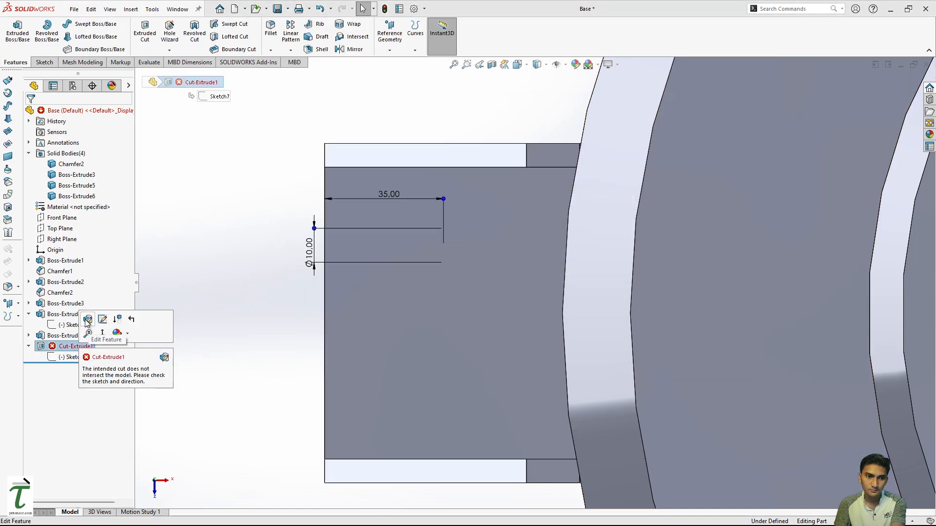
pyautogui.click(102, 320)
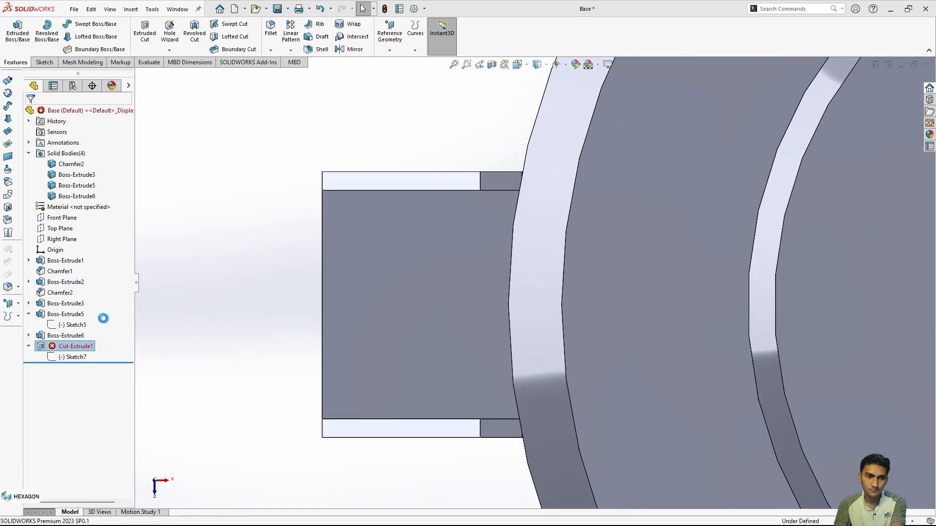
pyautogui.click(904, 83)
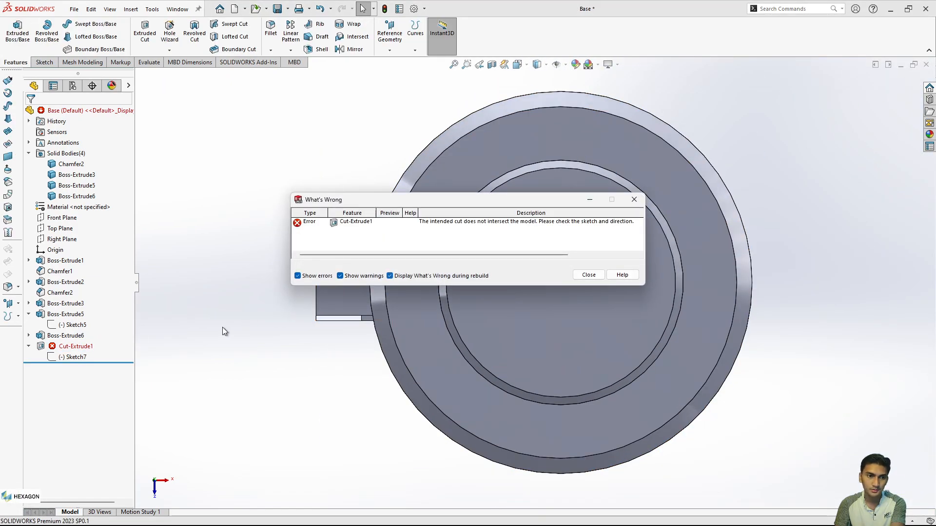
pyautogui.click(585, 275)
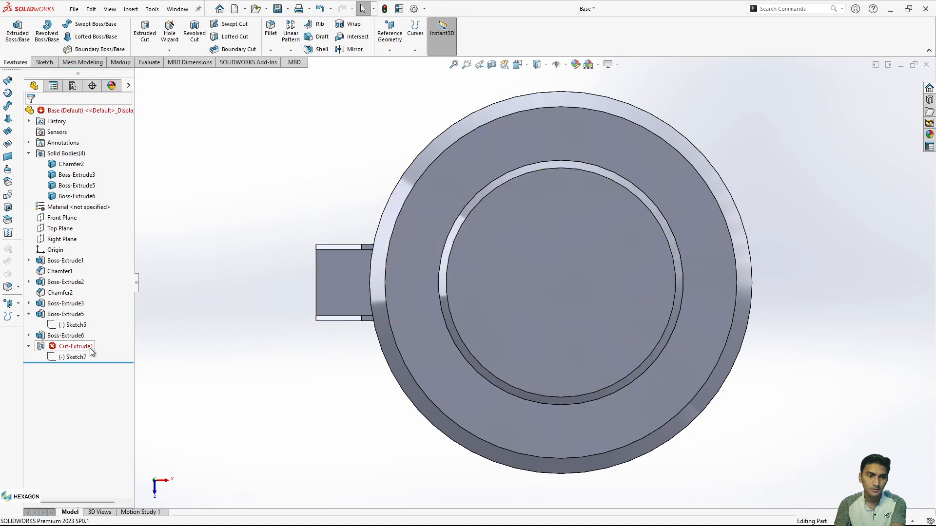
# Edit Cut-Extrude1 so it cuts up to the underside face of the foot's floor plate, with its feature scope set to All bodies
pyautogui.click(68, 347)
pyautogui.click(81, 318)
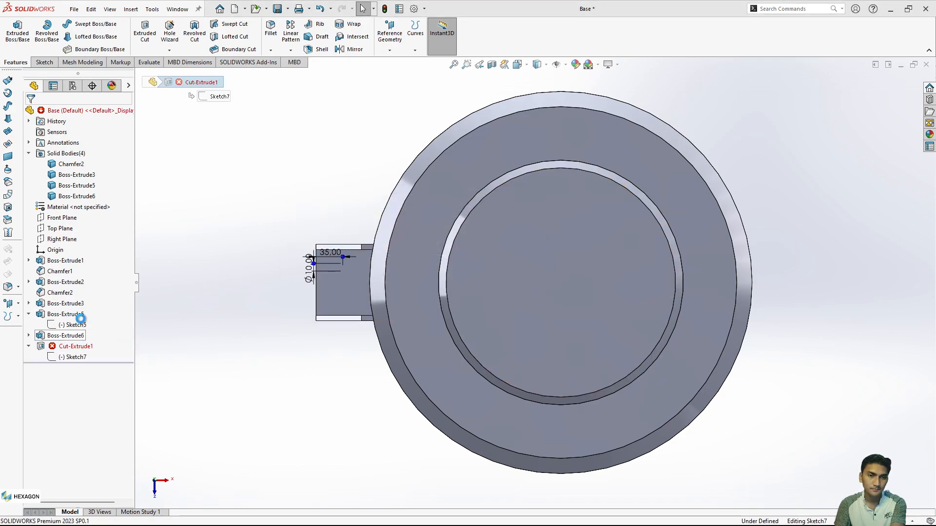
pyautogui.moveTo(341, 314); pyautogui.dragTo(435, 74, button='middle')
pyautogui.scroll(-6, 395, 296)
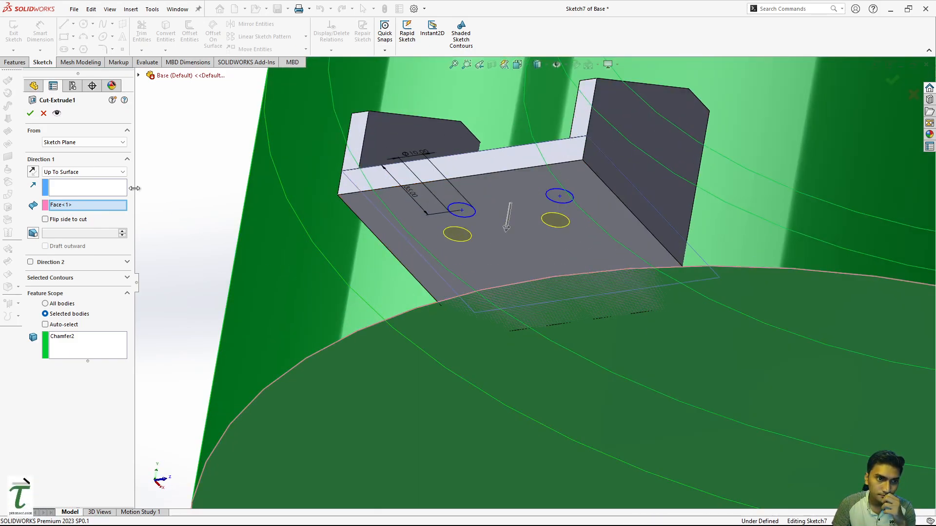
pyautogui.click(397, 259)
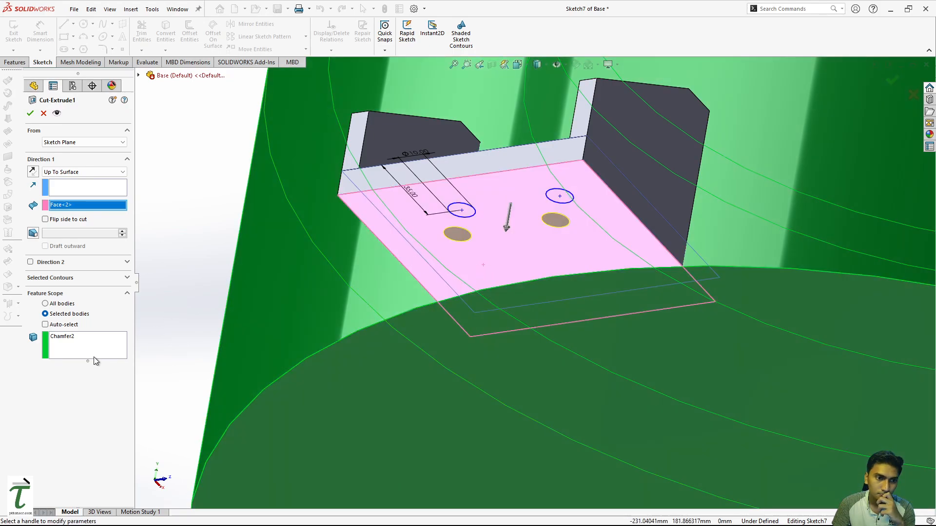
pyautogui.click(45, 304)
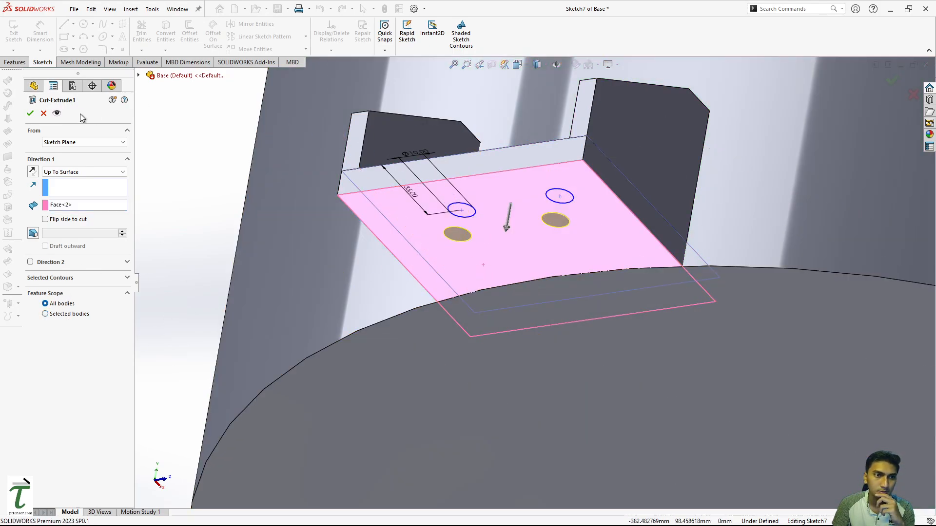
pyautogui.click(27, 117)
# Start a circular pattern of bodies and select the foot's two side plates and its drilled floor plate
pyautogui.scroll(8, 541, 217)
pyautogui.moveTo(547, 222); pyautogui.dragTo(507, 324, button='middle')
pyautogui.click(381, 243)
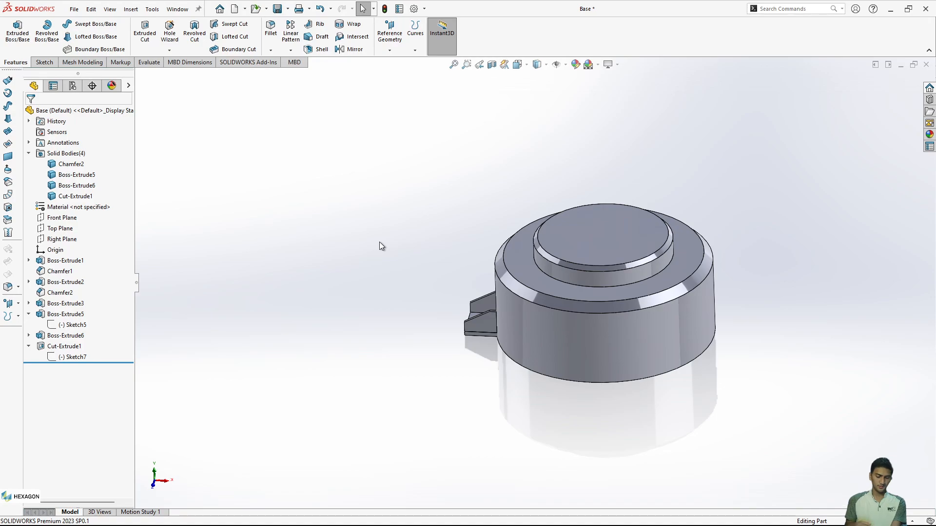
pyautogui.moveTo(497, 305); pyautogui.dragTo(506, 349, button='middle')
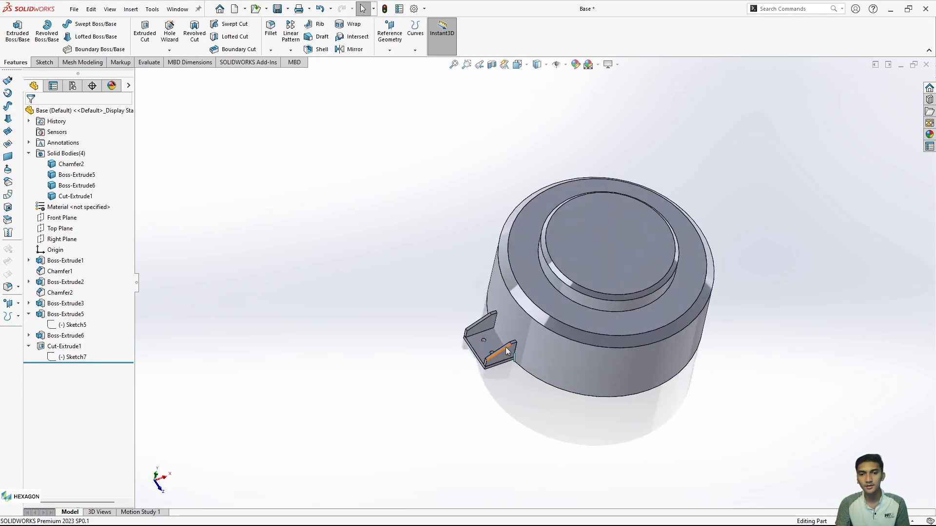
pyautogui.scroll(-5, 506, 349)
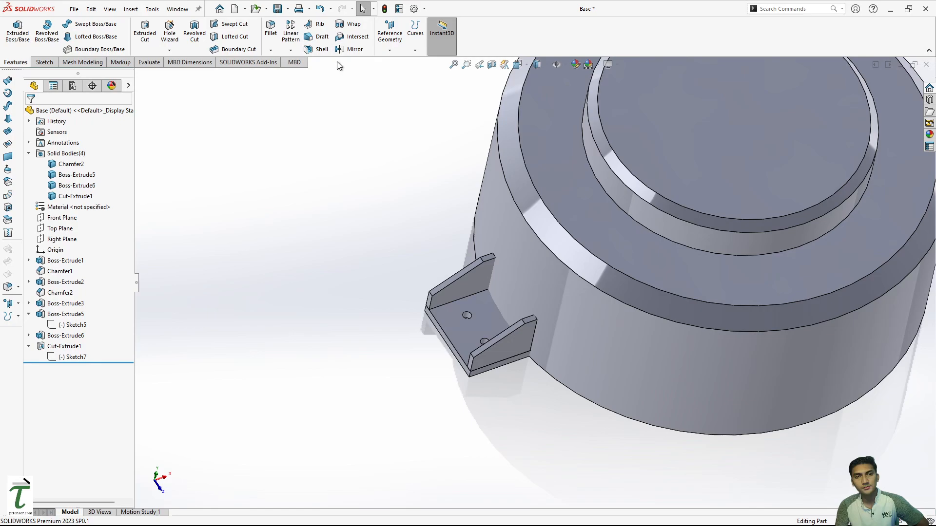
pyautogui.click(298, 51)
pyautogui.click(306, 72)
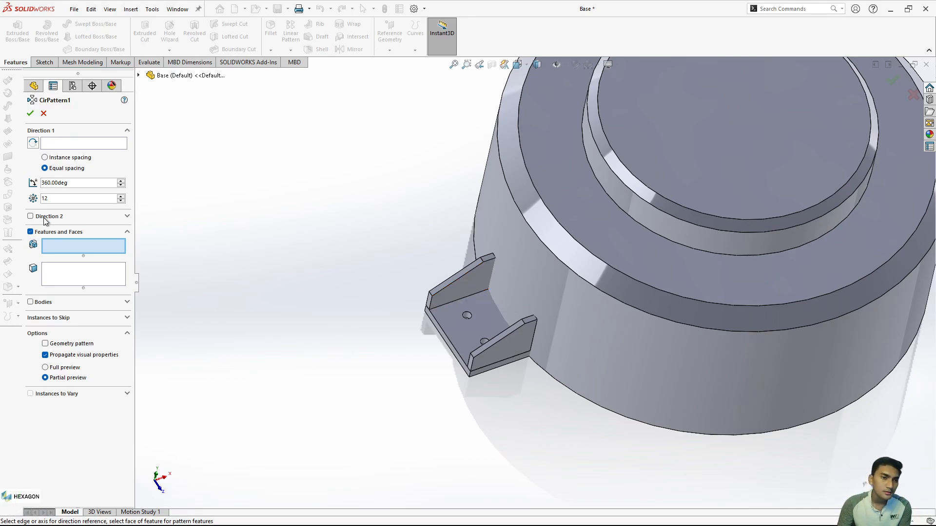
pyautogui.click(46, 303)
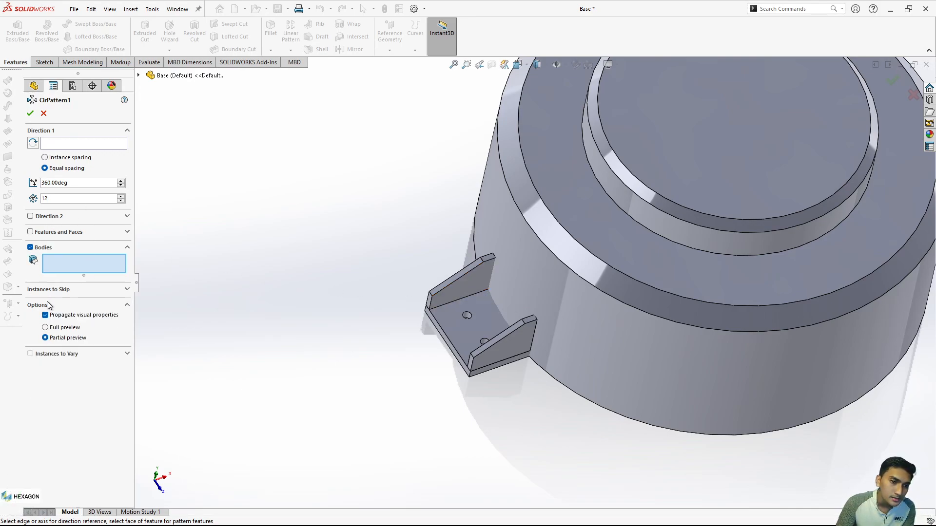
pyautogui.click(485, 294)
pyautogui.click(482, 321)
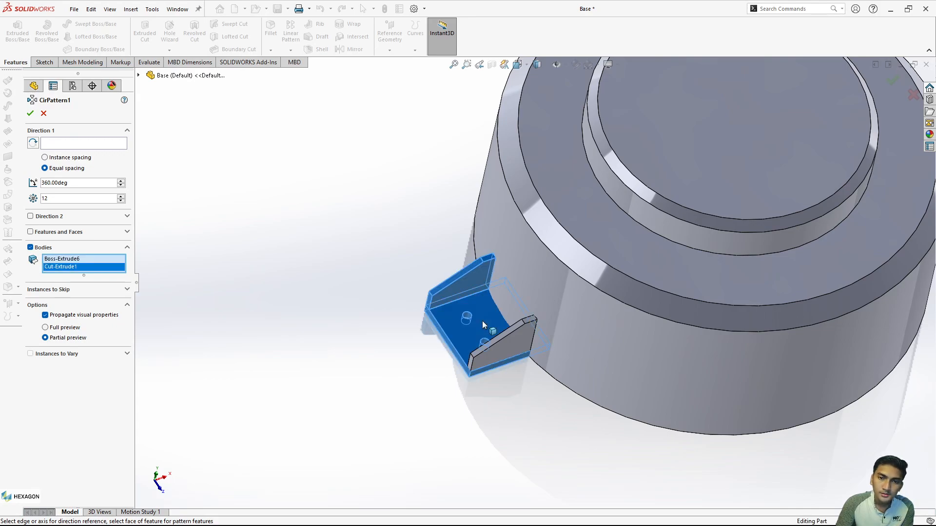
pyautogui.click(505, 347)
# Pattern the foot around the base's circular chamfer edge with 4 equally spaced instances over 360 degrees
pyautogui.click(77, 144)
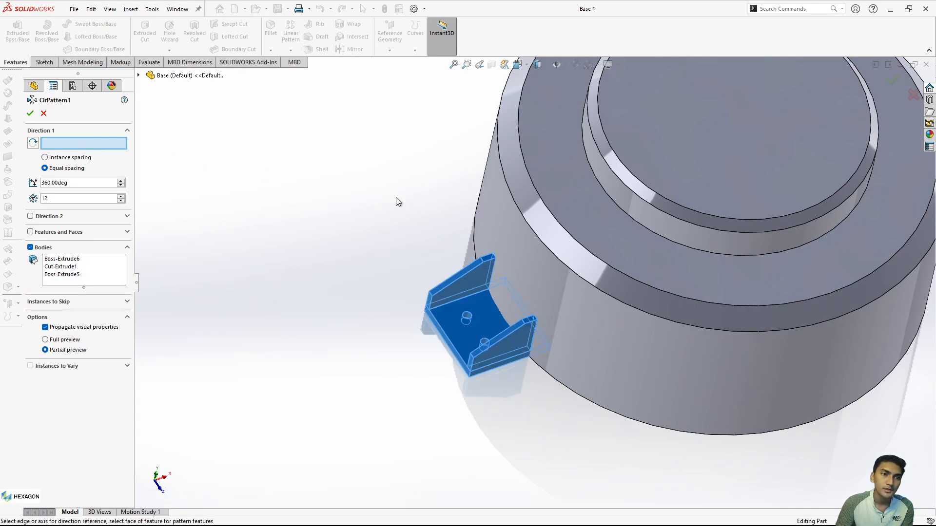
pyautogui.click(524, 216)
pyautogui.scroll(4, 526, 219)
pyautogui.moveTo(624, 263); pyautogui.dragTo(388, 247, button='middle')
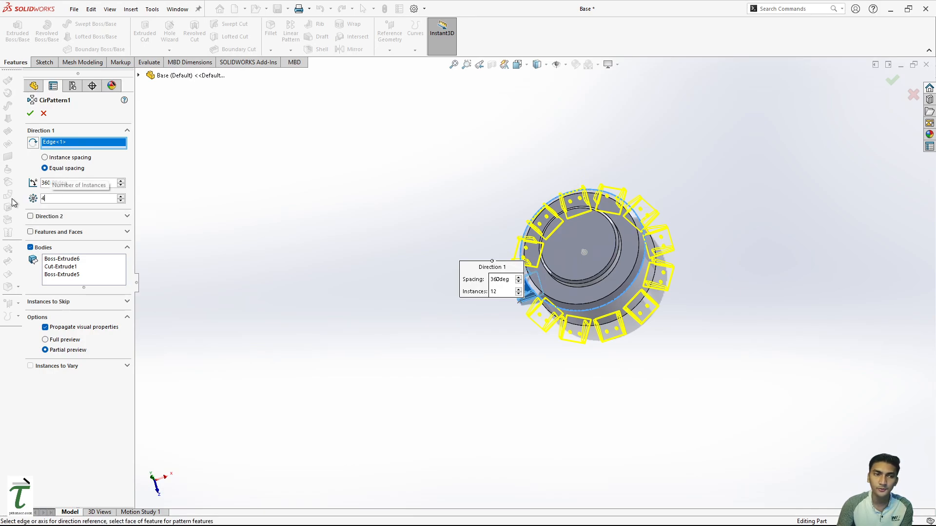
pyautogui.write('4')
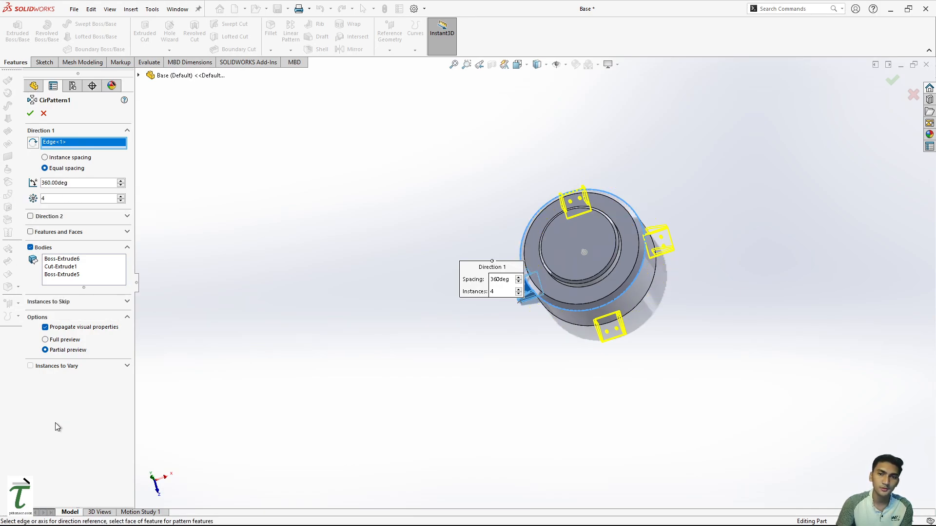
pyautogui.click(29, 113)
# Combine all solid bodies, from Chamfer2 through CirPattern1[9], into a single body using the Combine command's Add operation
pyautogui.moveTo(236, 163); pyautogui.dragTo(720, 245, button='middle')
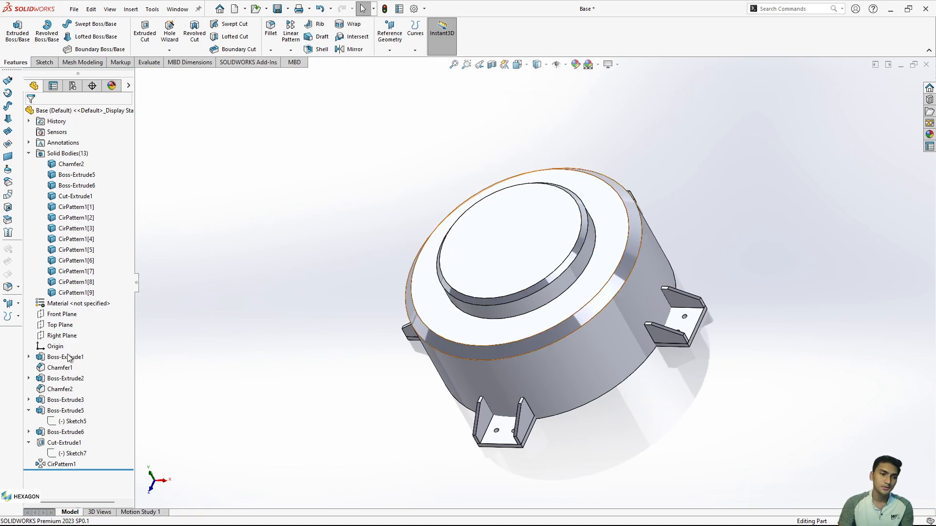
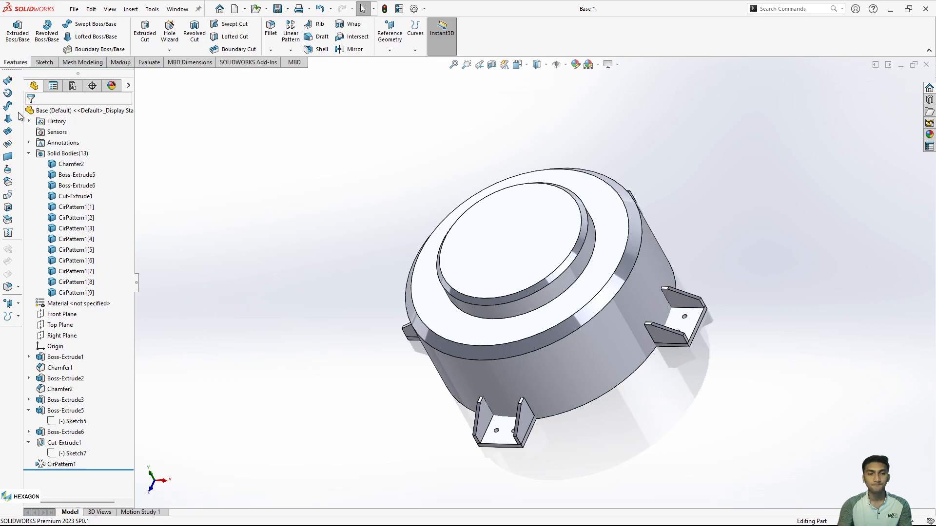
pyautogui.click(779, 8)
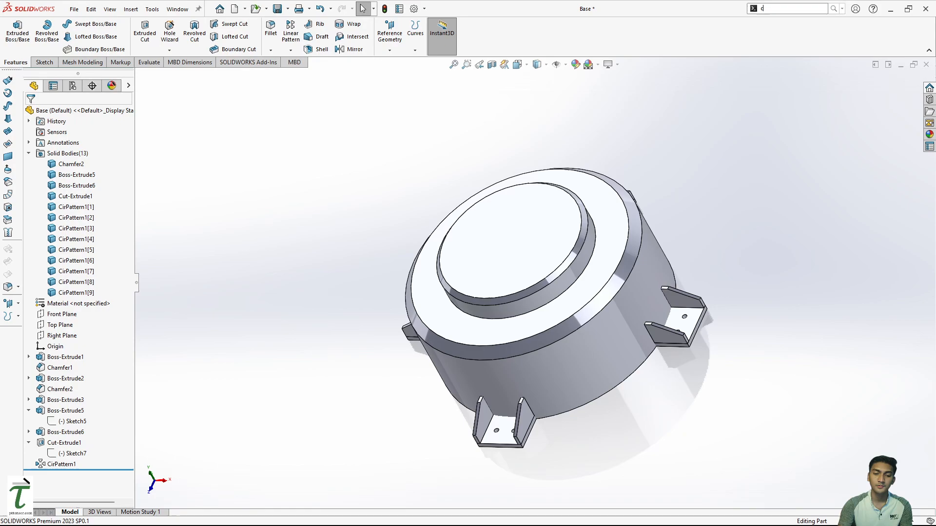
pyautogui.write('combi')
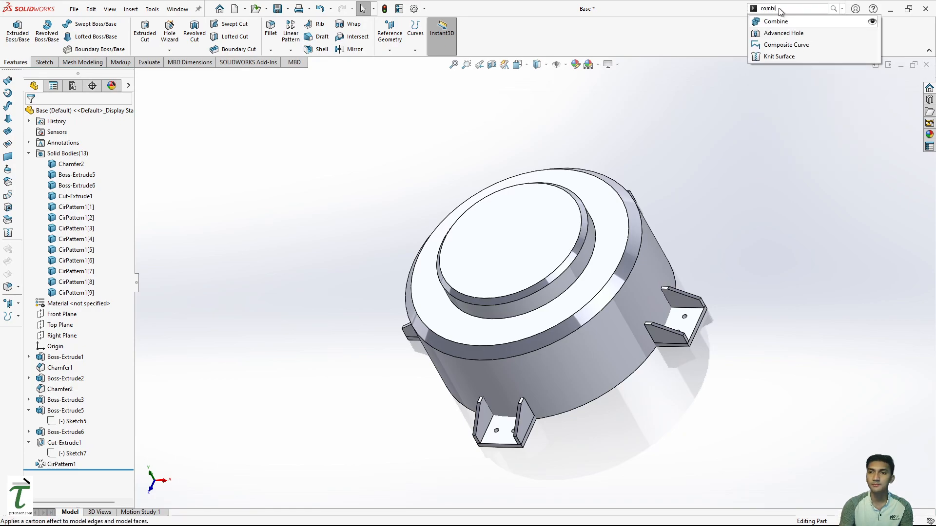
pyautogui.press('Return')
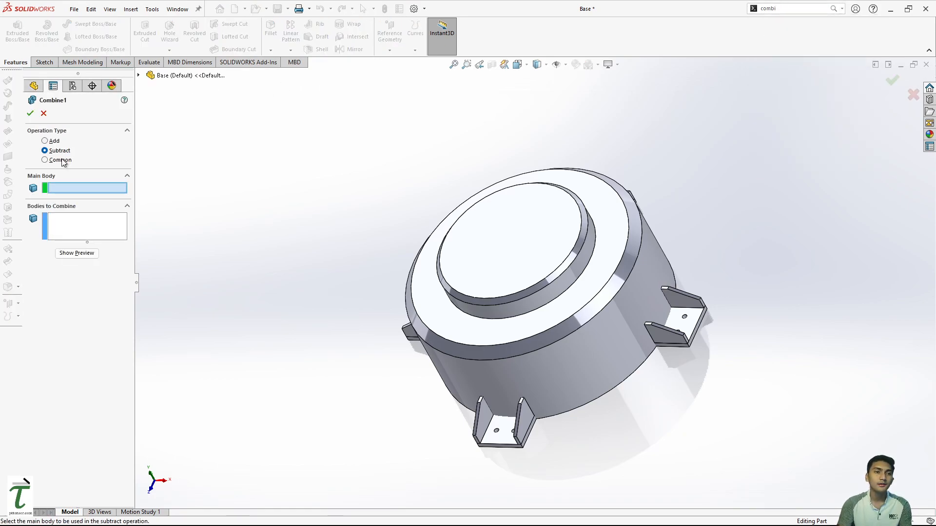
pyautogui.click(55, 141)
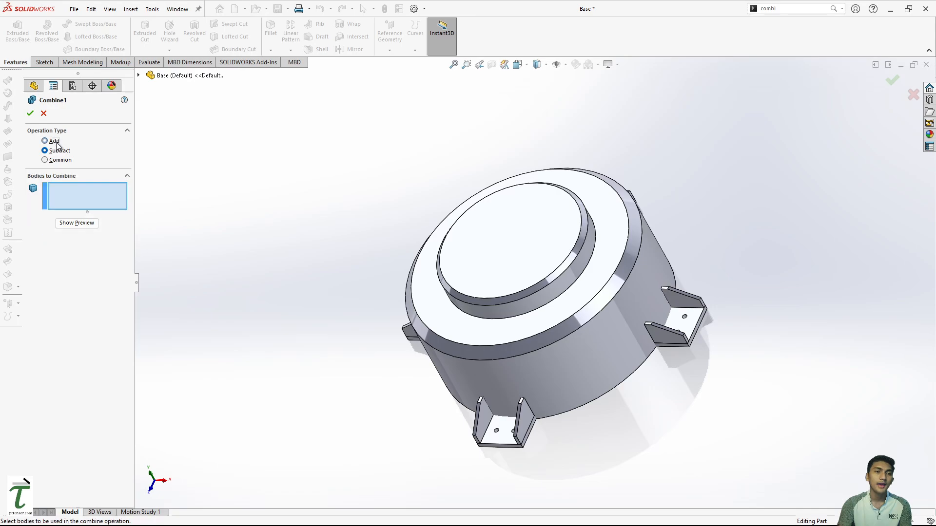
pyautogui.click(138, 76)
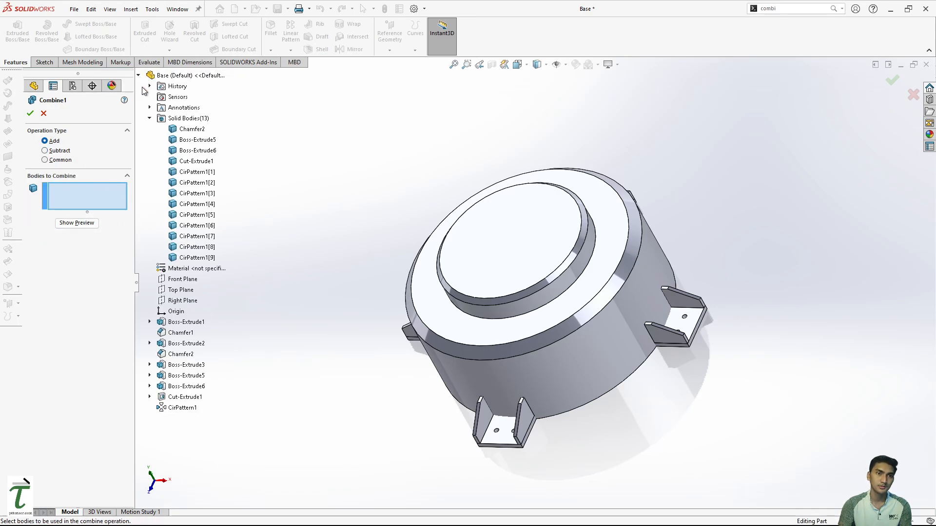
pyautogui.click(192, 129)
pyautogui.keyDown('shift'); pyautogui.click(196, 257); pyautogui.keyUp('shift')
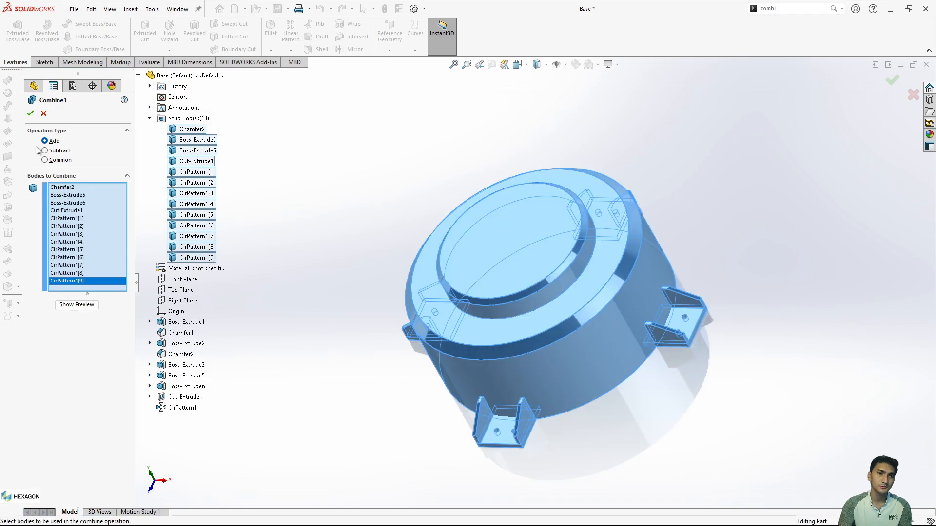
pyautogui.click(31, 113)
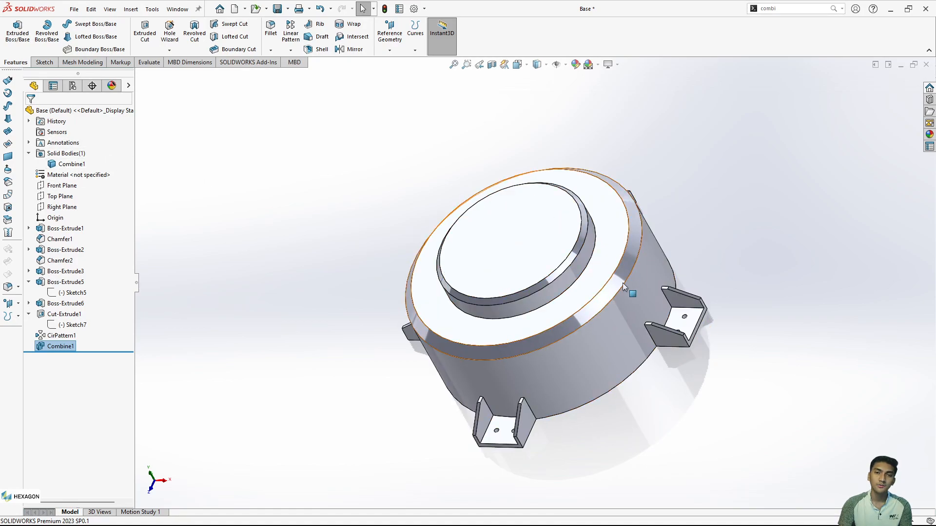
# Save the Base part with its combined body
pyautogui.scroll(4, 623, 284)
pyautogui.moveTo(621, 284); pyautogui.dragTo(584, 327, button='middle')
pyautogui.hotkey('ctrl', 's')
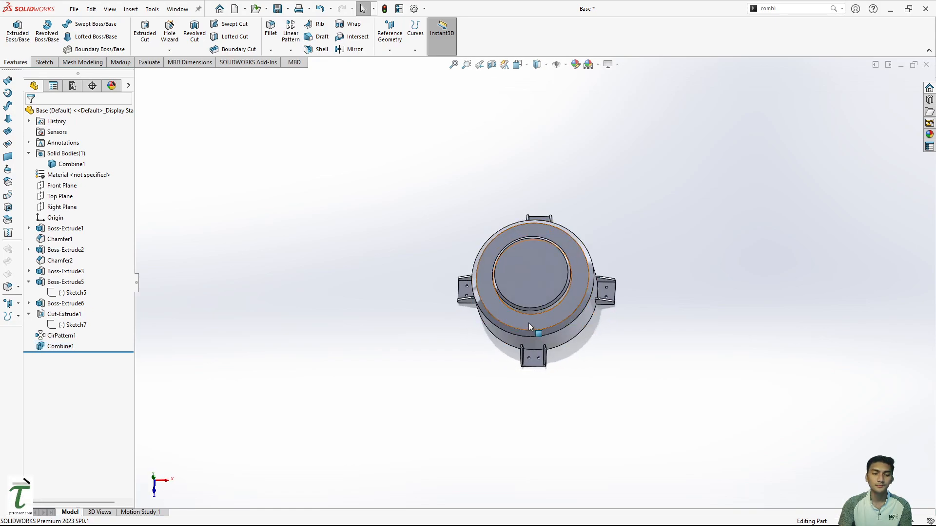
# Examine the combined base and its four support feet from several angles
pyautogui.moveTo(662, 243); pyautogui.dragTo(592, 287, button='middle')
pyautogui.scroll(-2, 592, 285)
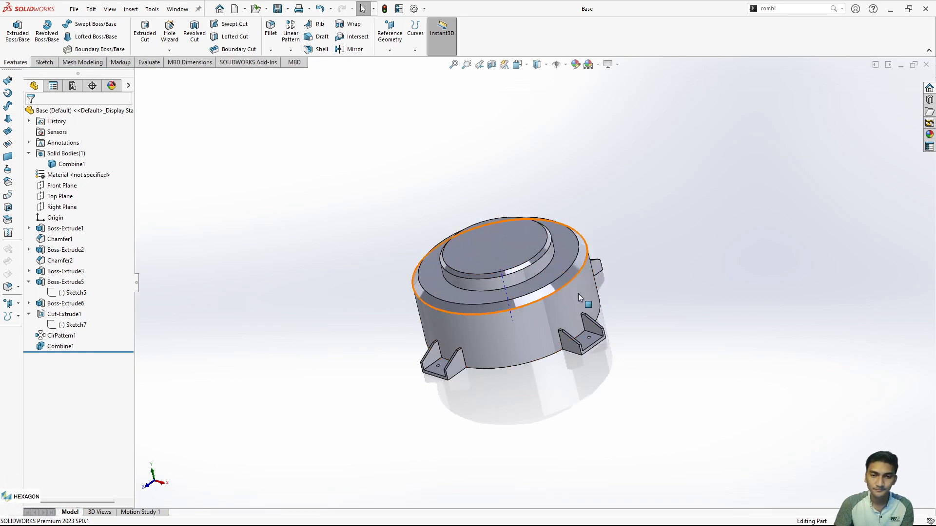
pyautogui.scroll(3, 561, 287)
pyautogui.scroll(-1, 505, 246)
pyautogui.moveTo(504, 246); pyautogui.dragTo(531, 341, button='middle')
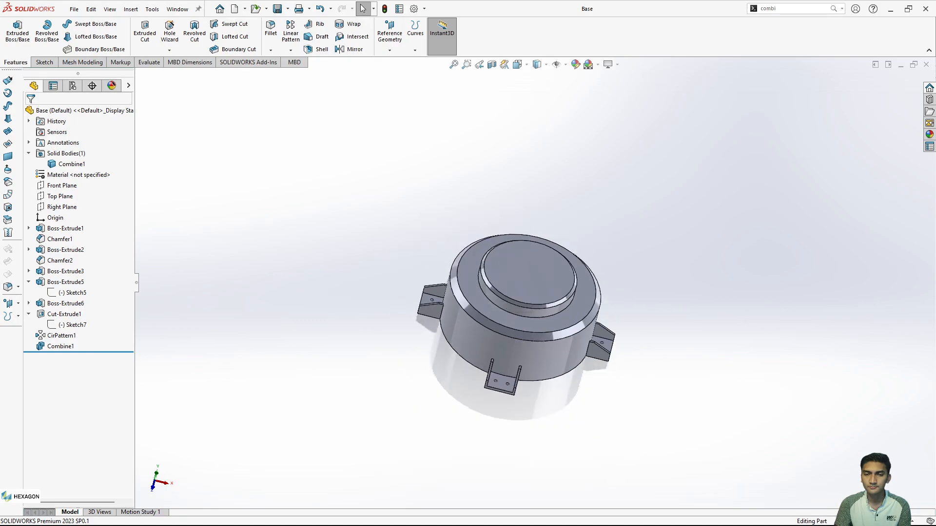
pyautogui.moveTo(665, 395); pyautogui.dragTo(612, 407, button='middle')
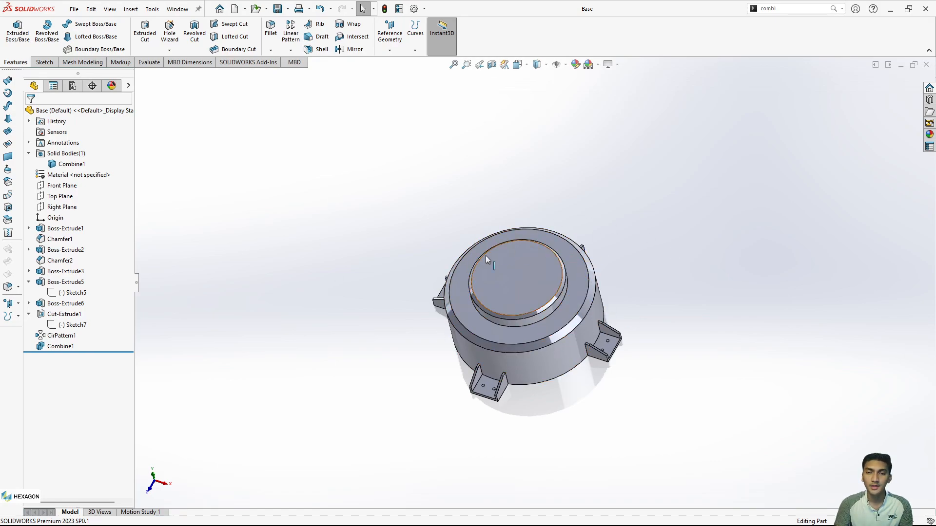
pyautogui.moveTo(485, 256); pyautogui.dragTo(593, 410, button='middle')
pyautogui.scroll(-2, 564, 288)
# Switch to the robotic arm.jpg reference image to compare the base design, and return to the SOLIDWORKS part
pyautogui.moveTo(574, 524)
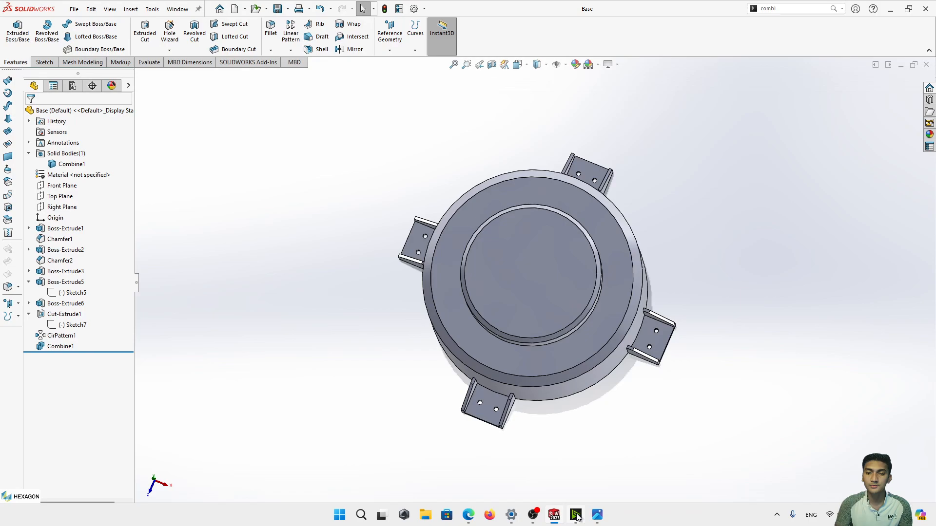
pyautogui.click(576, 516)
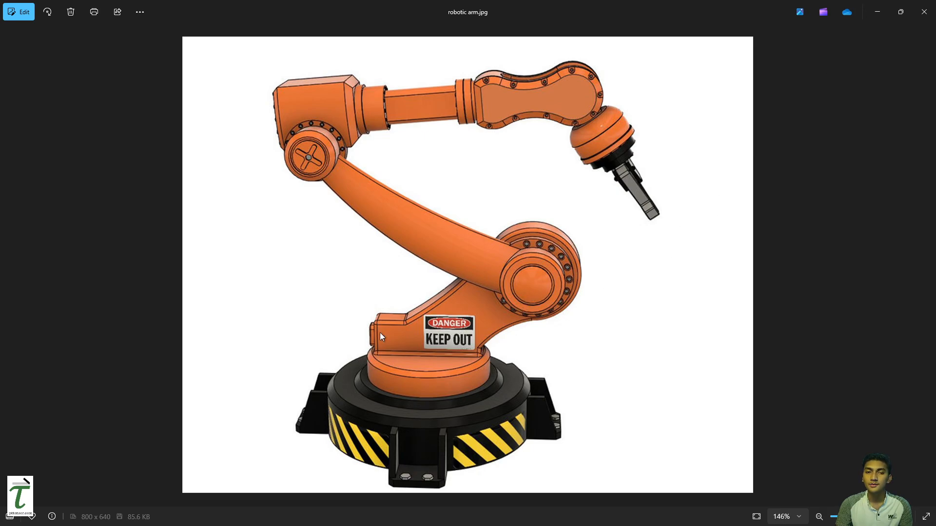
pyautogui.click(877, 12)
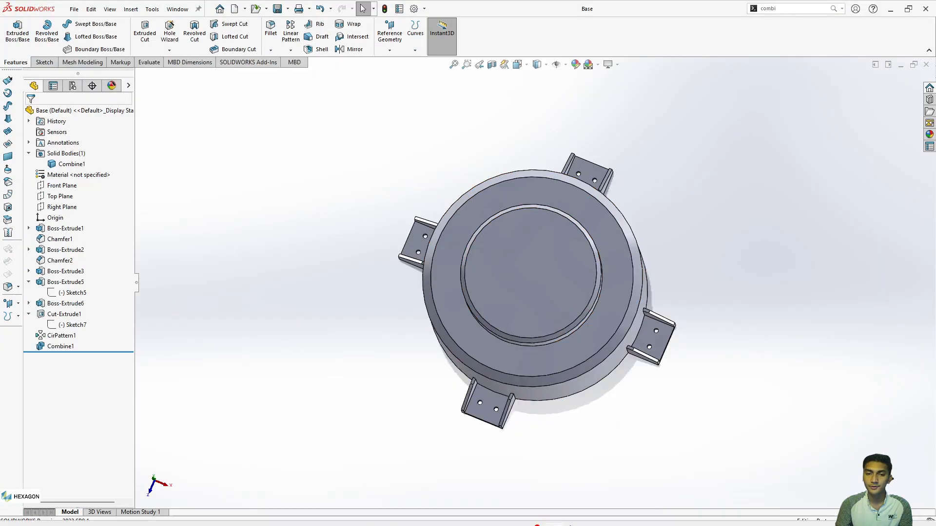
pyautogui.moveTo(591, 355); pyautogui.dragTo(614, 385, button='middle')
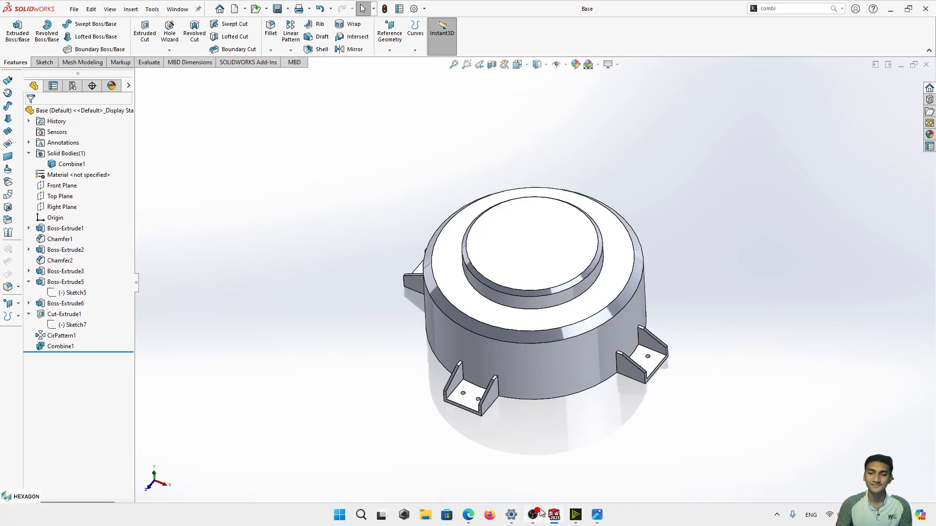
pyautogui.moveTo(538, 515)
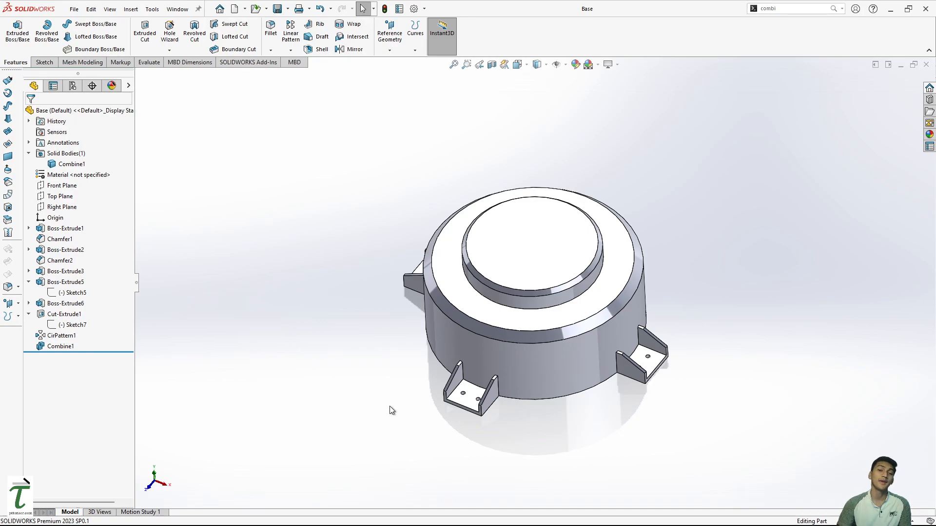
pyautogui.moveTo(592, 511)
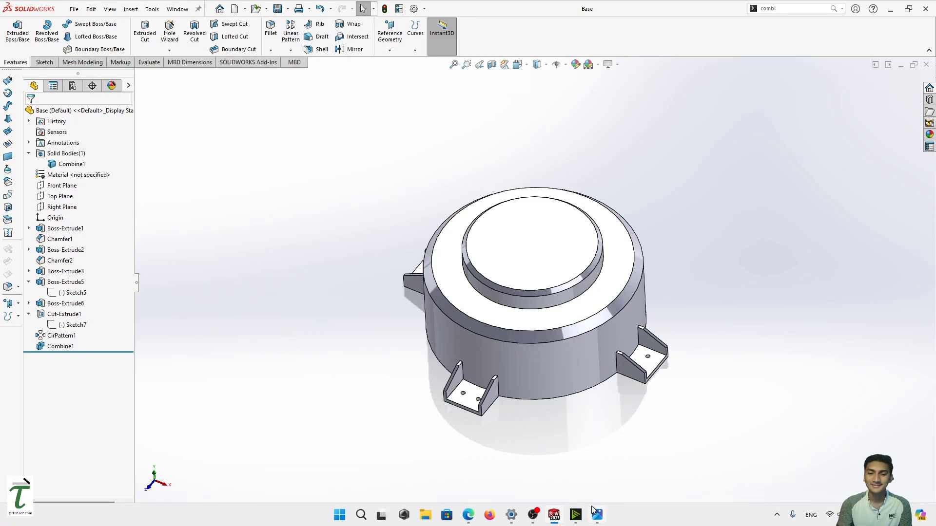
pyautogui.click(531, 518)
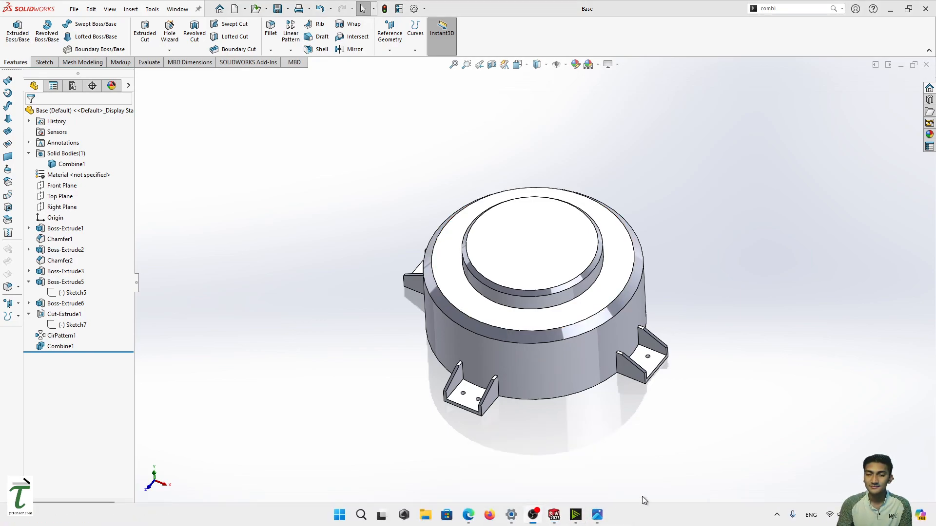